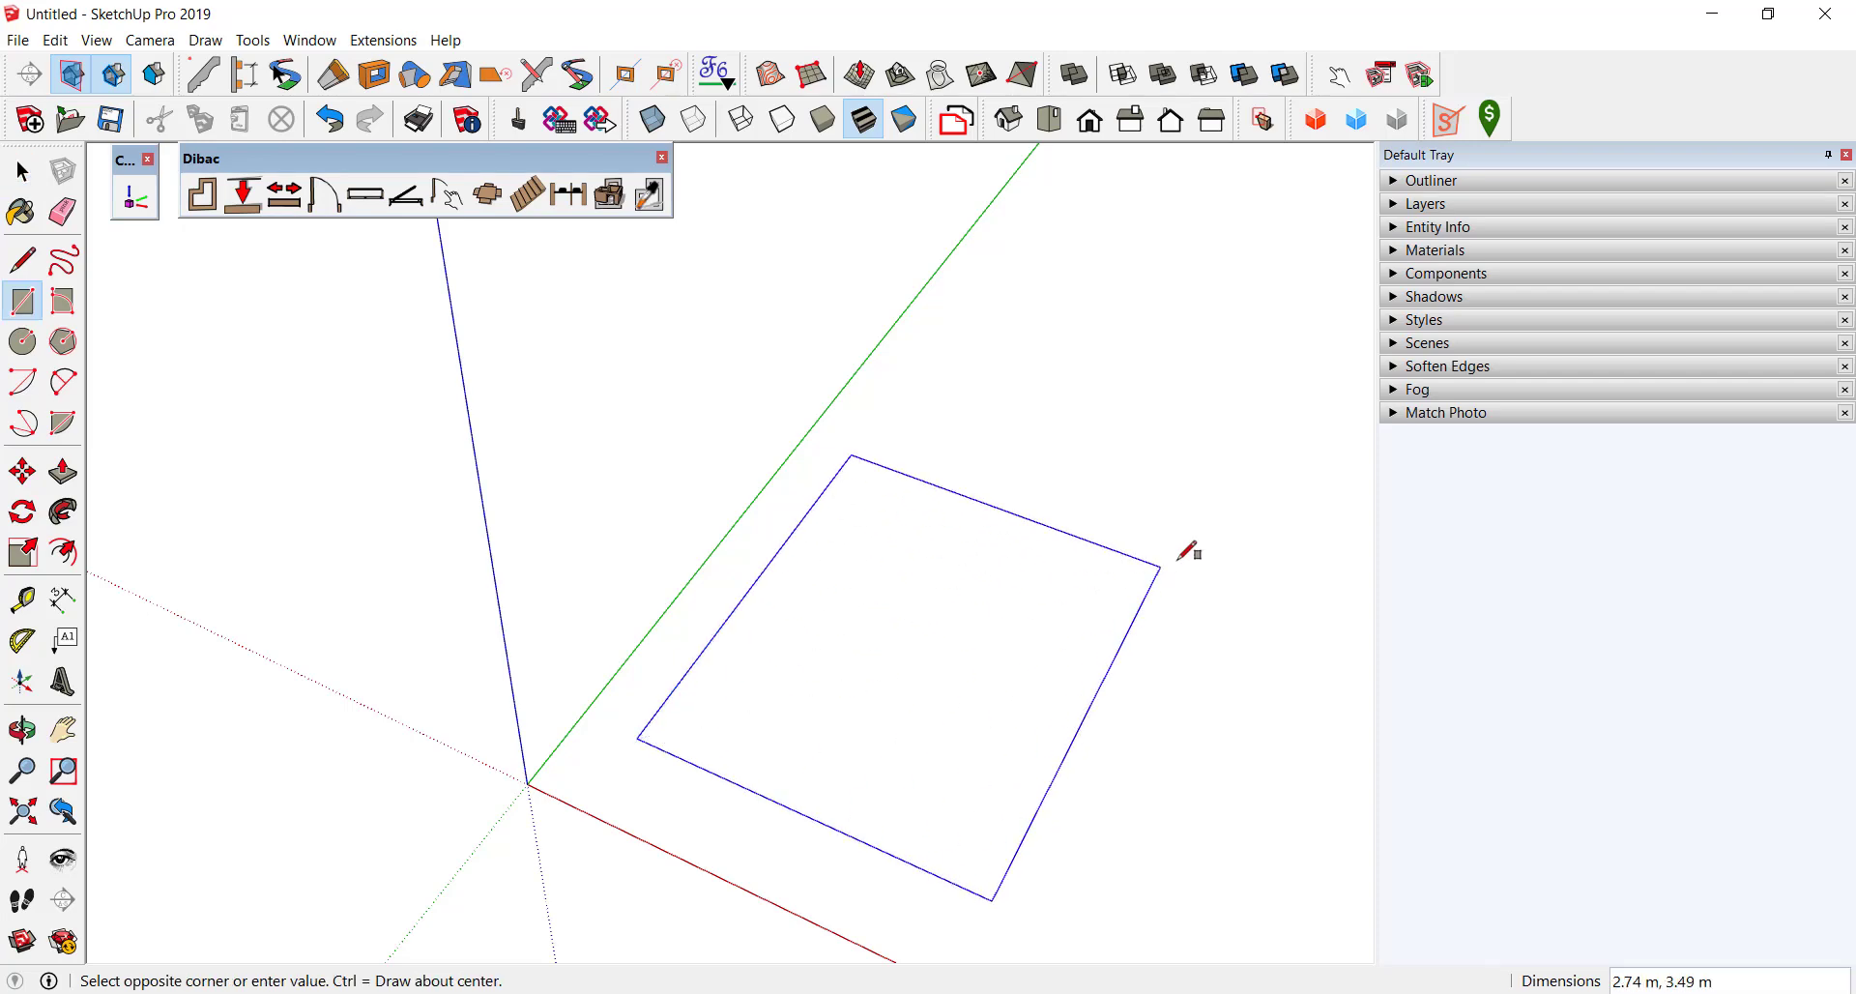
Finish the rectangle, offset its edges inward and delete the inner face to leave a wall ring.
{"action": "key", "text": "Return"}
{"action": "scroll", "coordinate": [883, 638], "scroll_direction": "down", "scroll_amount": 2}
{"action": "key", "text": "space"}
{"action": "scroll", "coordinate": [837, 756], "scroll_direction": "up", "scroll_amount": 1}
{"action": "key", "text": "f"}
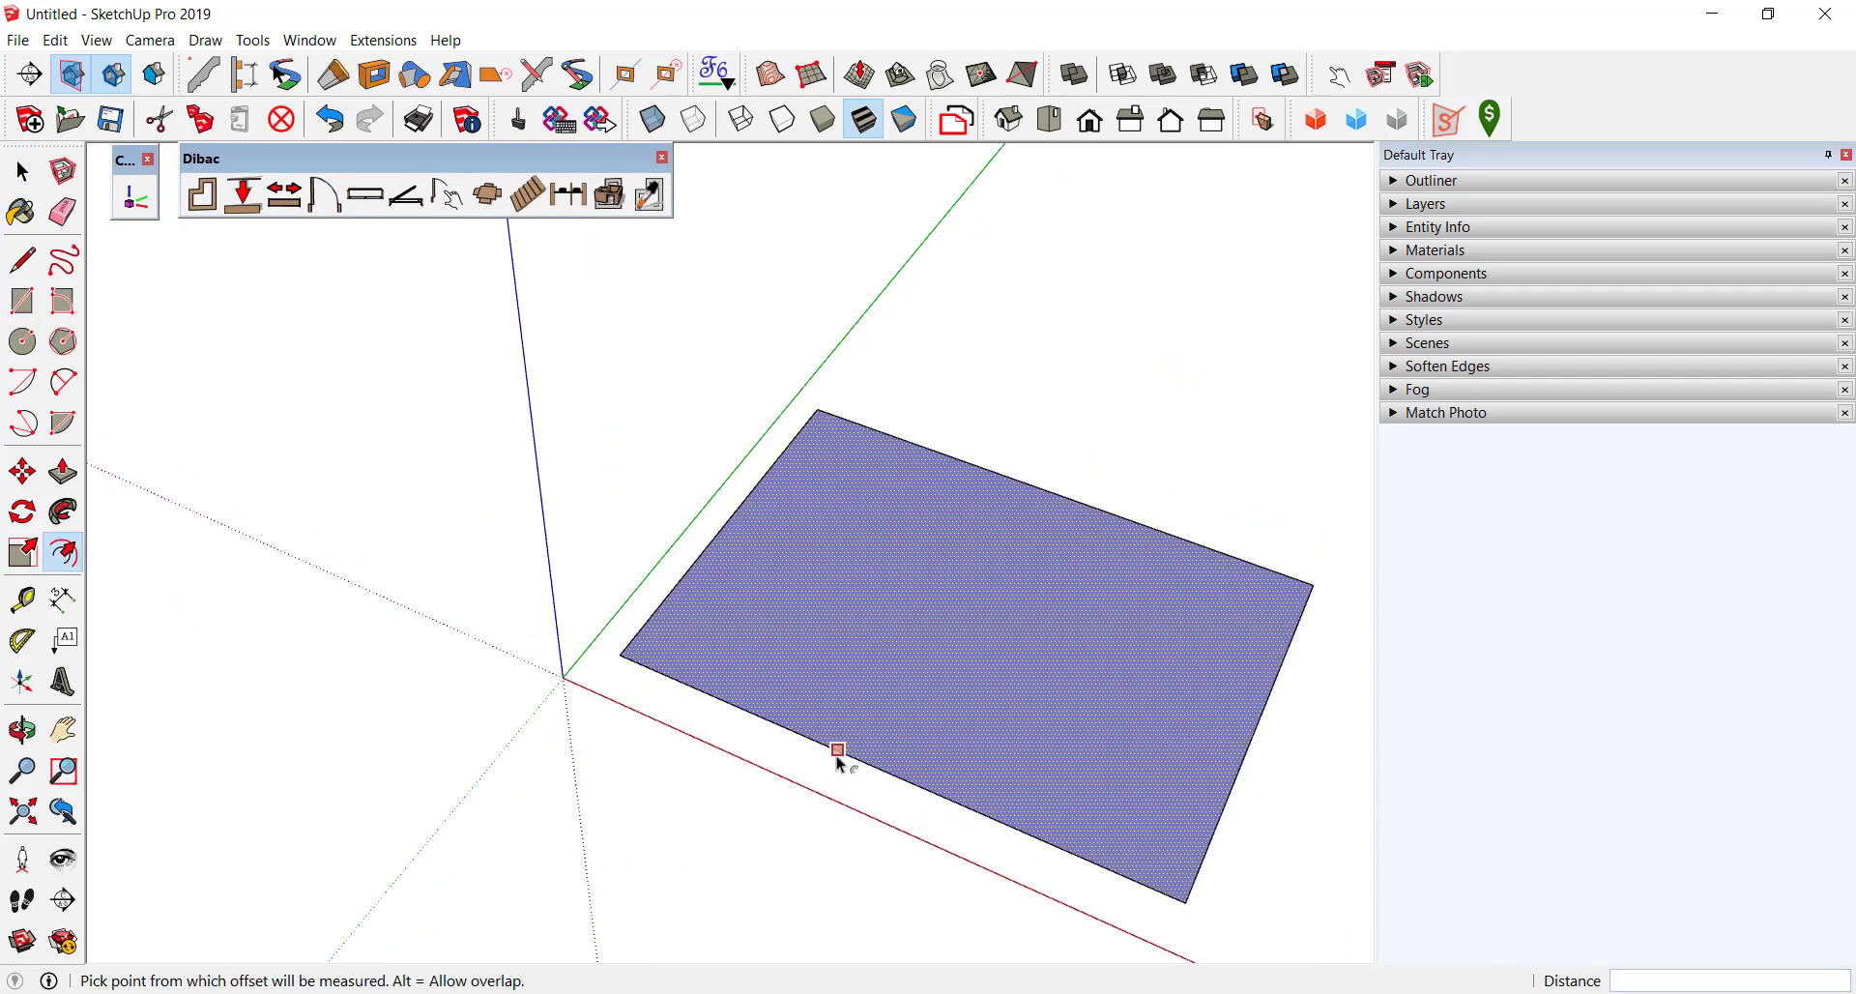
{"action": "double_click", "coordinate": [833, 762]}
{"action": "key", "text": "space"}
{"action": "left_click", "coordinate": [905, 684]}
{"action": "key", "text": "Delete"}
Draw an L-shaped interior wall starting from the right outer wall.
{"action": "middle_click_drag", "start_coordinate": [149, 339], "coordinate": [734, 621]}
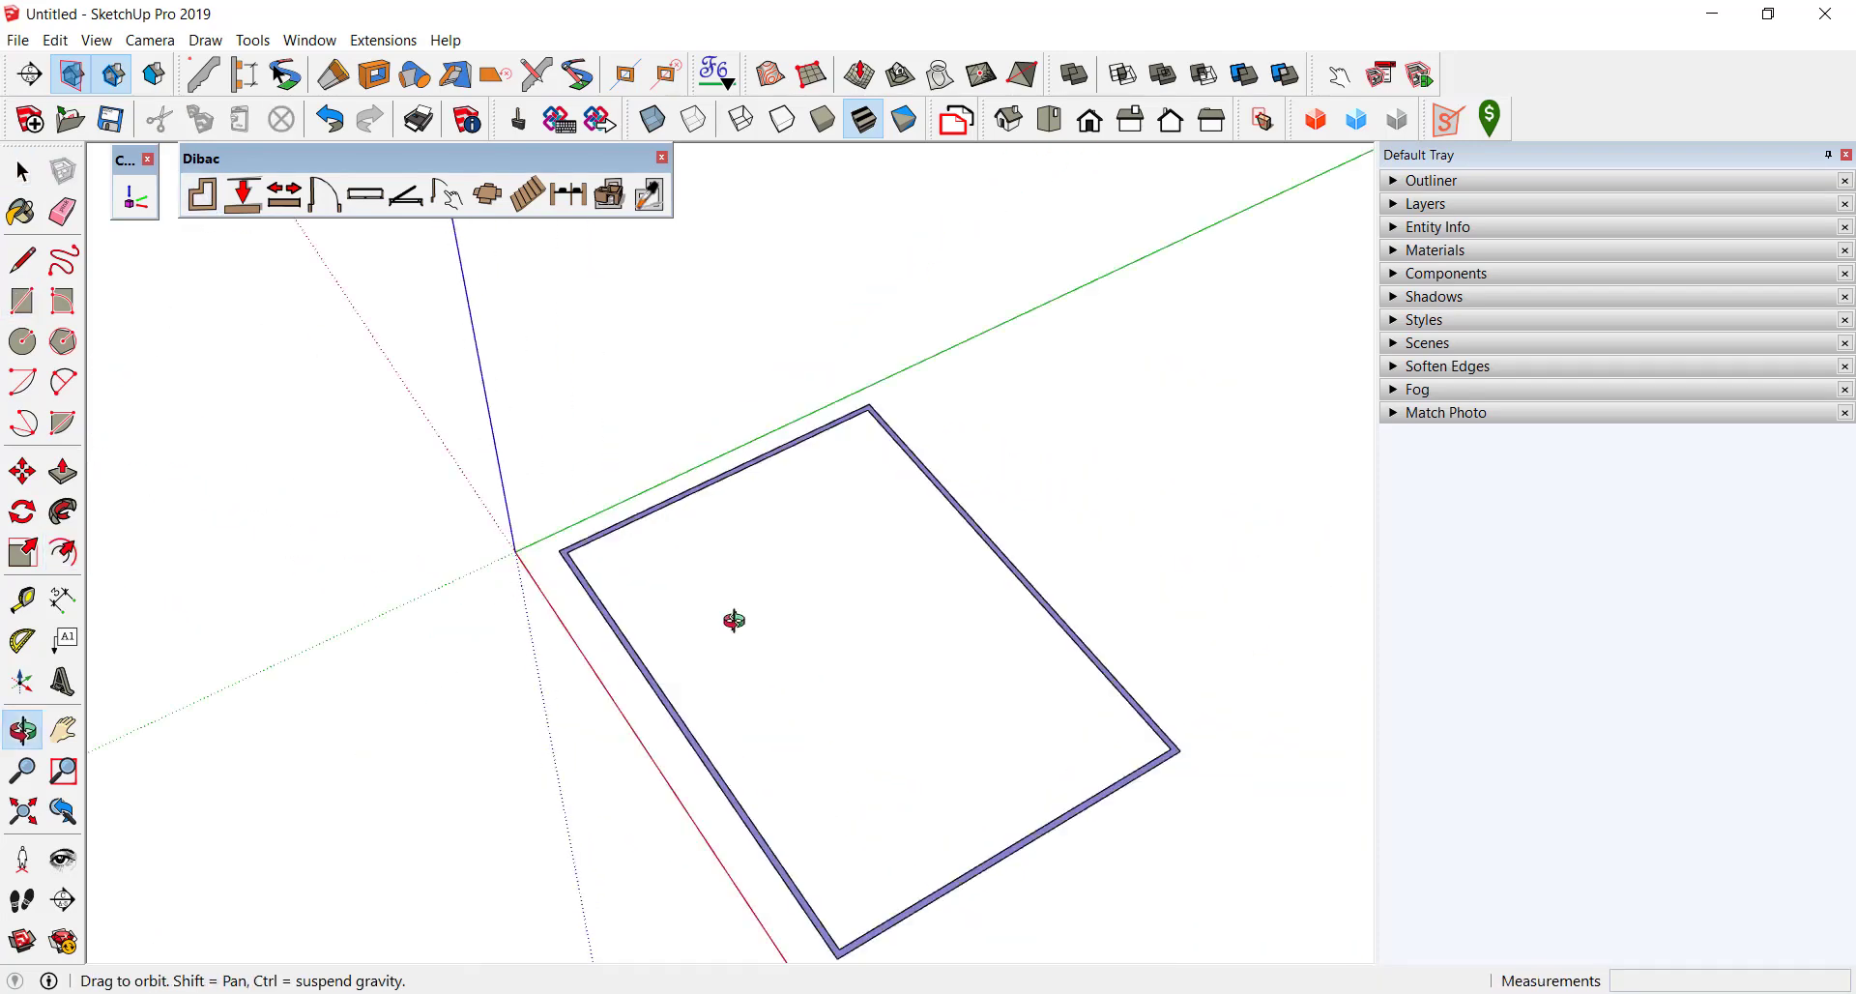
{"action": "scroll", "coordinate": [999, 500], "scroll_direction": "up", "scroll_amount": 3}
{"action": "left_click", "coordinate": [1015, 541]}
{"action": "left_click", "coordinate": [674, 624]}
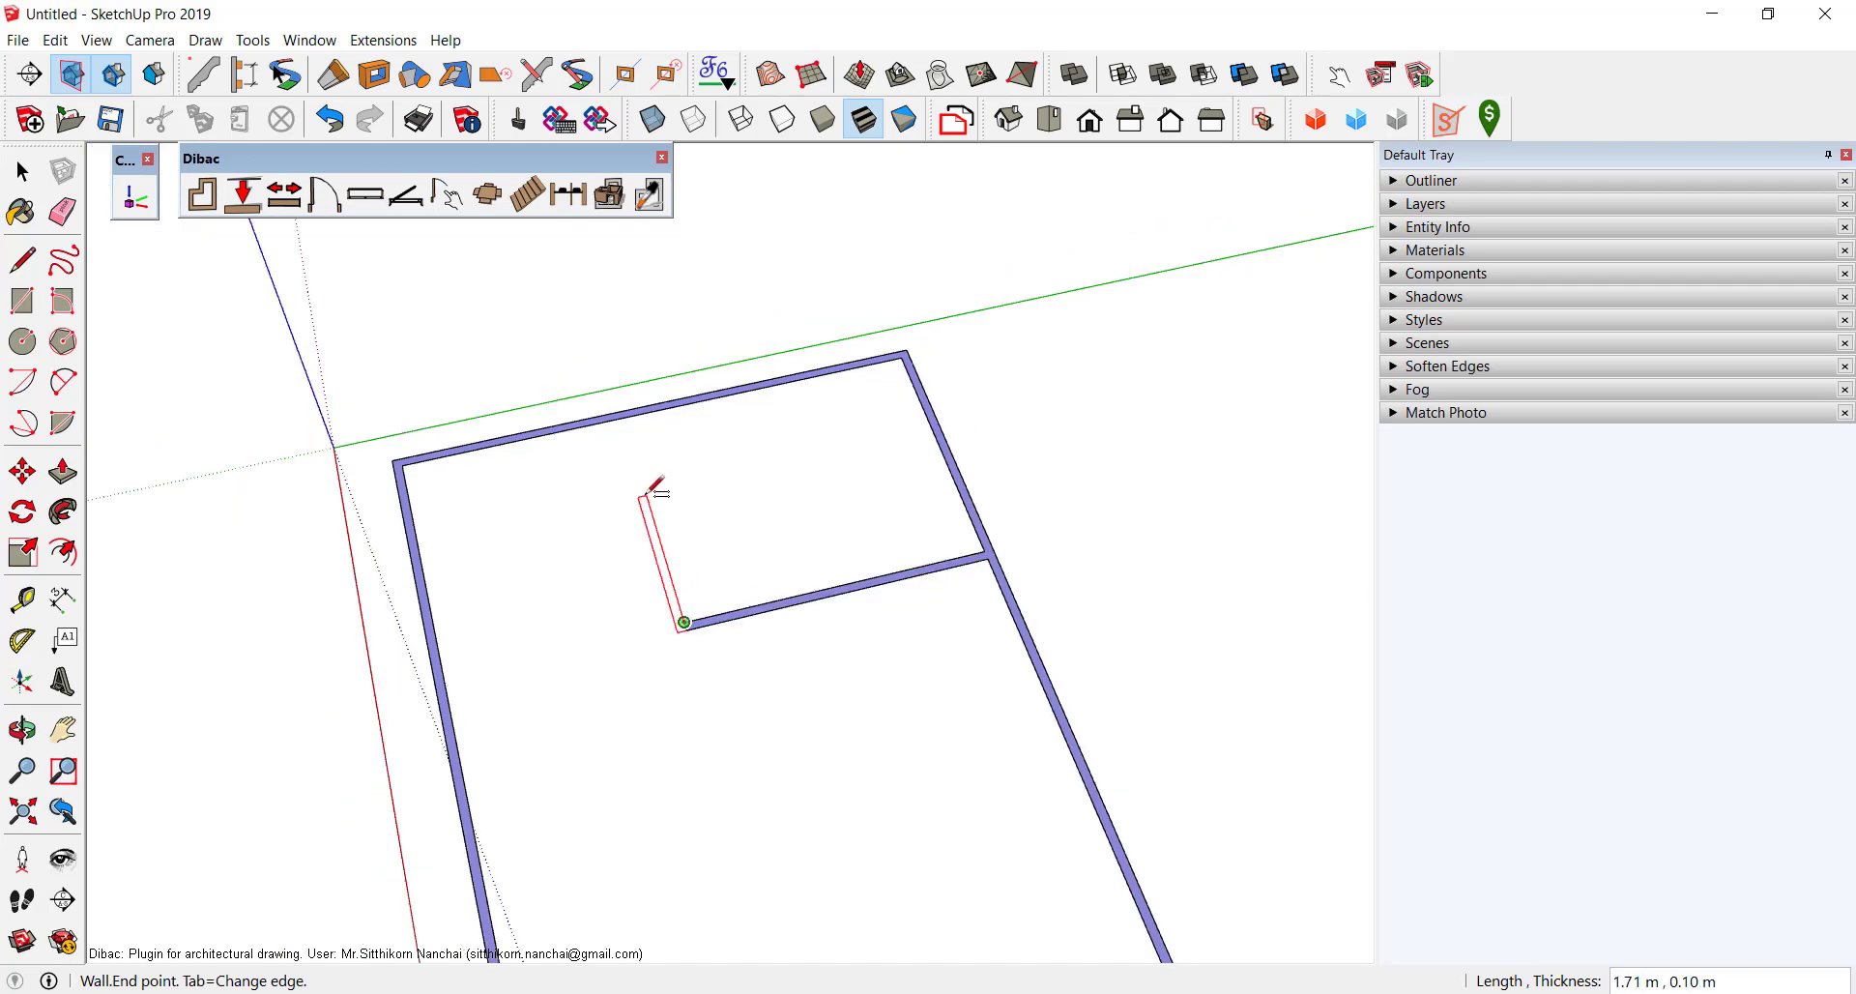
{"action": "left_click", "coordinate": [649, 488]}
{"action": "key", "text": "space"}
{"action": "mouse_move", "coordinate": [649, 488]}
{"action": "middle_mouse_down"}
{"action": "mouse_move", "coordinate": [650, 580]}
{"action": "mouse_move", "coordinate": [892, 541]}
{"action": "mouse_move", "coordinate": [495, 265]}
{"action": "middle_mouse_up"}
Insert default-size windows into the front wall, undoing the last placement.
{"action": "left_click", "coordinate": [366, 194]}
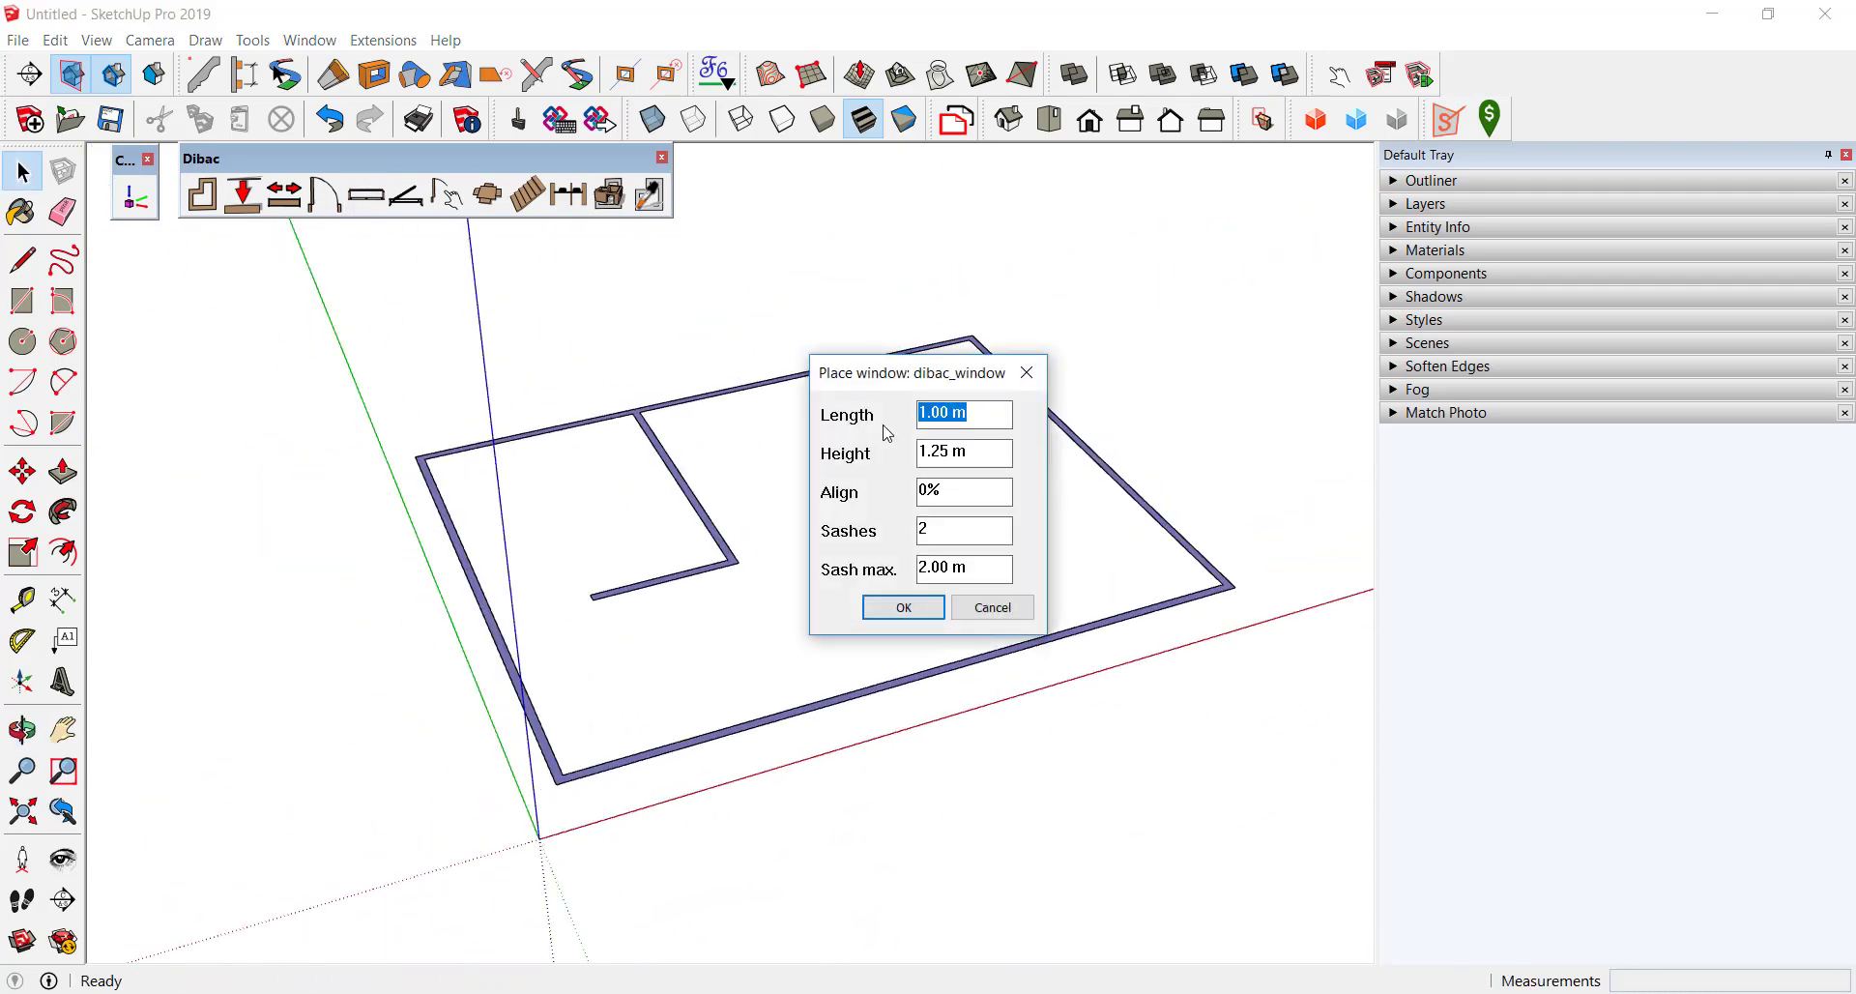
{"action": "left_click", "coordinate": [889, 609]}
{"action": "scroll", "coordinate": [1157, 577], "scroll_direction": "up", "scroll_amount": 4}
{"action": "left_click", "coordinate": [1157, 577]}
{"action": "scroll", "coordinate": [829, 663], "scroll_direction": "down", "scroll_amount": 3}
{"action": "scroll", "coordinate": [829, 653], "scroll_direction": "up", "scroll_amount": 2}
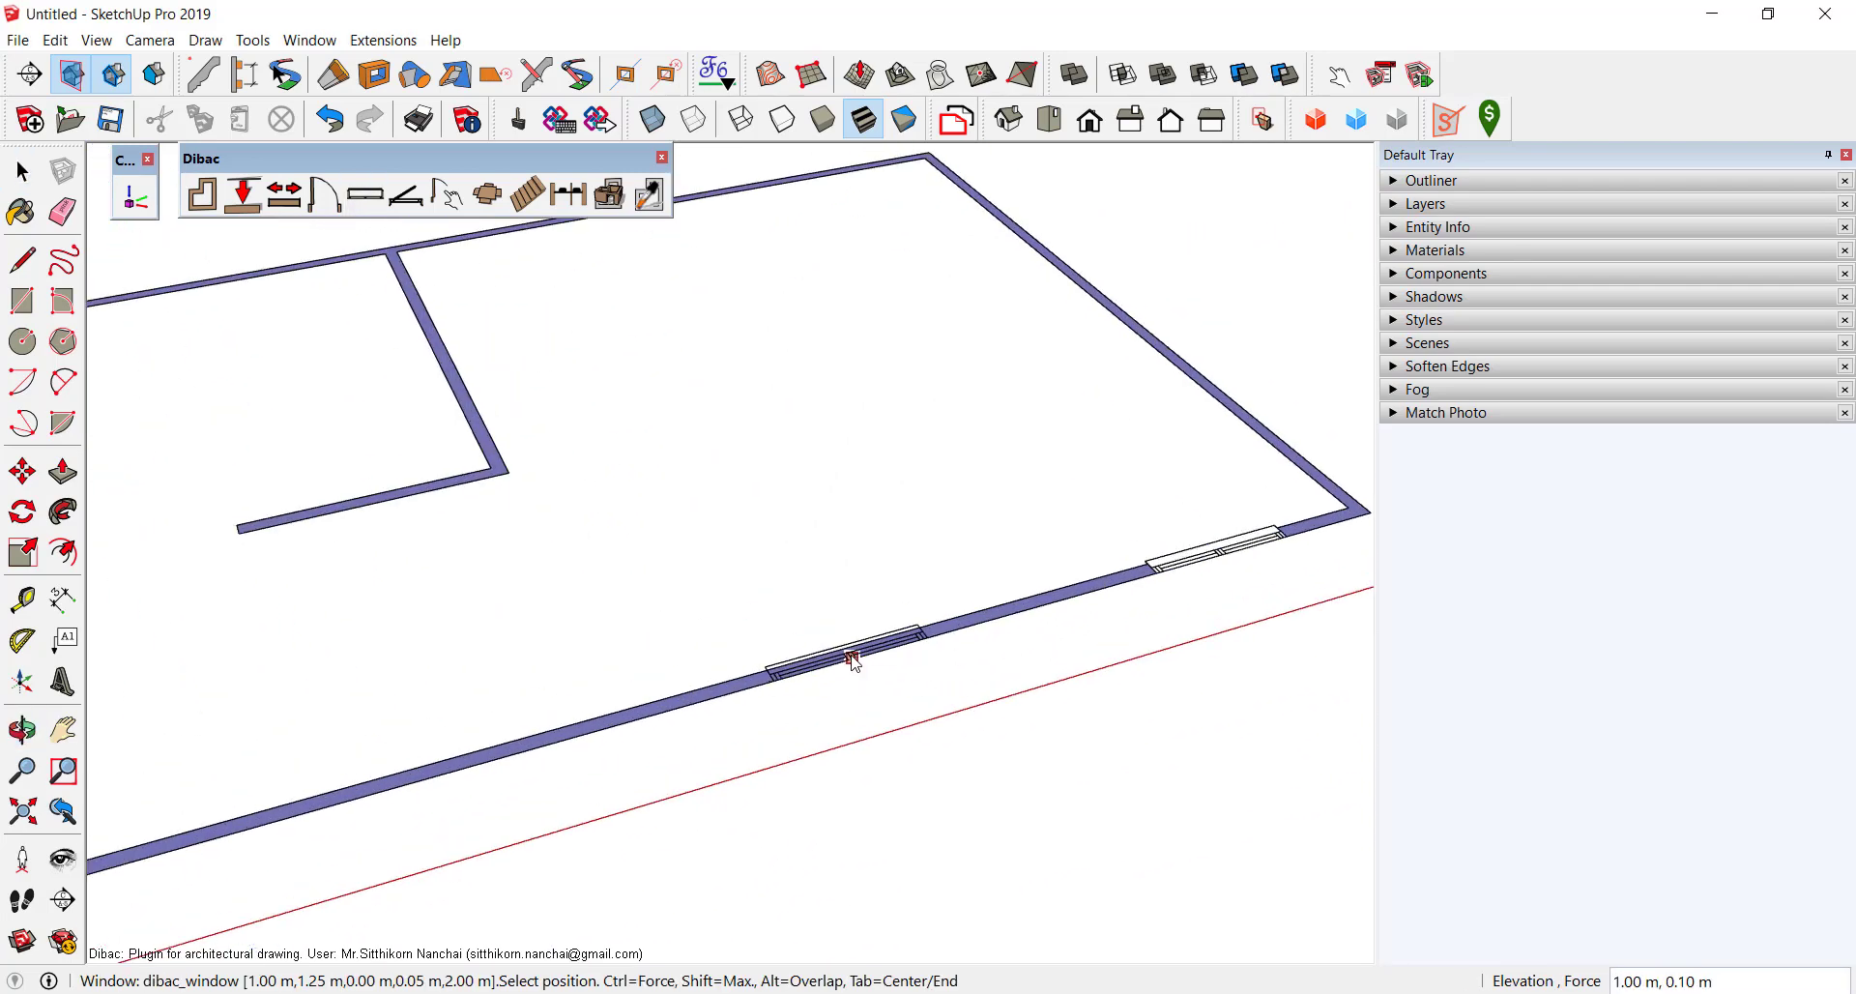
{"action": "left_click", "coordinate": [828, 654]}
{"action": "left_click", "coordinate": [518, 766]}
{"action": "mouse_move", "coordinate": [518, 766]}
{"action": "middle_mouse_down"}
{"action": "mouse_move", "coordinate": [207, 684]}
{"action": "mouse_move", "coordinate": [643, 807]}
{"action": "middle_mouse_up"}
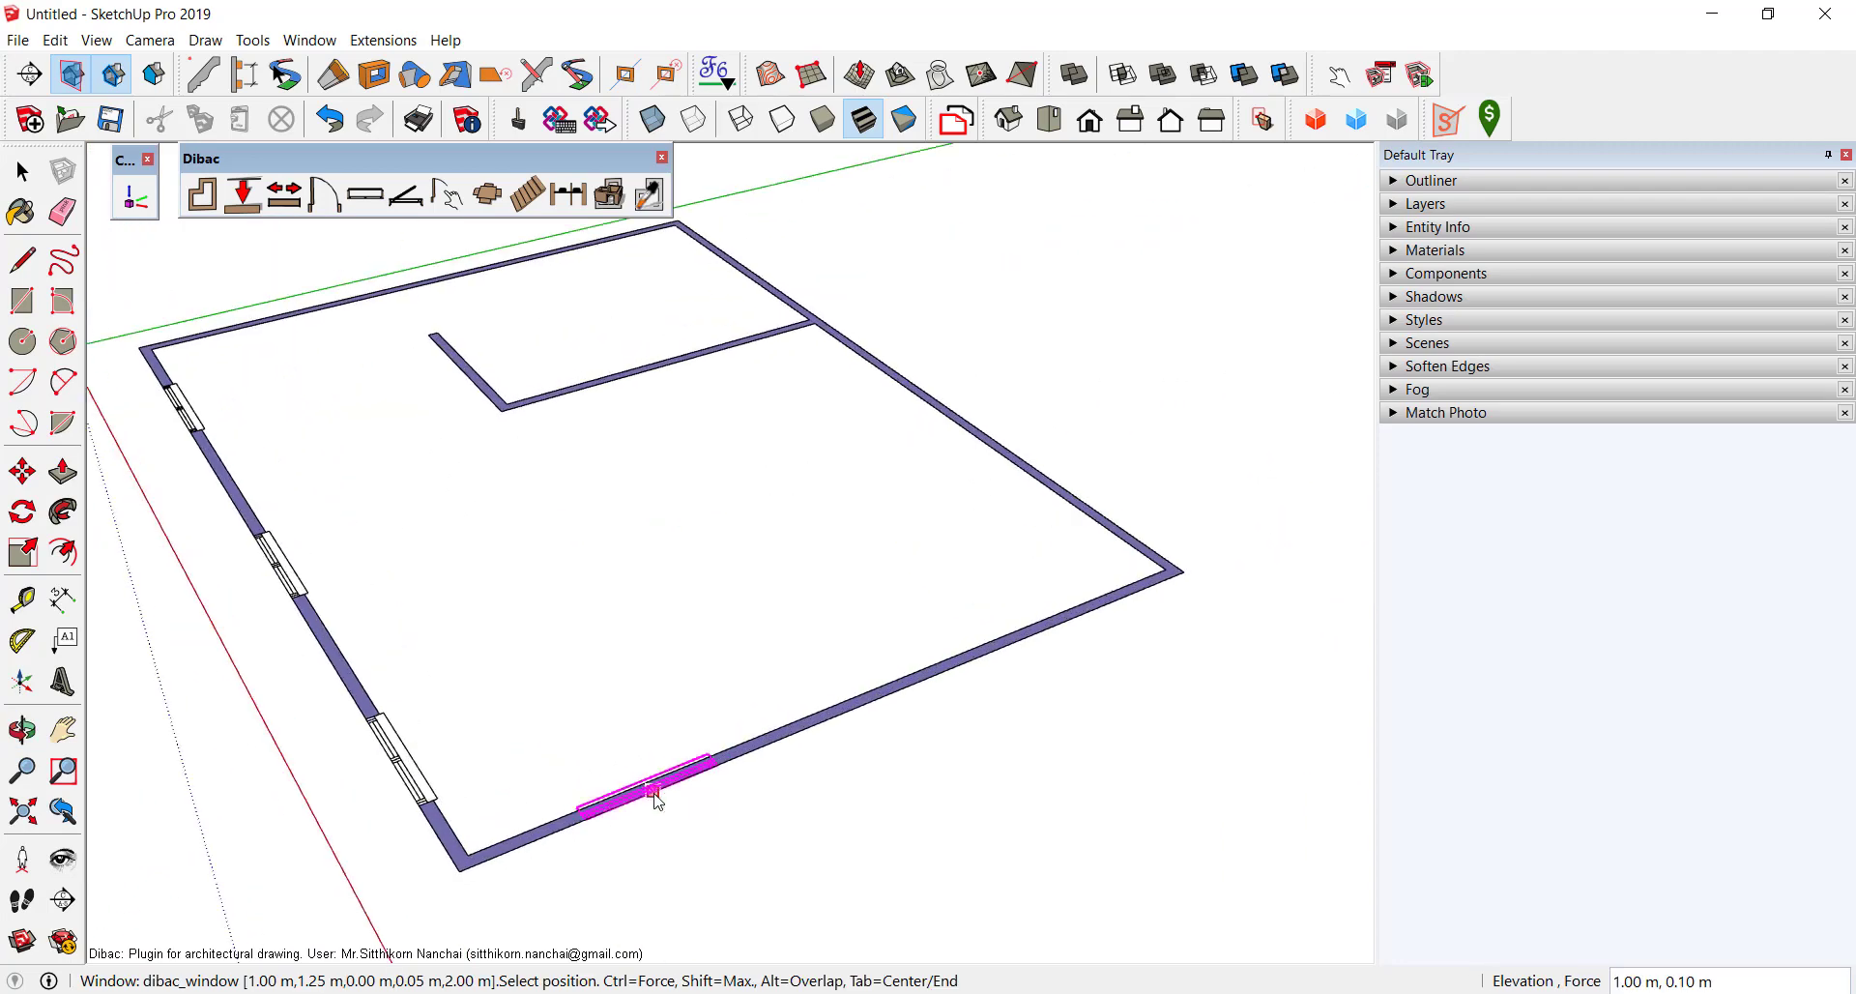
{"action": "key", "text": "ctrl+z"}
Place a taller 2.50 m high window in the right wall.
{"action": "left_click", "coordinate": [365, 194]}
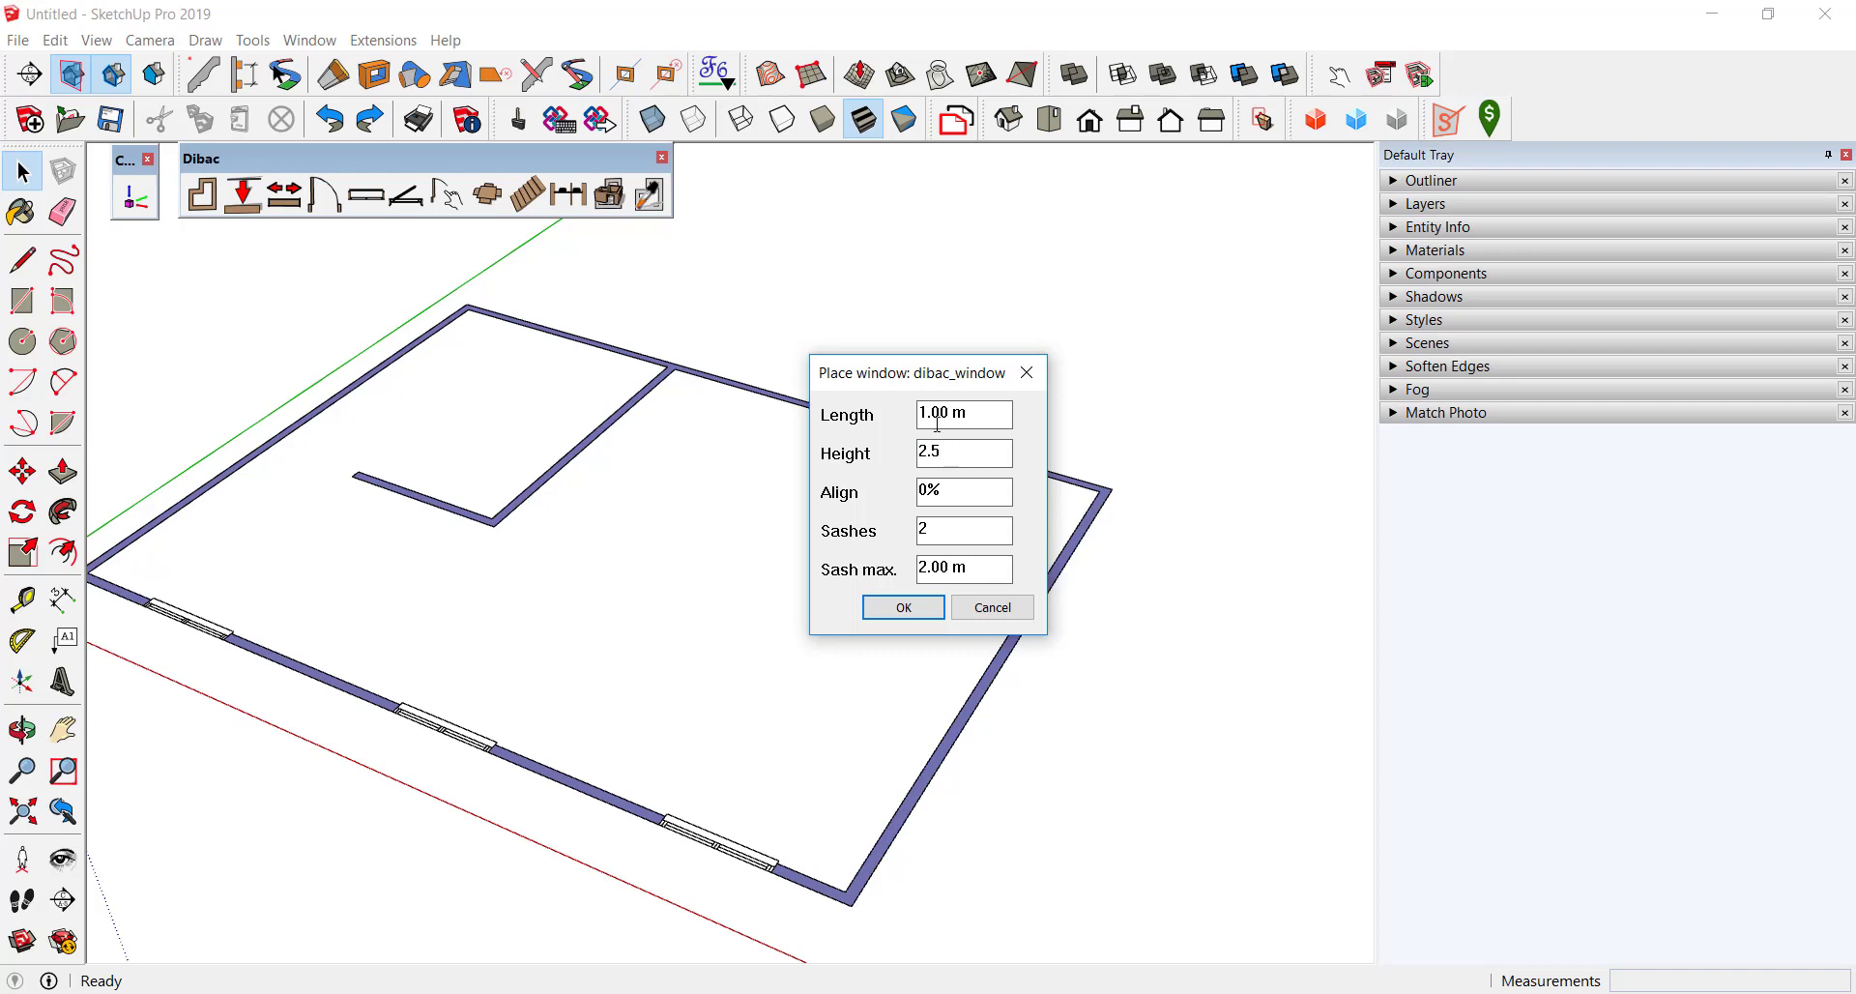
{"action": "left_click", "coordinate": [911, 617]}
{"action": "scroll", "coordinate": [1014, 775], "scroll_direction": "up", "scroll_amount": 2}
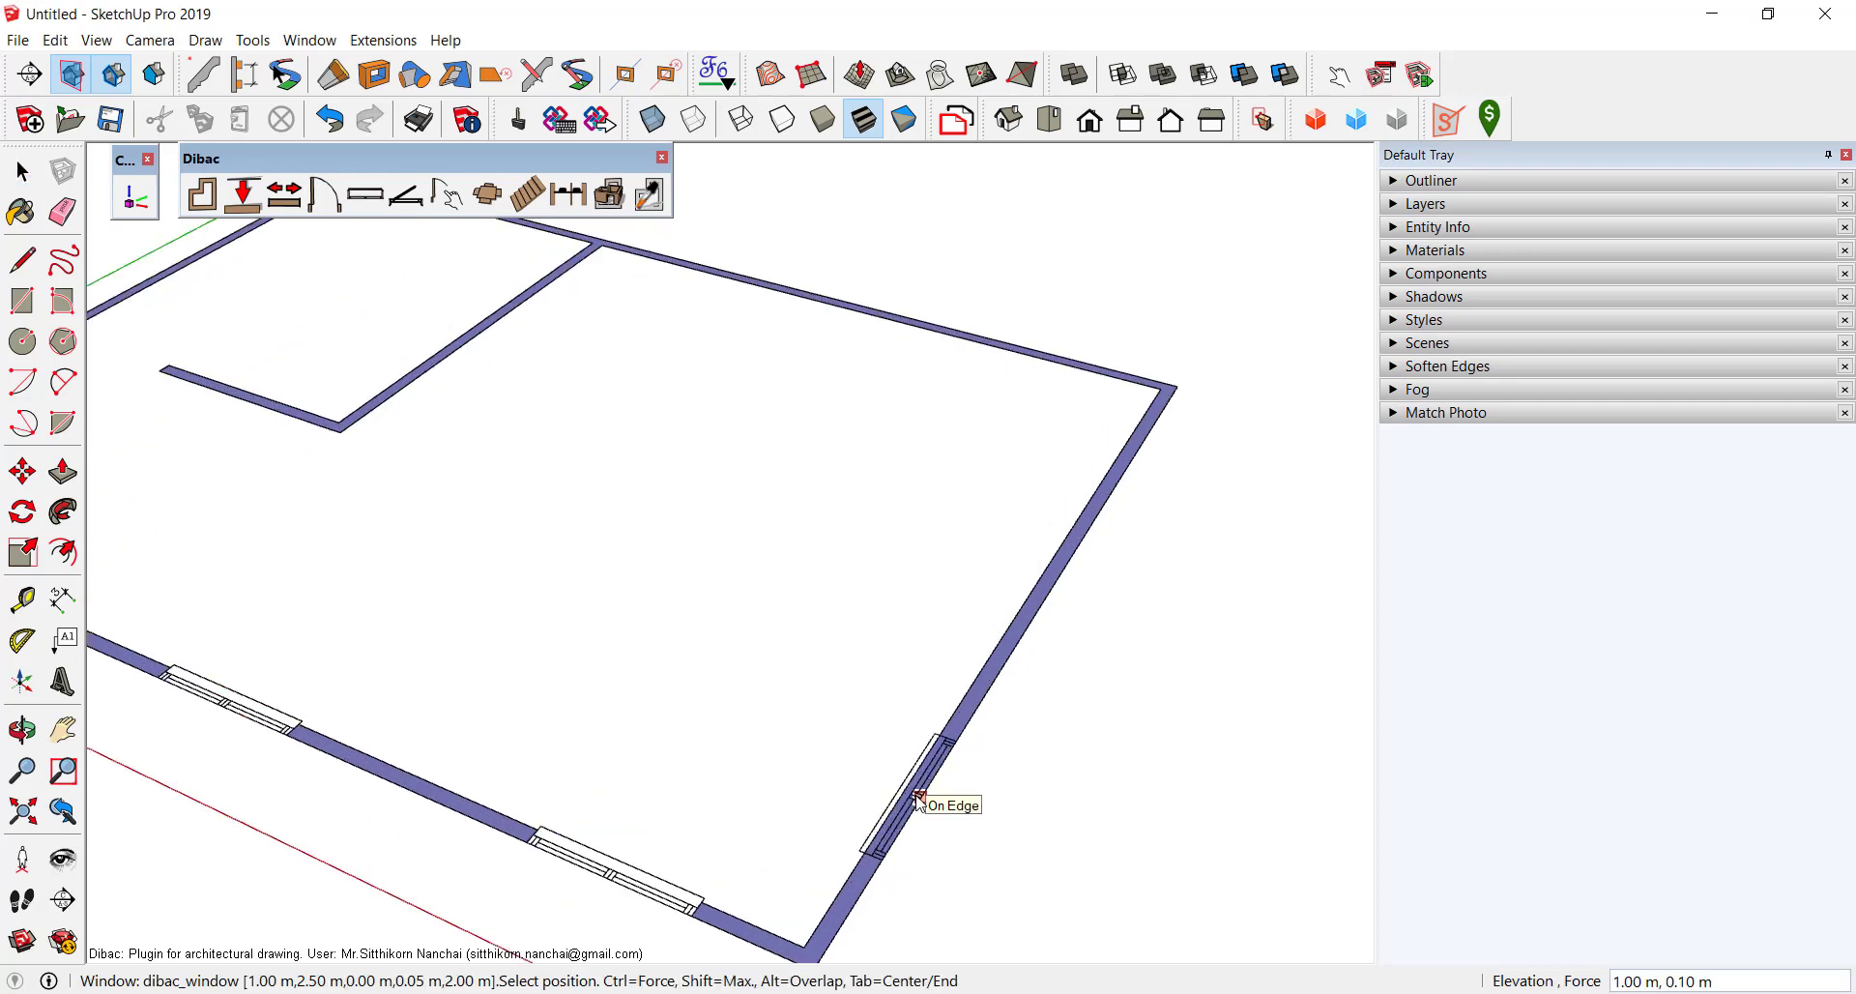
{"action": "left_click", "coordinate": [915, 815]}
{"action": "scroll", "coordinate": [1015, 333], "scroll_direction": "up", "scroll_amount": 2}
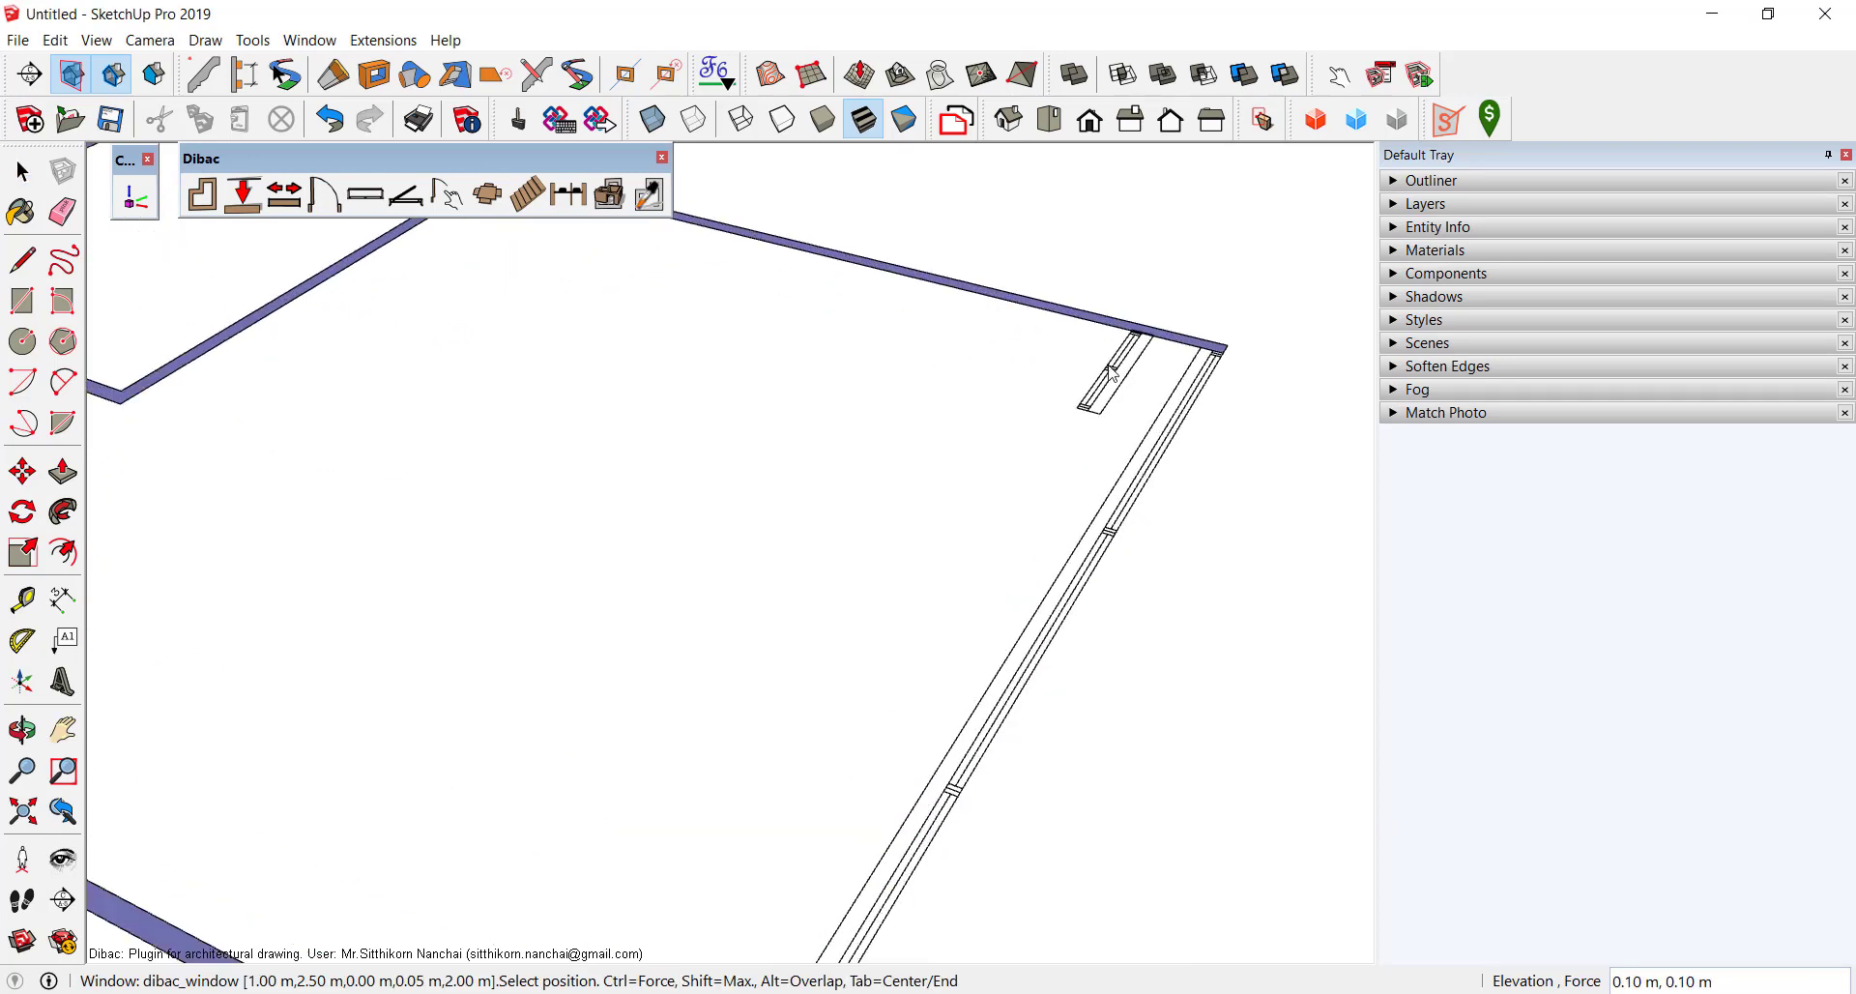
{"action": "scroll", "coordinate": [568, 522], "scroll_direction": "down", "scroll_amount": 5}
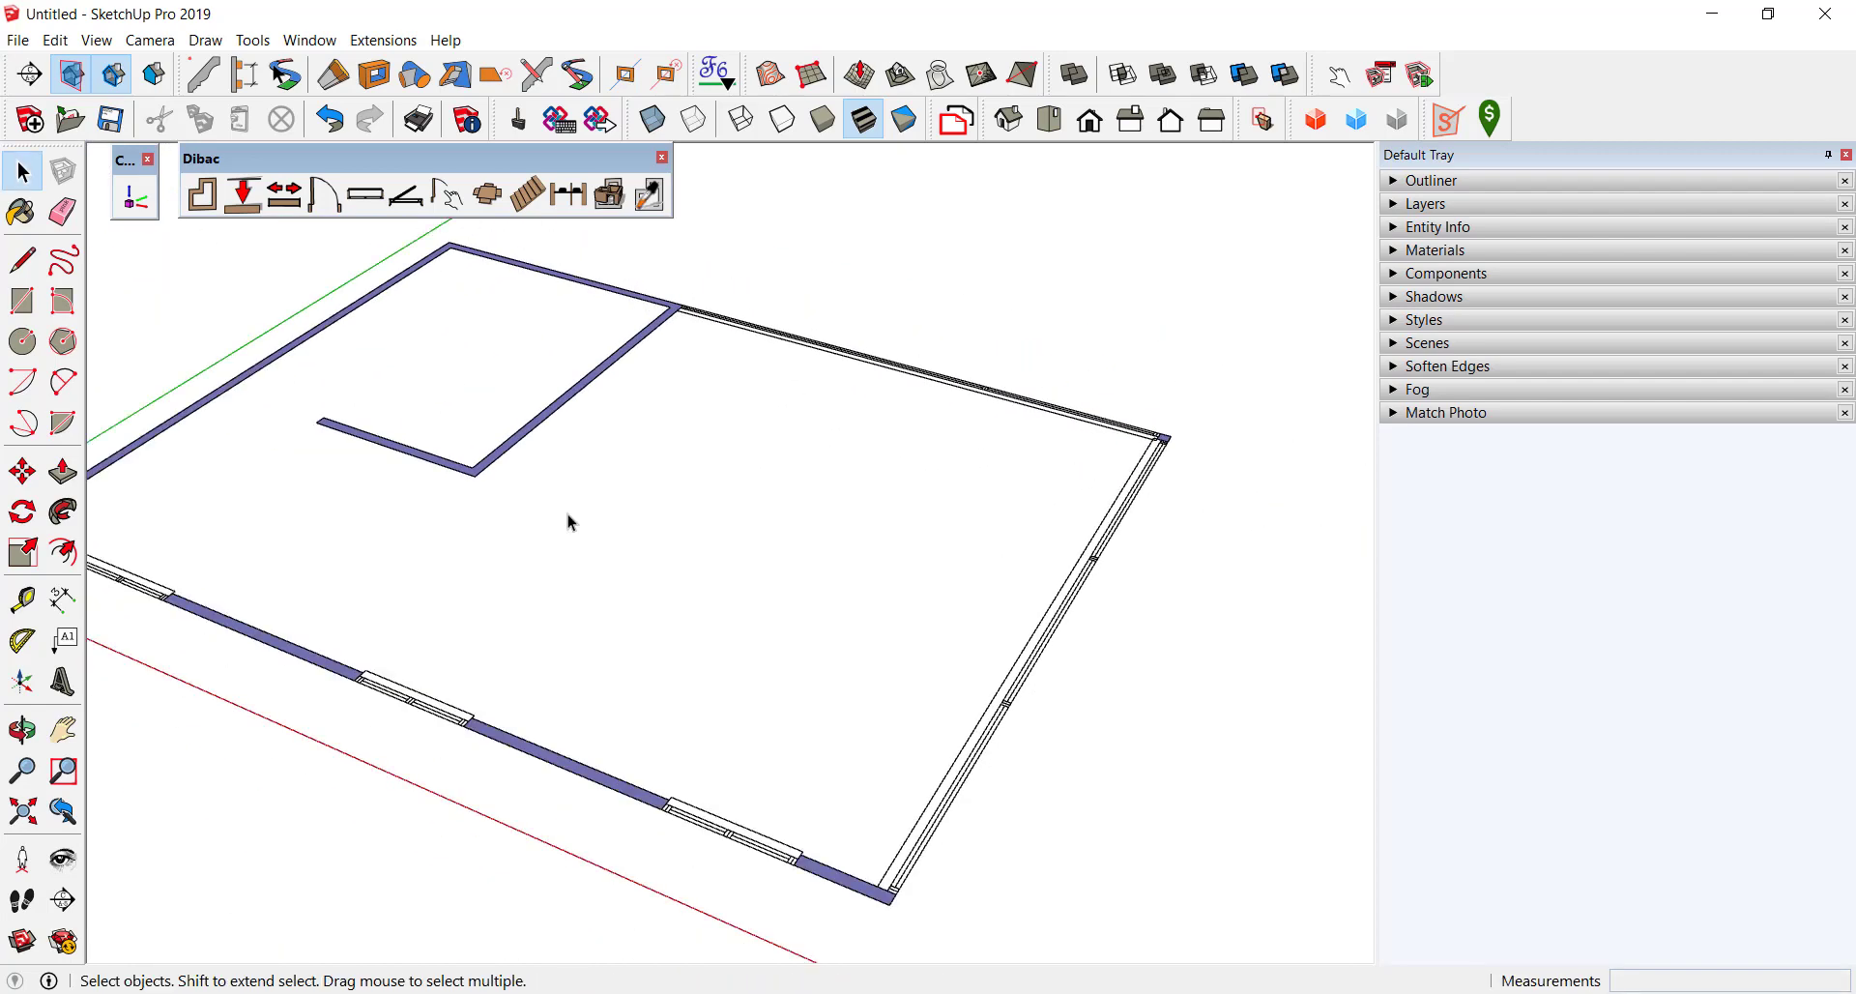
{"action": "mouse_move", "coordinate": [568, 522]}
{"action": "middle_mouse_down"}
{"action": "mouse_move", "coordinate": [569, 642]}
{"action": "mouse_move", "coordinate": [576, 600]}
{"action": "mouse_move", "coordinate": [354, 524]}
{"action": "mouse_move", "coordinate": [350, 464]}
{"action": "middle_mouse_up"}
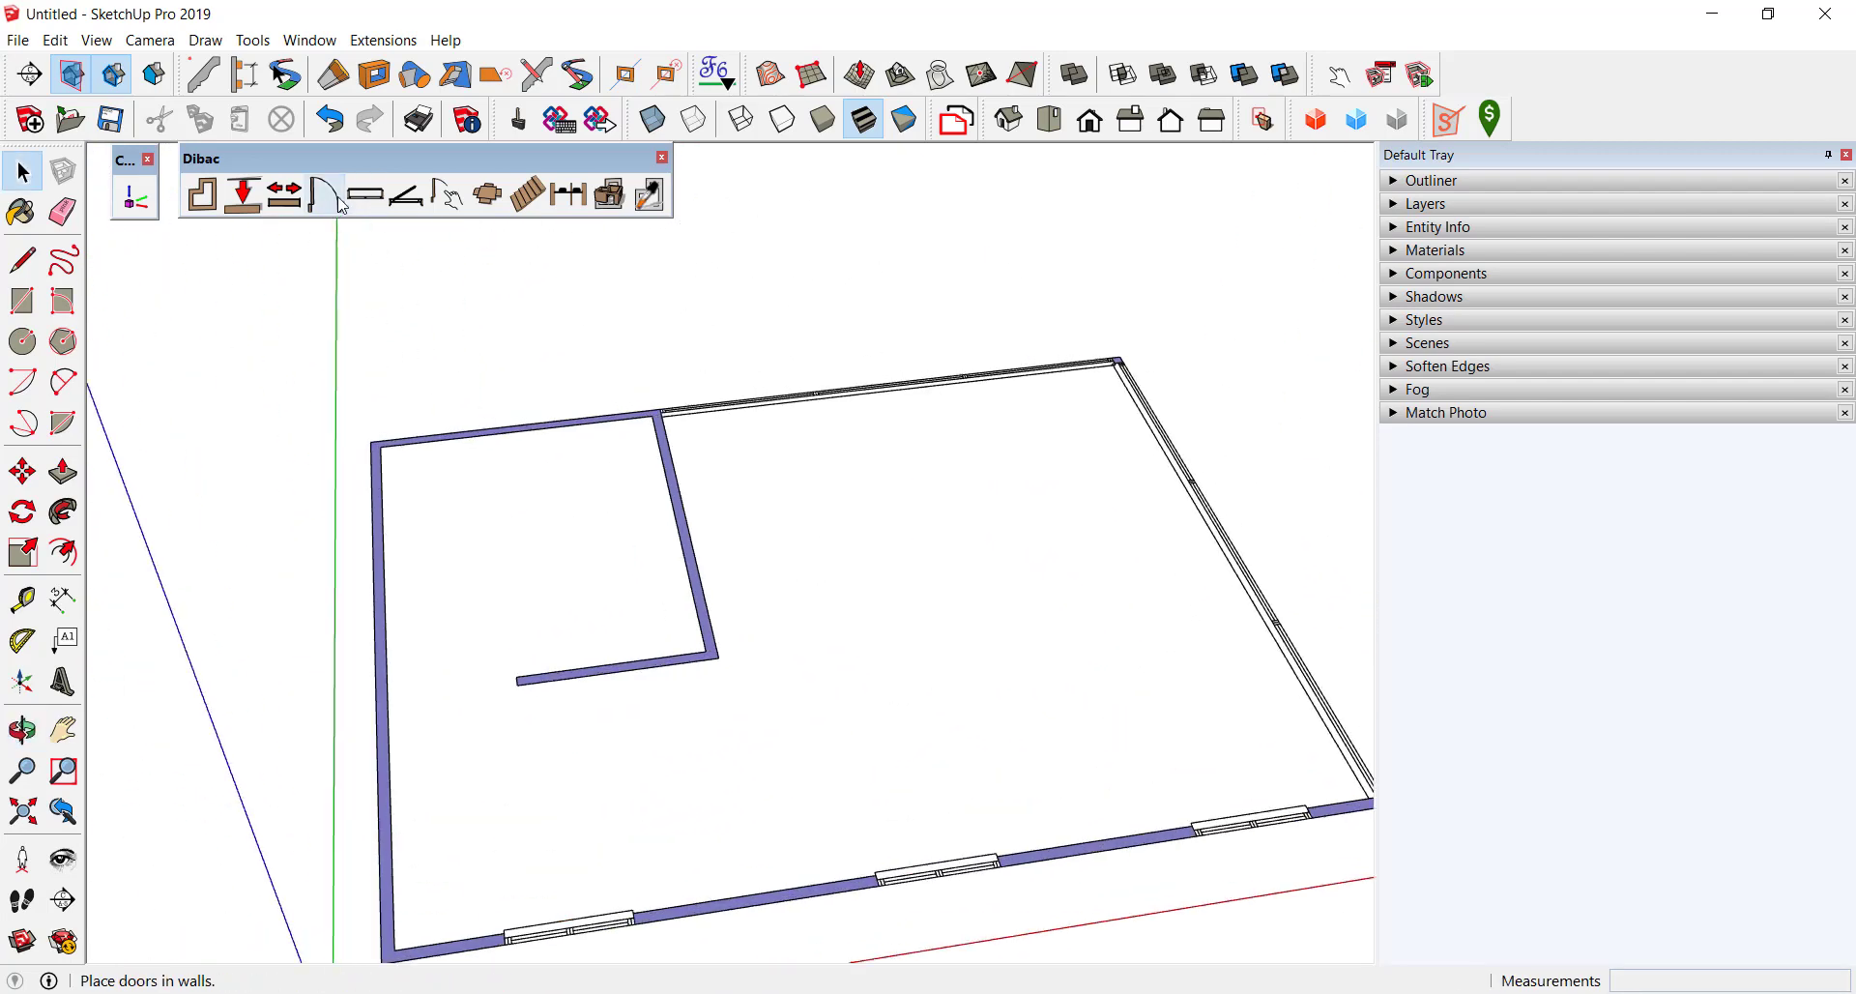
Place a single-sash window in the left wall.
{"action": "left_click", "coordinate": [367, 201]}
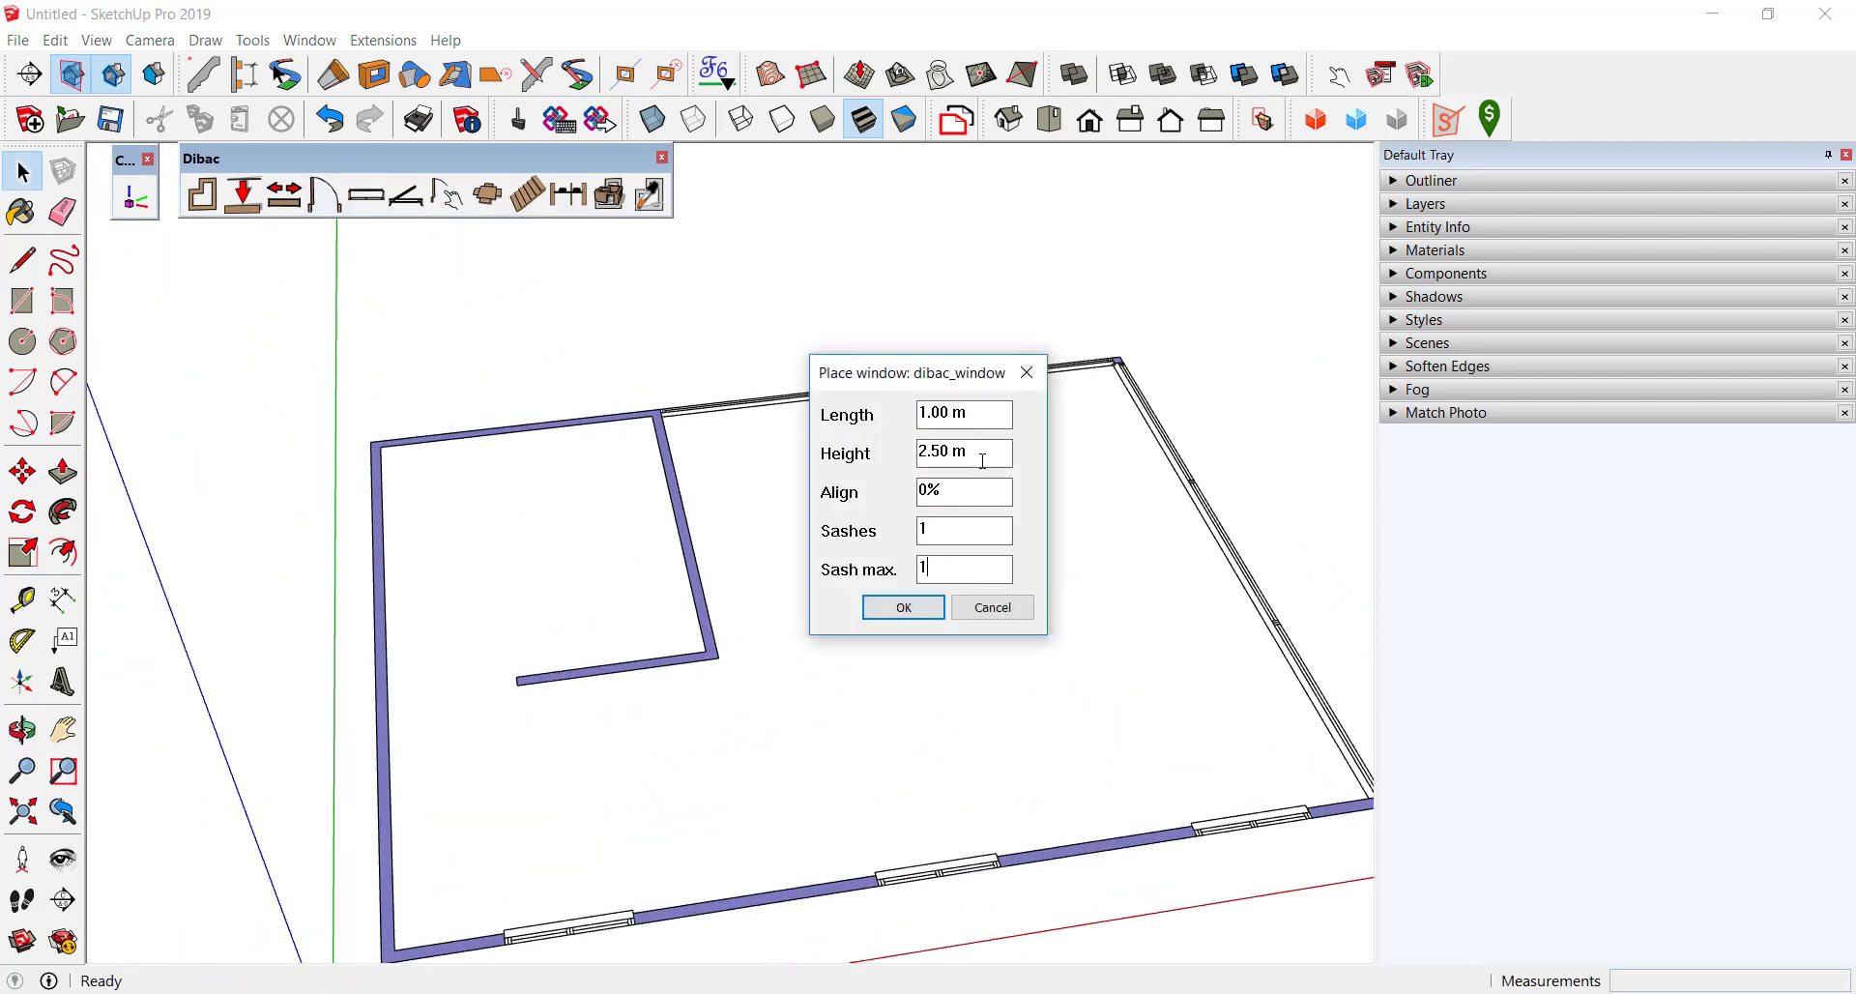
{"action": "key", "text": "Return"}
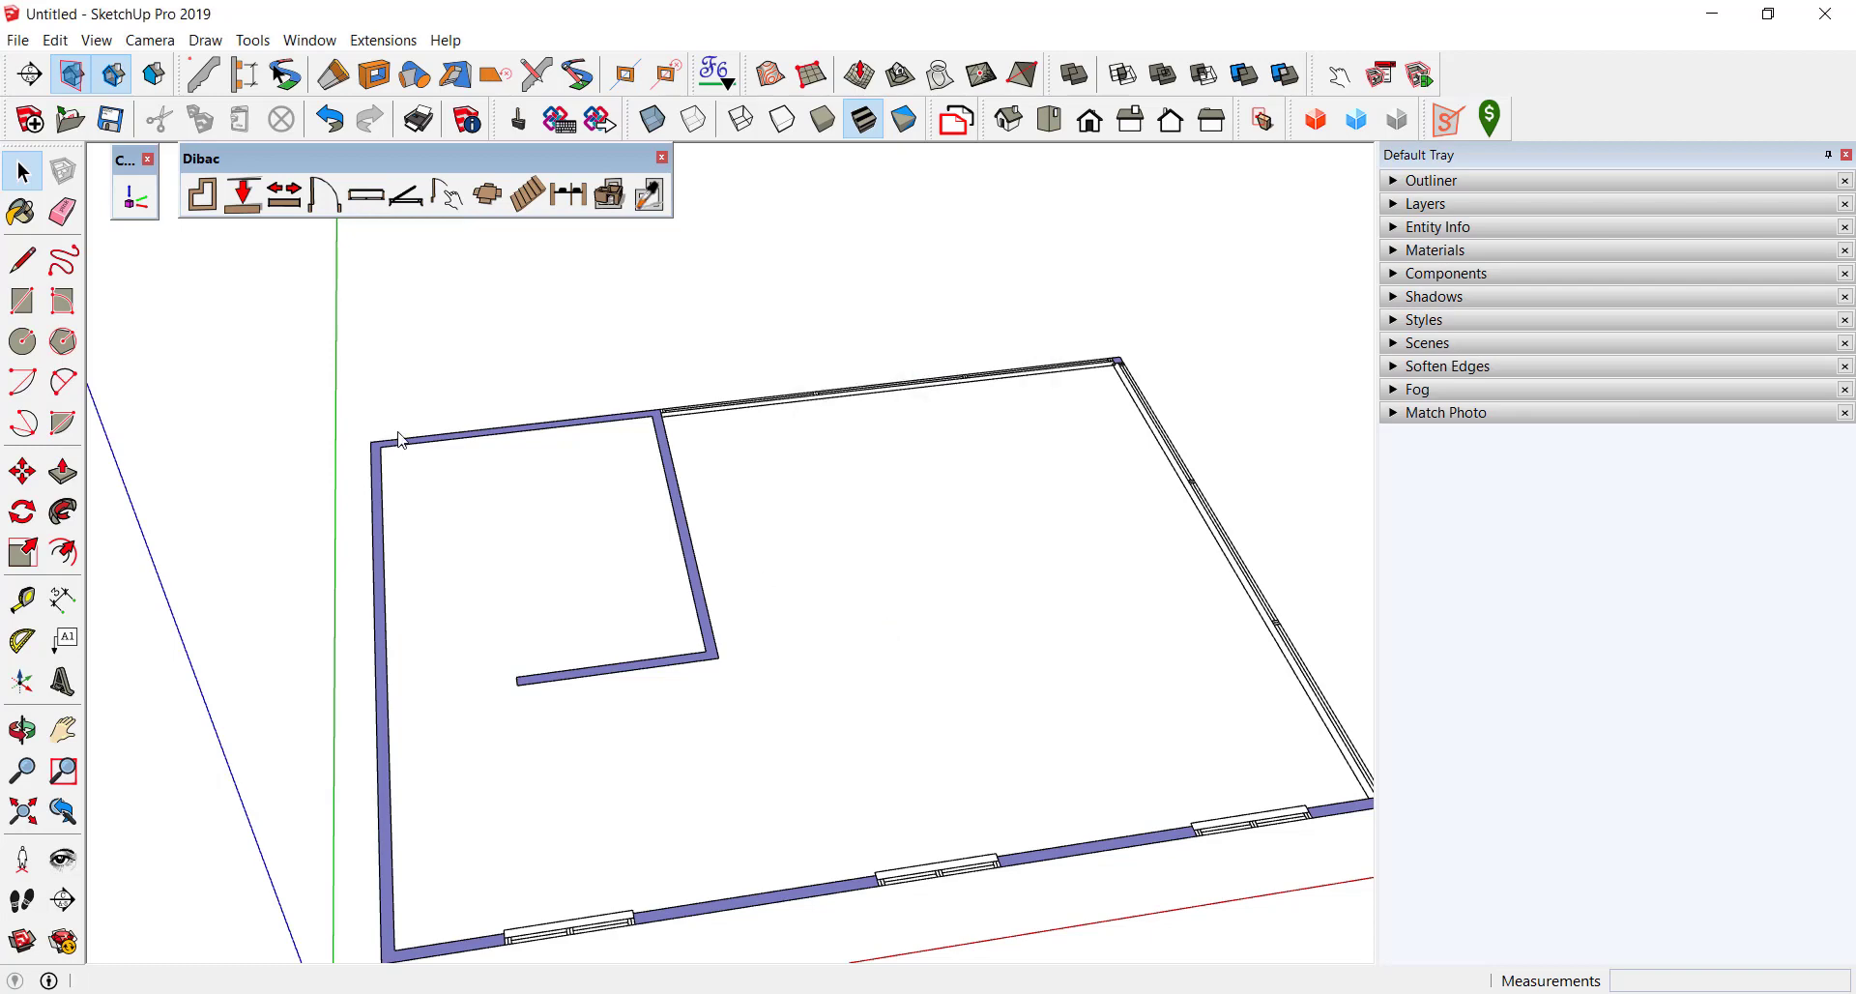
{"action": "scroll", "coordinate": [401, 440], "scroll_direction": "up", "scroll_amount": 2}
{"action": "scroll", "coordinate": [402, 439], "scroll_direction": "up", "scroll_amount": 2}
{"action": "left_click", "coordinate": [369, 667]}
{"action": "scroll", "coordinate": [597, 495], "scroll_direction": "down", "scroll_amount": 2}
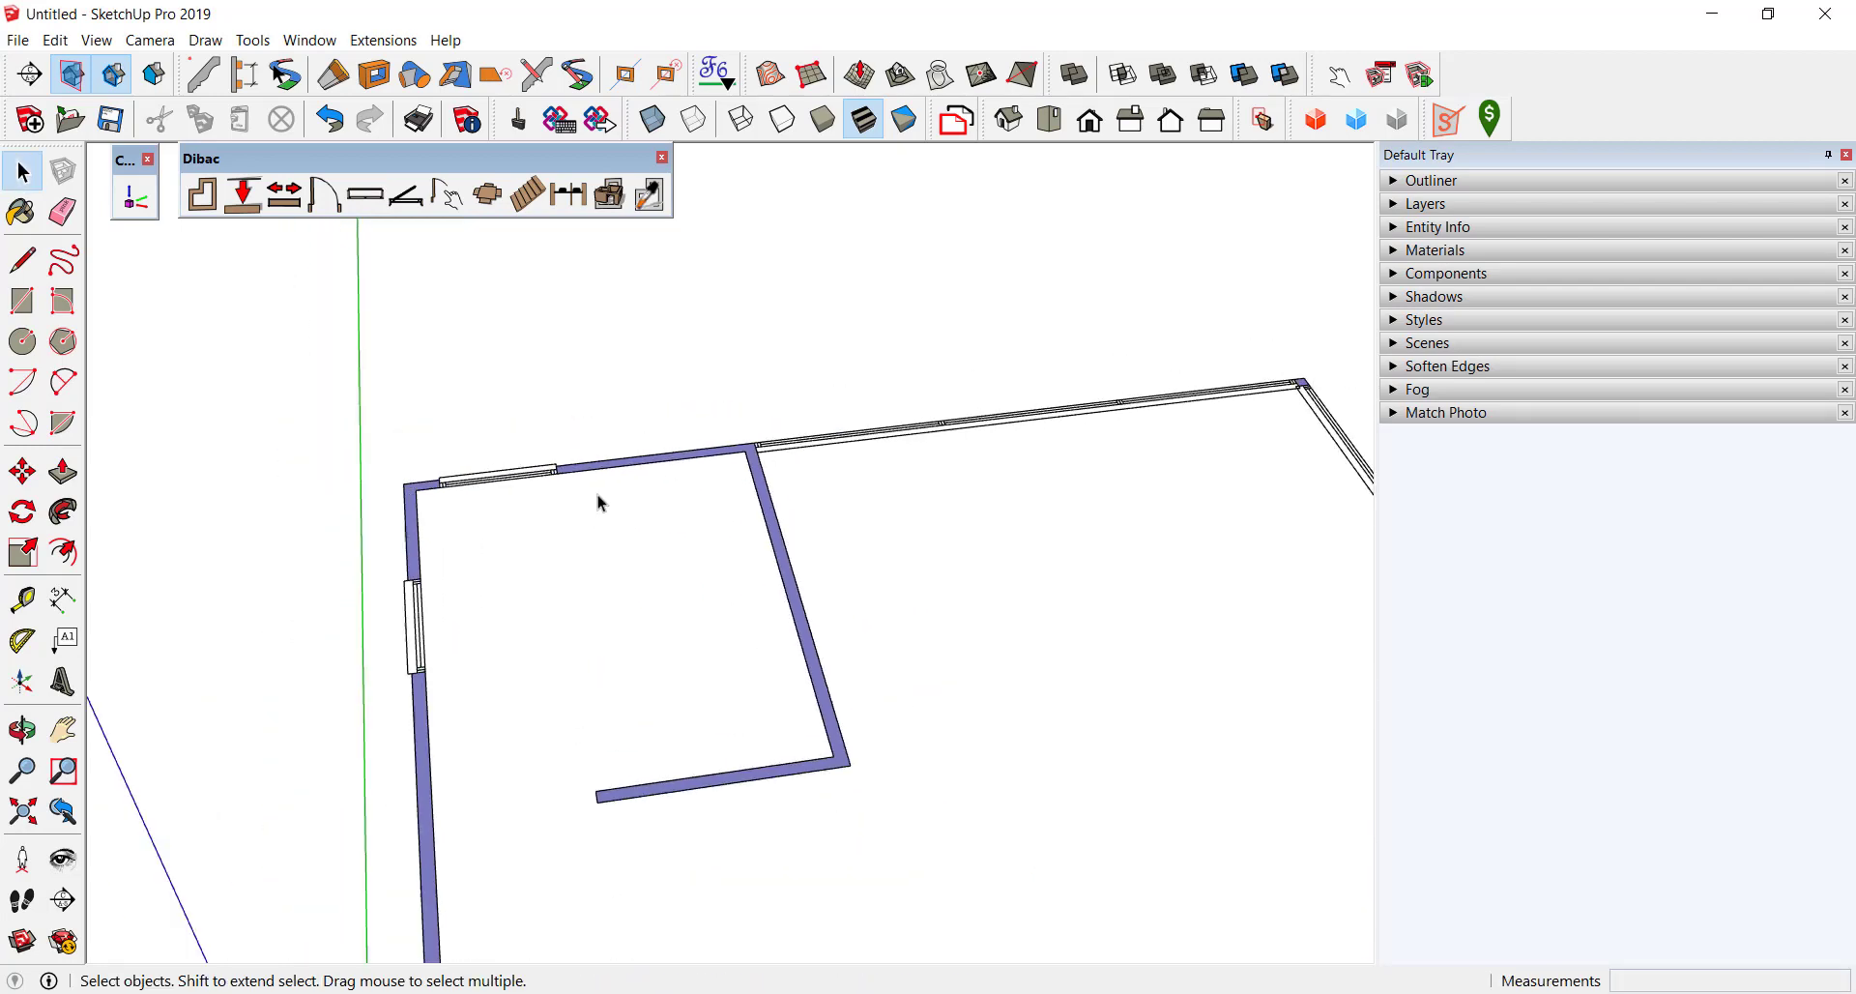
{"action": "scroll", "coordinate": [597, 495], "scroll_direction": "down", "scroll_amount": 2}
{"action": "left_click", "coordinate": [488, 194]}
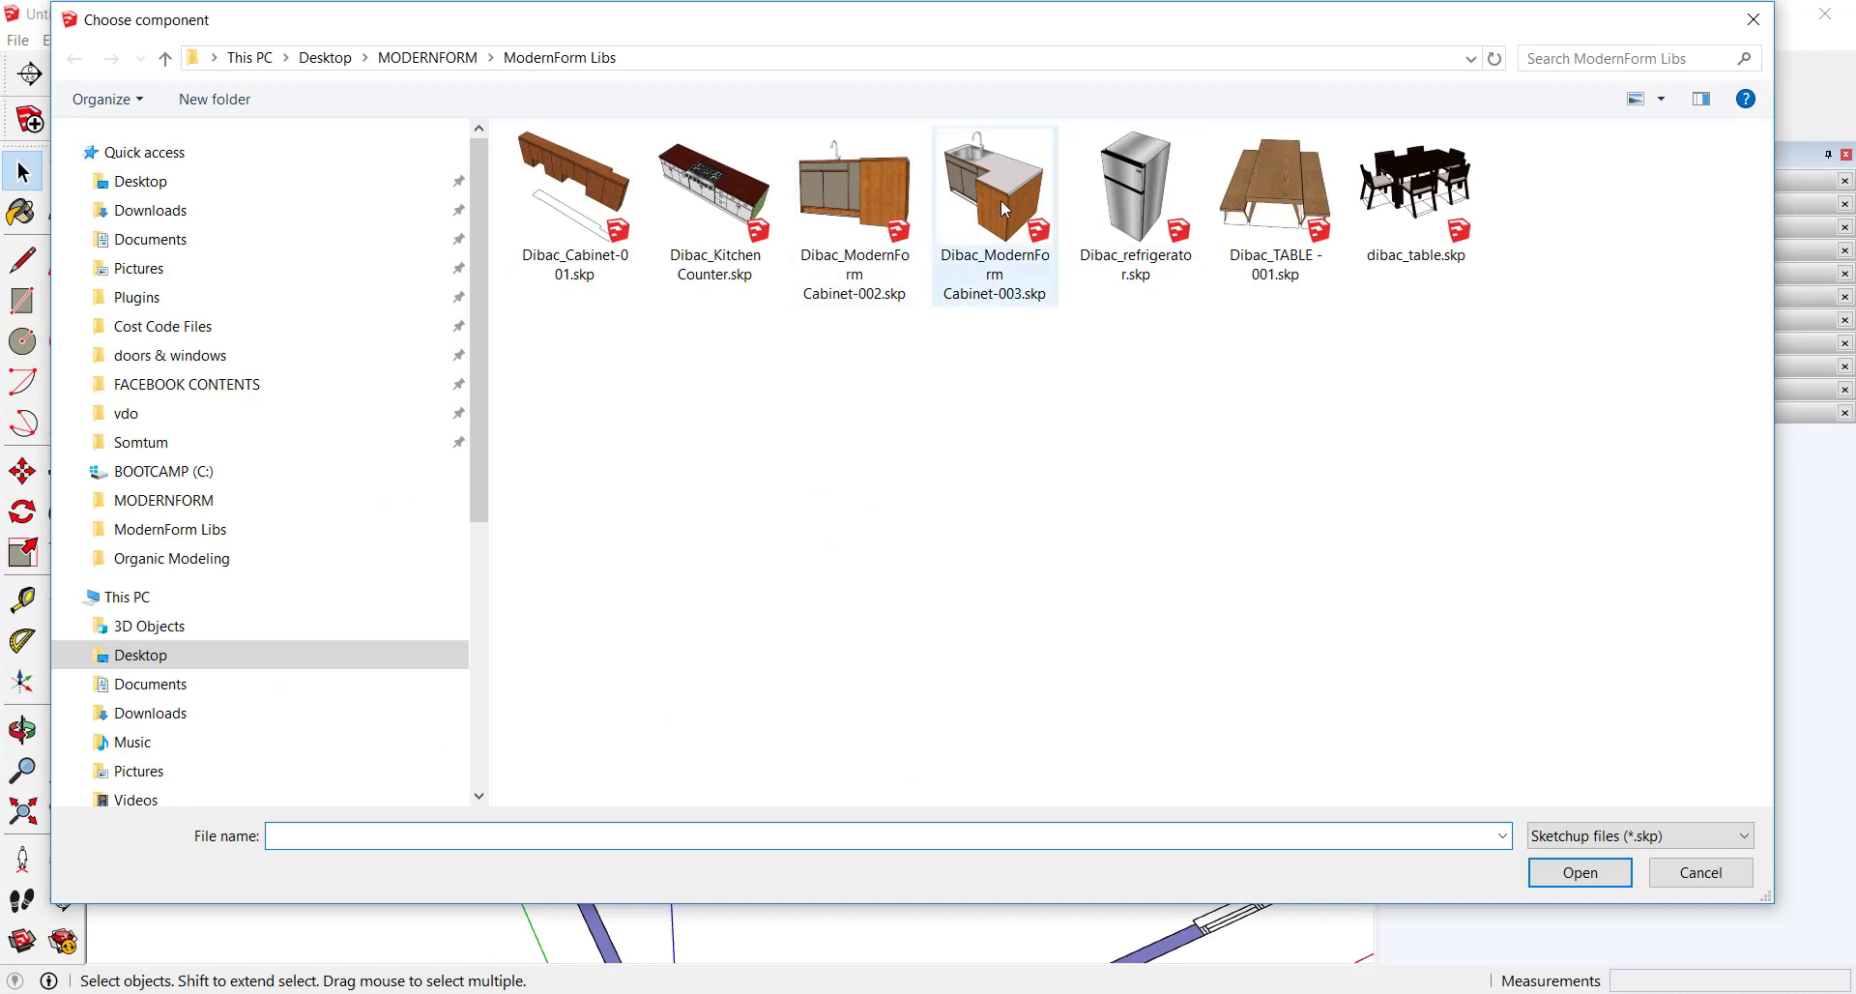
Insert the Dibac_ModernForm Cabinet-003 in the small room, turn it 90 degrees and mirror it.
{"action": "double_click", "coordinate": [996, 194]}
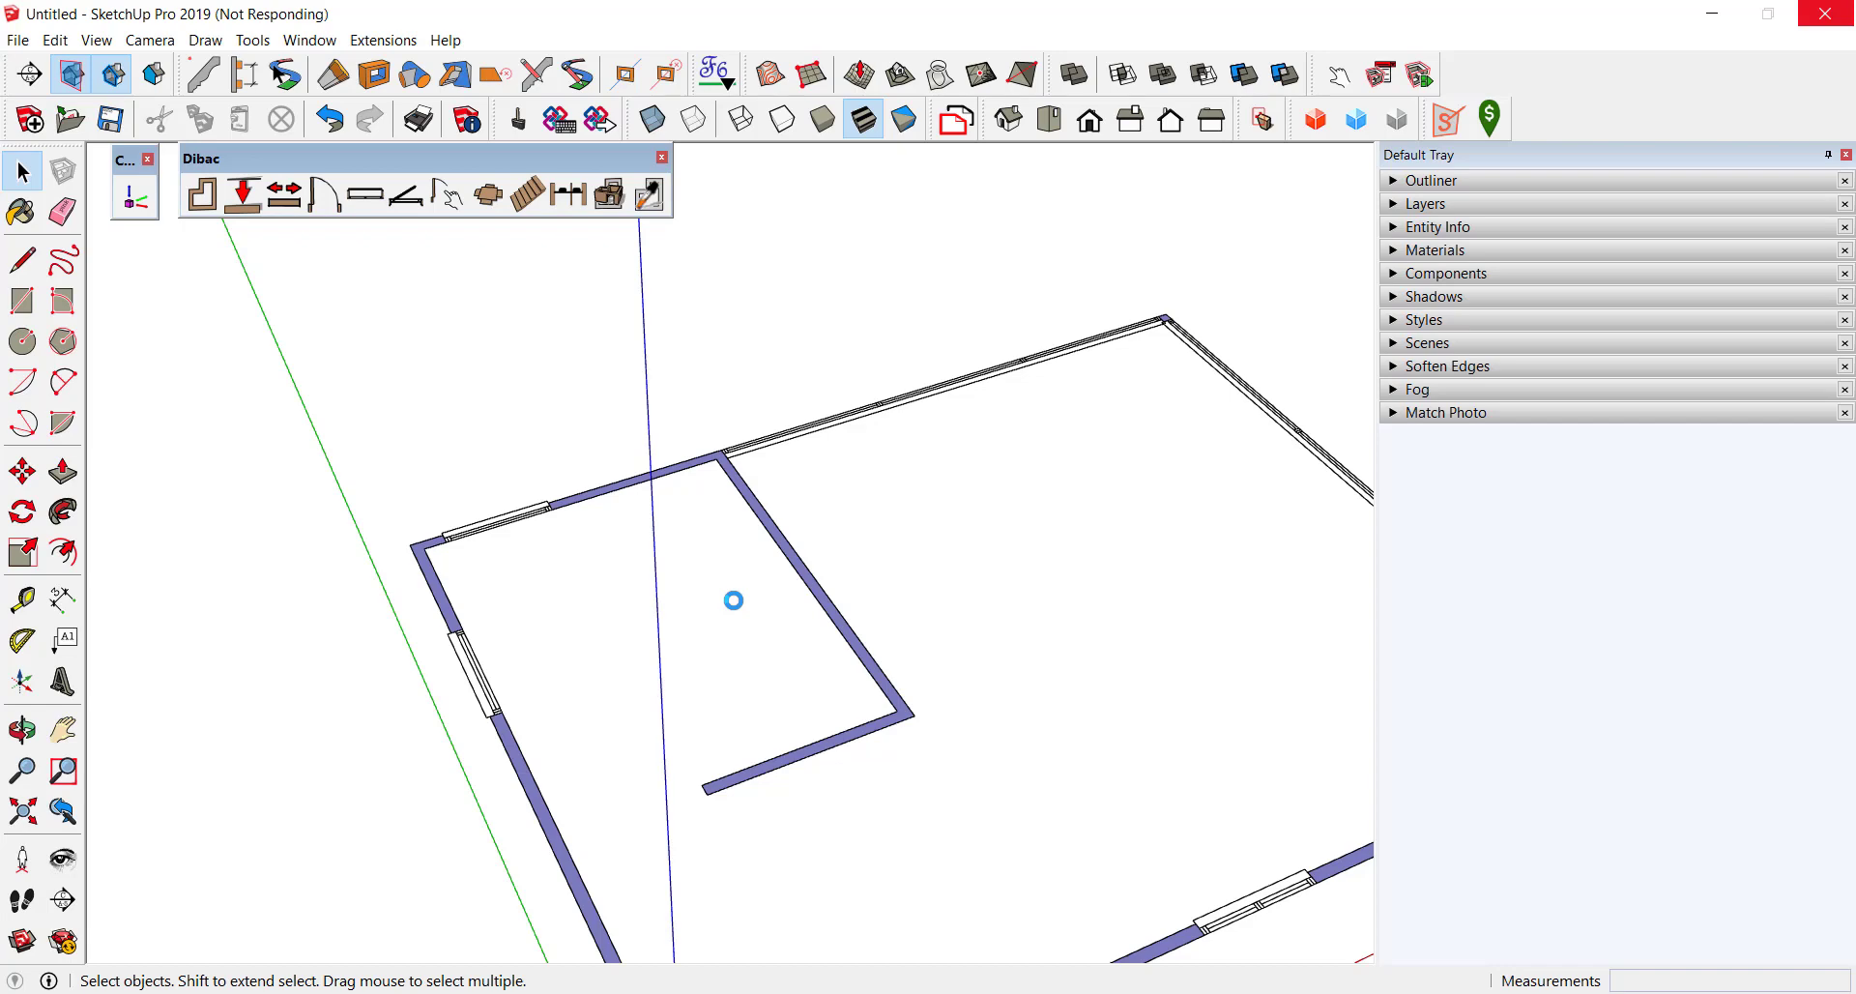
{"action": "left_click", "coordinate": [667, 580]}
{"action": "scroll", "coordinate": [696, 526], "scroll_direction": "up", "scroll_amount": 3}
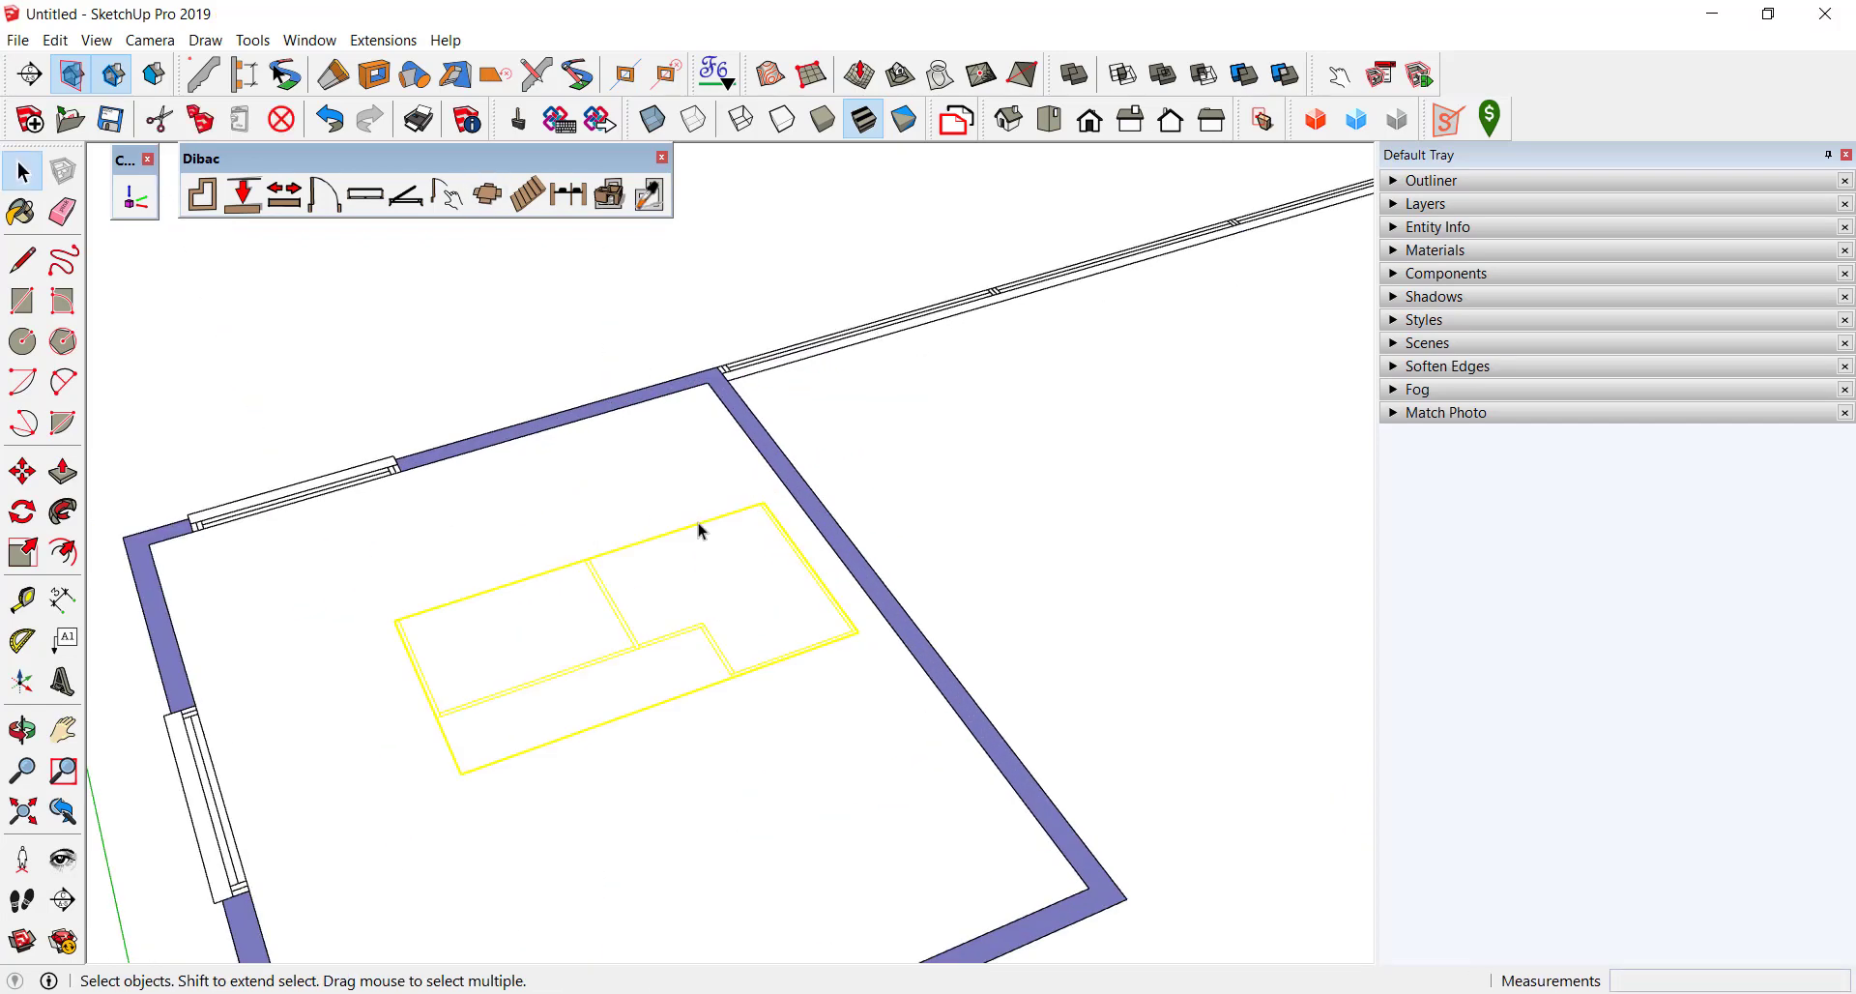
{"action": "key", "text": "q"}
{"action": "left_click", "coordinate": [676, 554]}
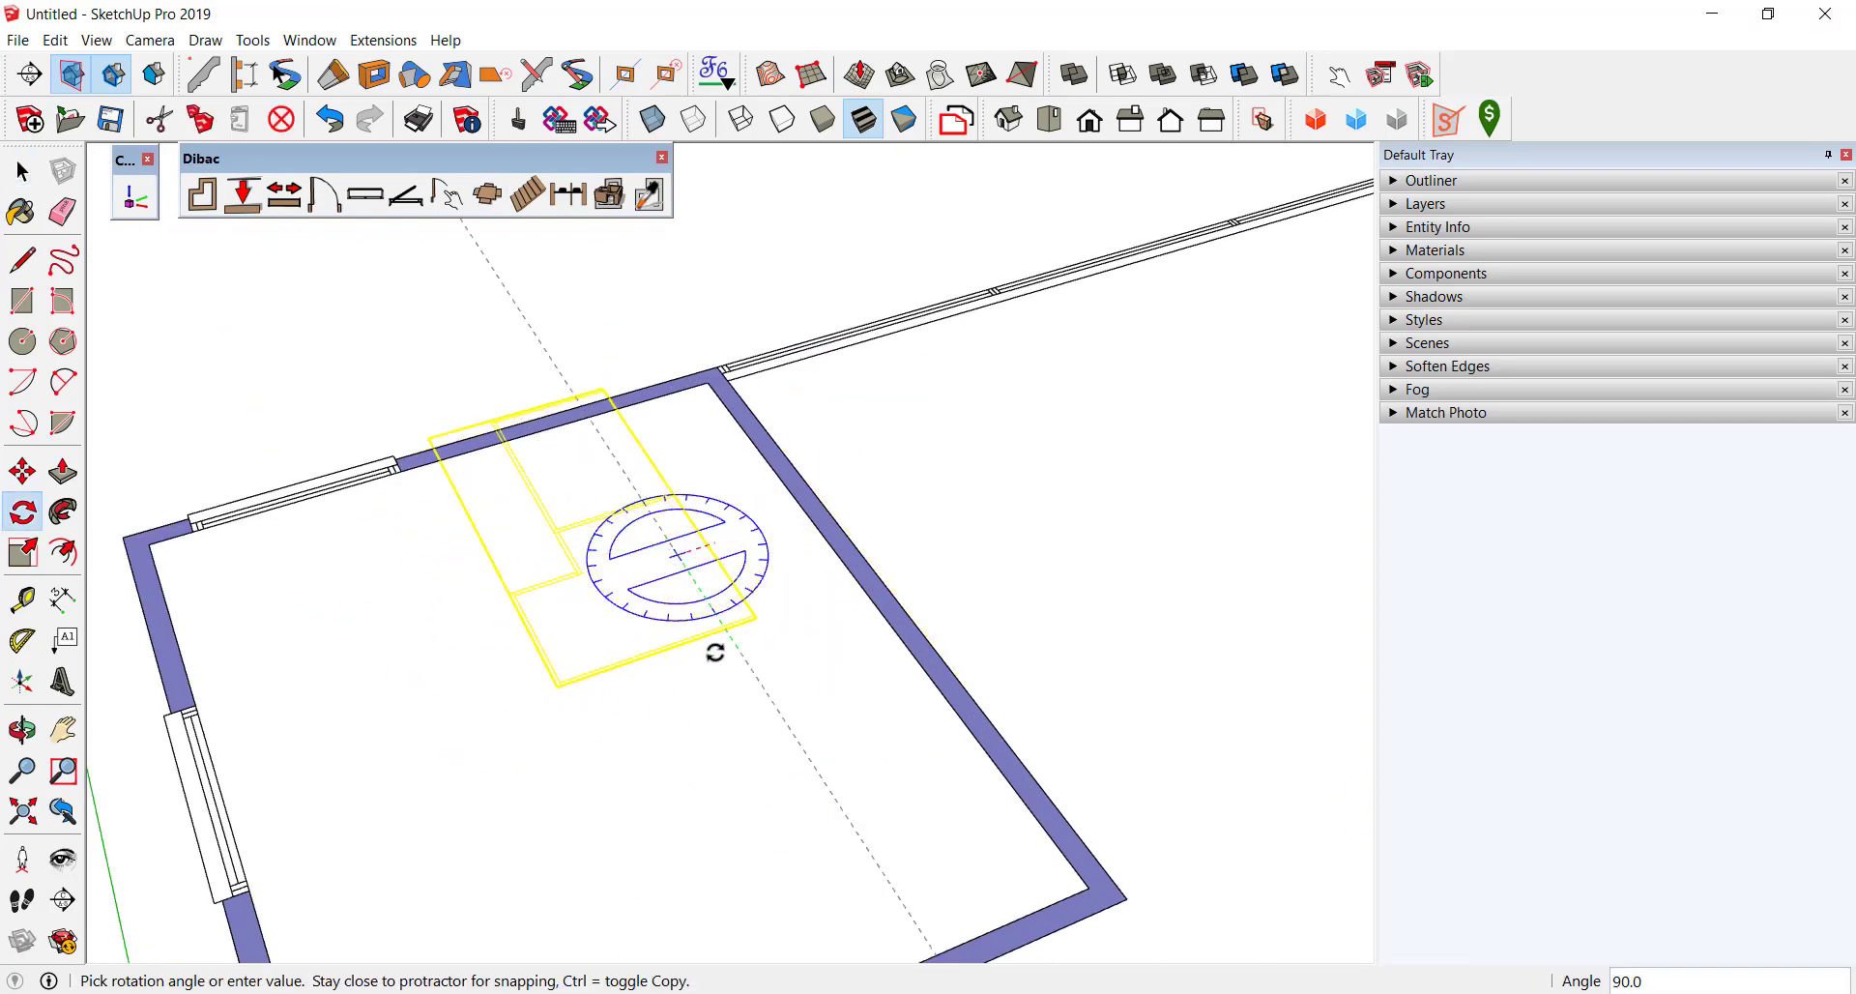
{"action": "left_click", "coordinate": [716, 654]}
{"action": "key", "text": "s"}
{"action": "left_click_drag", "start_coordinate": [502, 547], "coordinate": [860, 454]}
Rotate the cabinet into alignment and move it into the room's inner corner.
{"action": "key", "text": "q"}
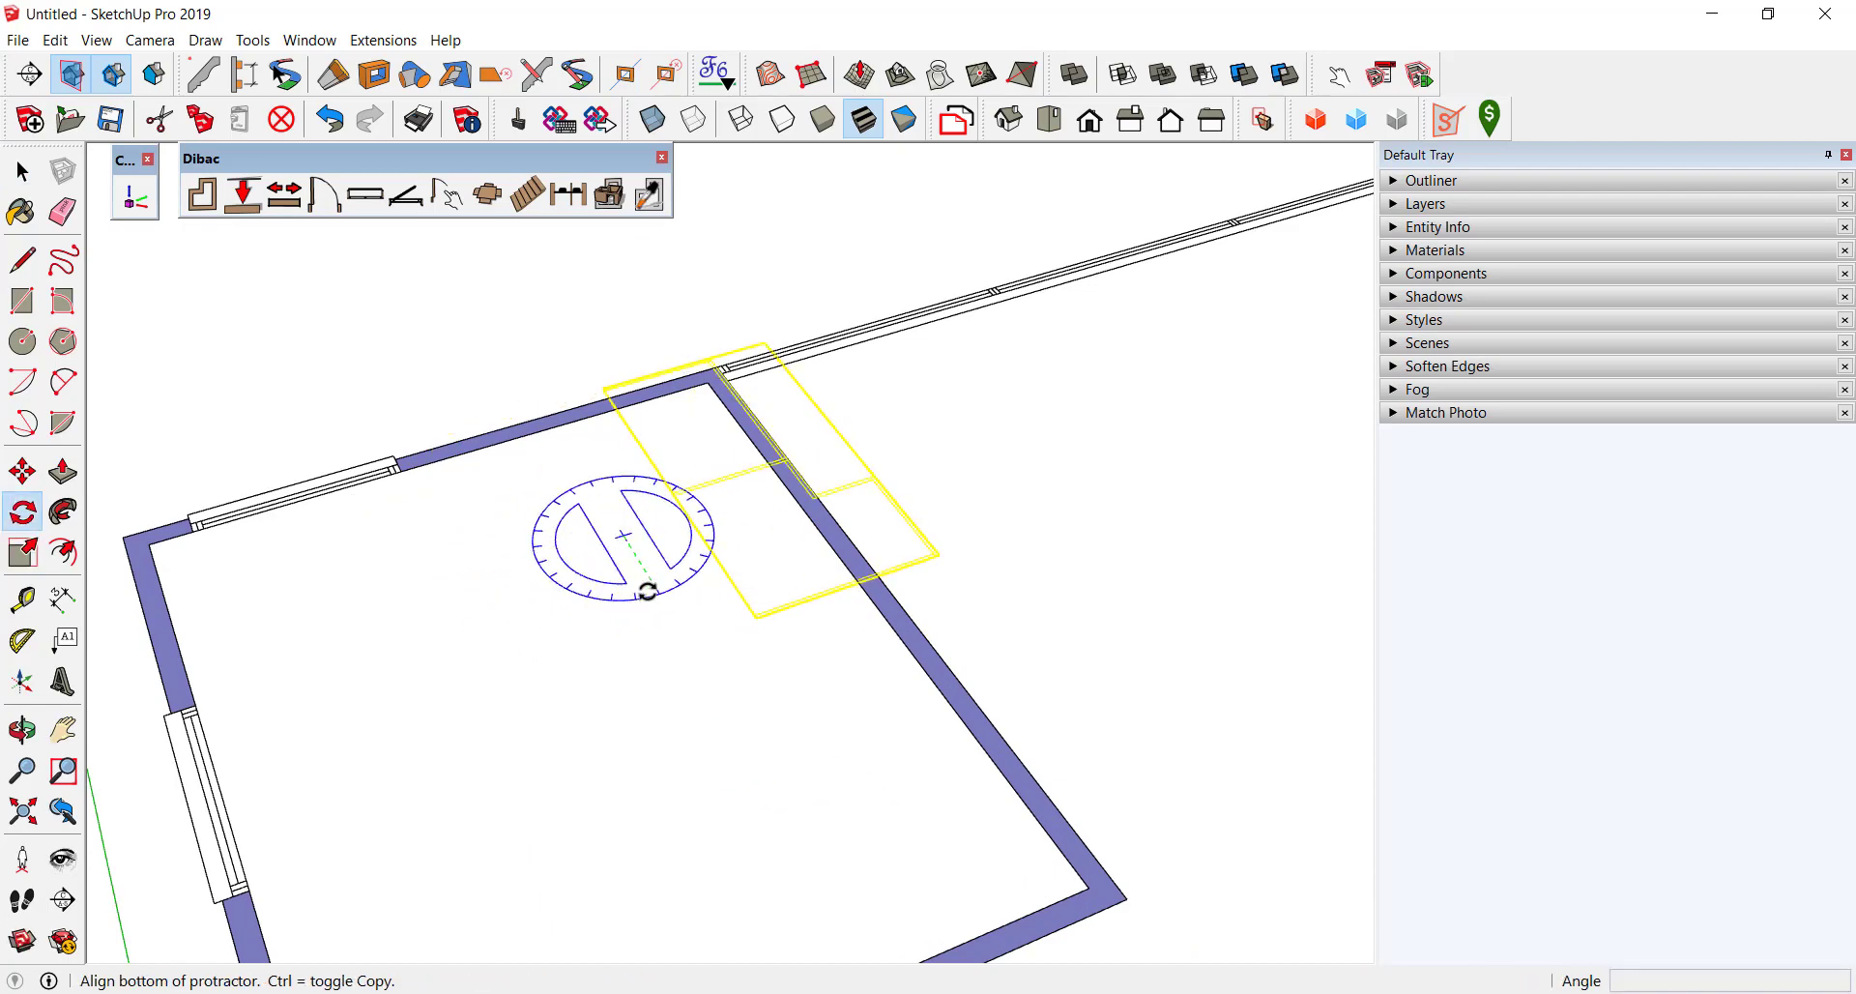
{"action": "left_click", "coordinate": [600, 522]}
{"action": "left_click", "coordinate": [663, 522]}
{"action": "left_click", "coordinate": [613, 514]}
{"action": "key", "text": "m"}
{"action": "scroll", "coordinate": [518, 461], "scroll_direction": "up", "scroll_amount": 3}
{"action": "left_click", "coordinate": [518, 461]}
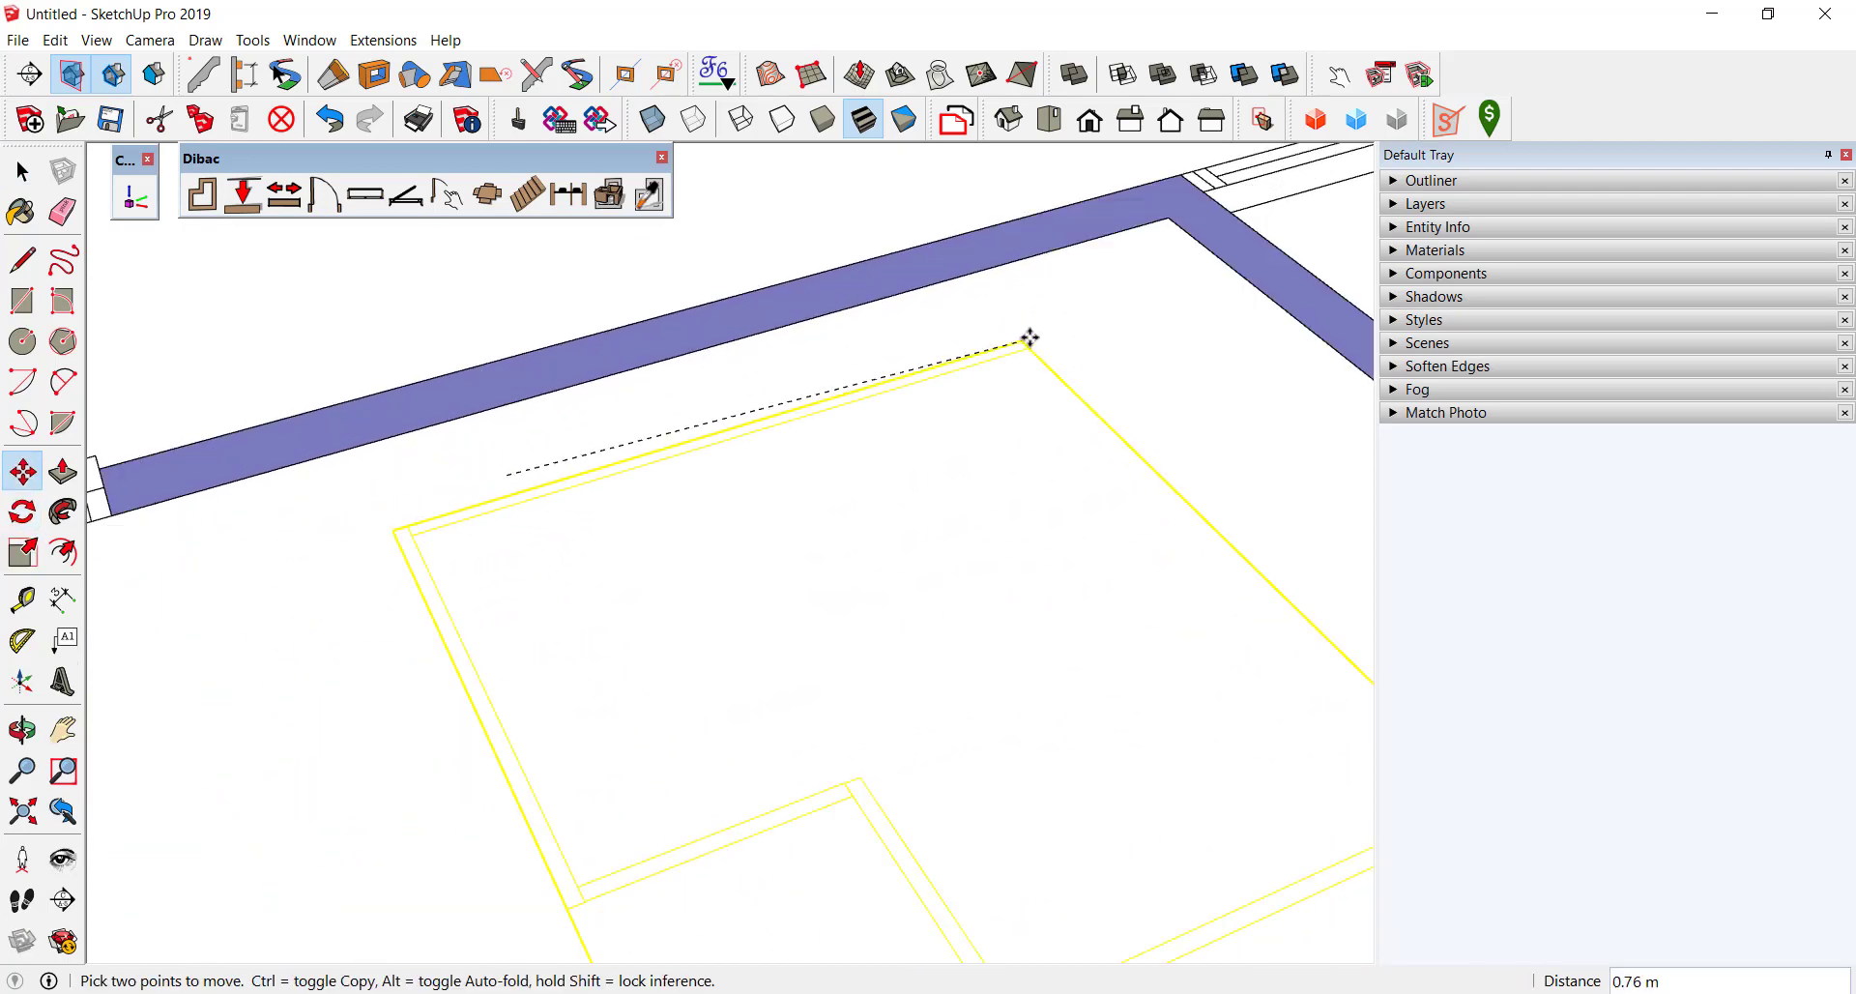
{"action": "left_click", "coordinate": [1112, 251]}
{"action": "key", "text": "space"}
{"action": "scroll", "coordinate": [886, 335], "scroll_direction": "down", "scroll_amount": 3}
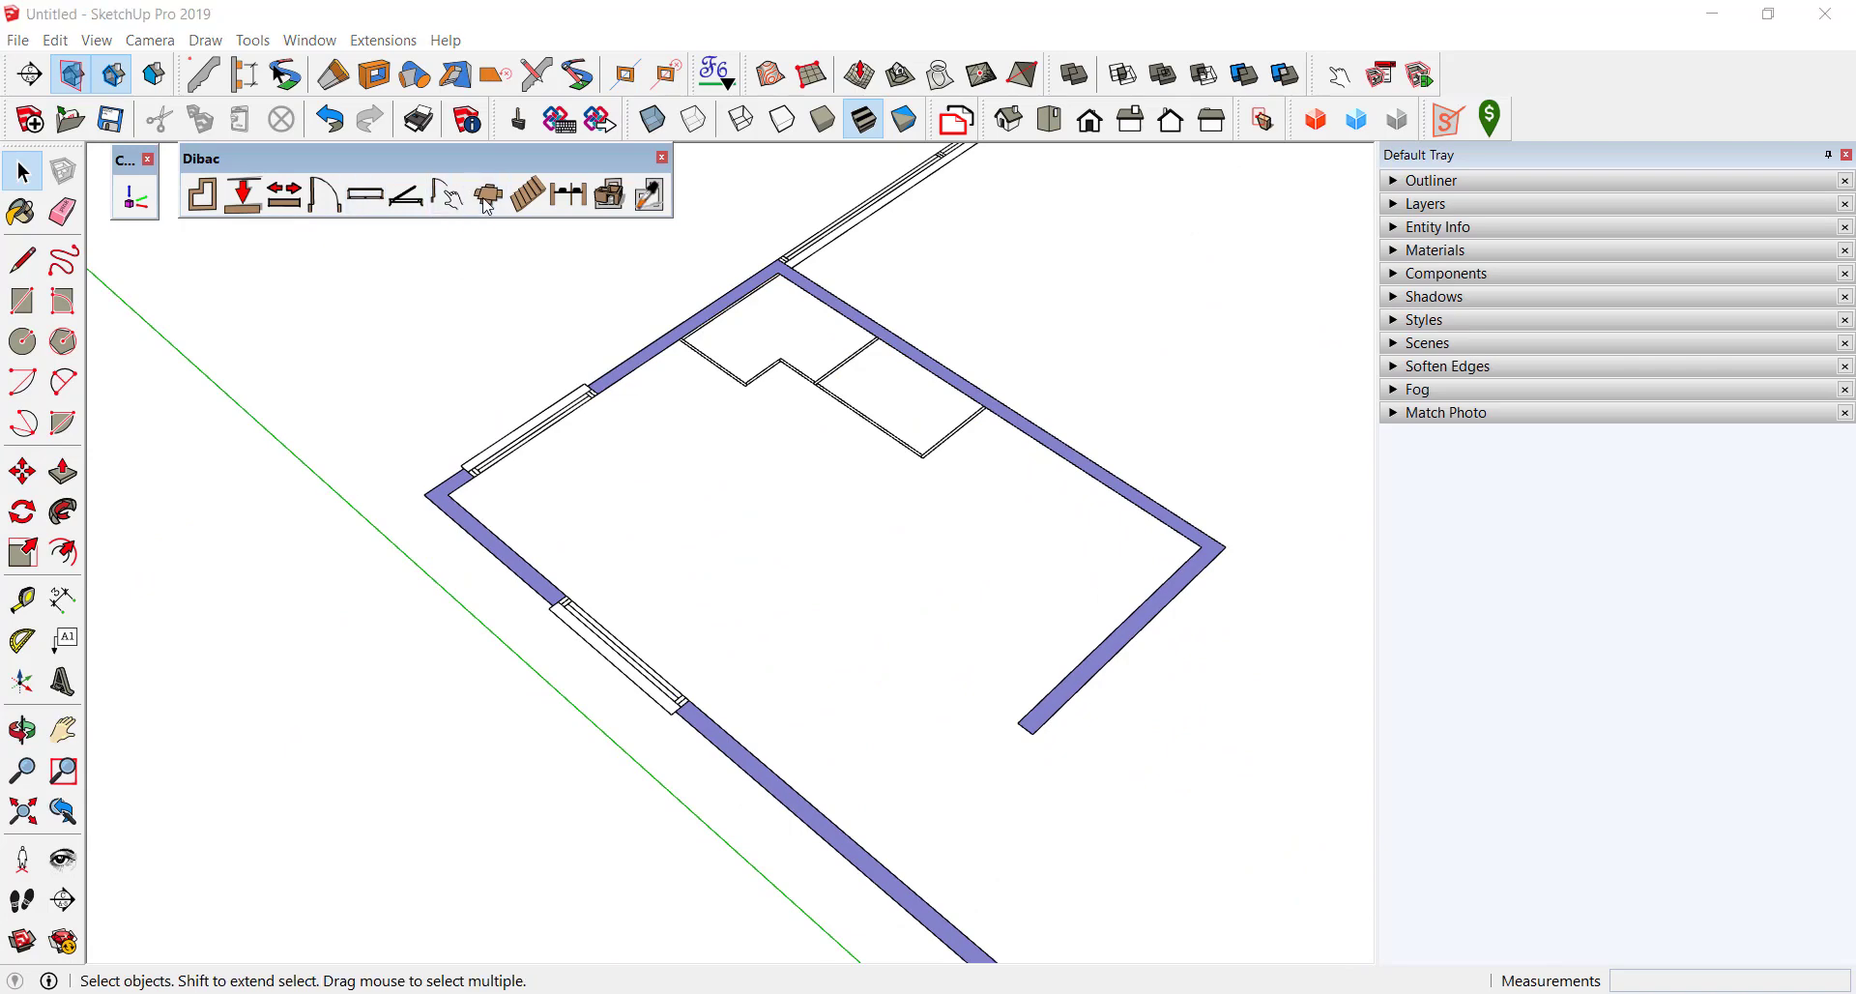
Insert the Dibac Kitchen Counter and rotate it to run along the wall.
{"action": "left_click", "coordinate": [447, 194]}
{"action": "double_click", "coordinate": [715, 232]}
{"action": "left_click", "coordinate": [865, 493]}
{"action": "key", "text": "q"}
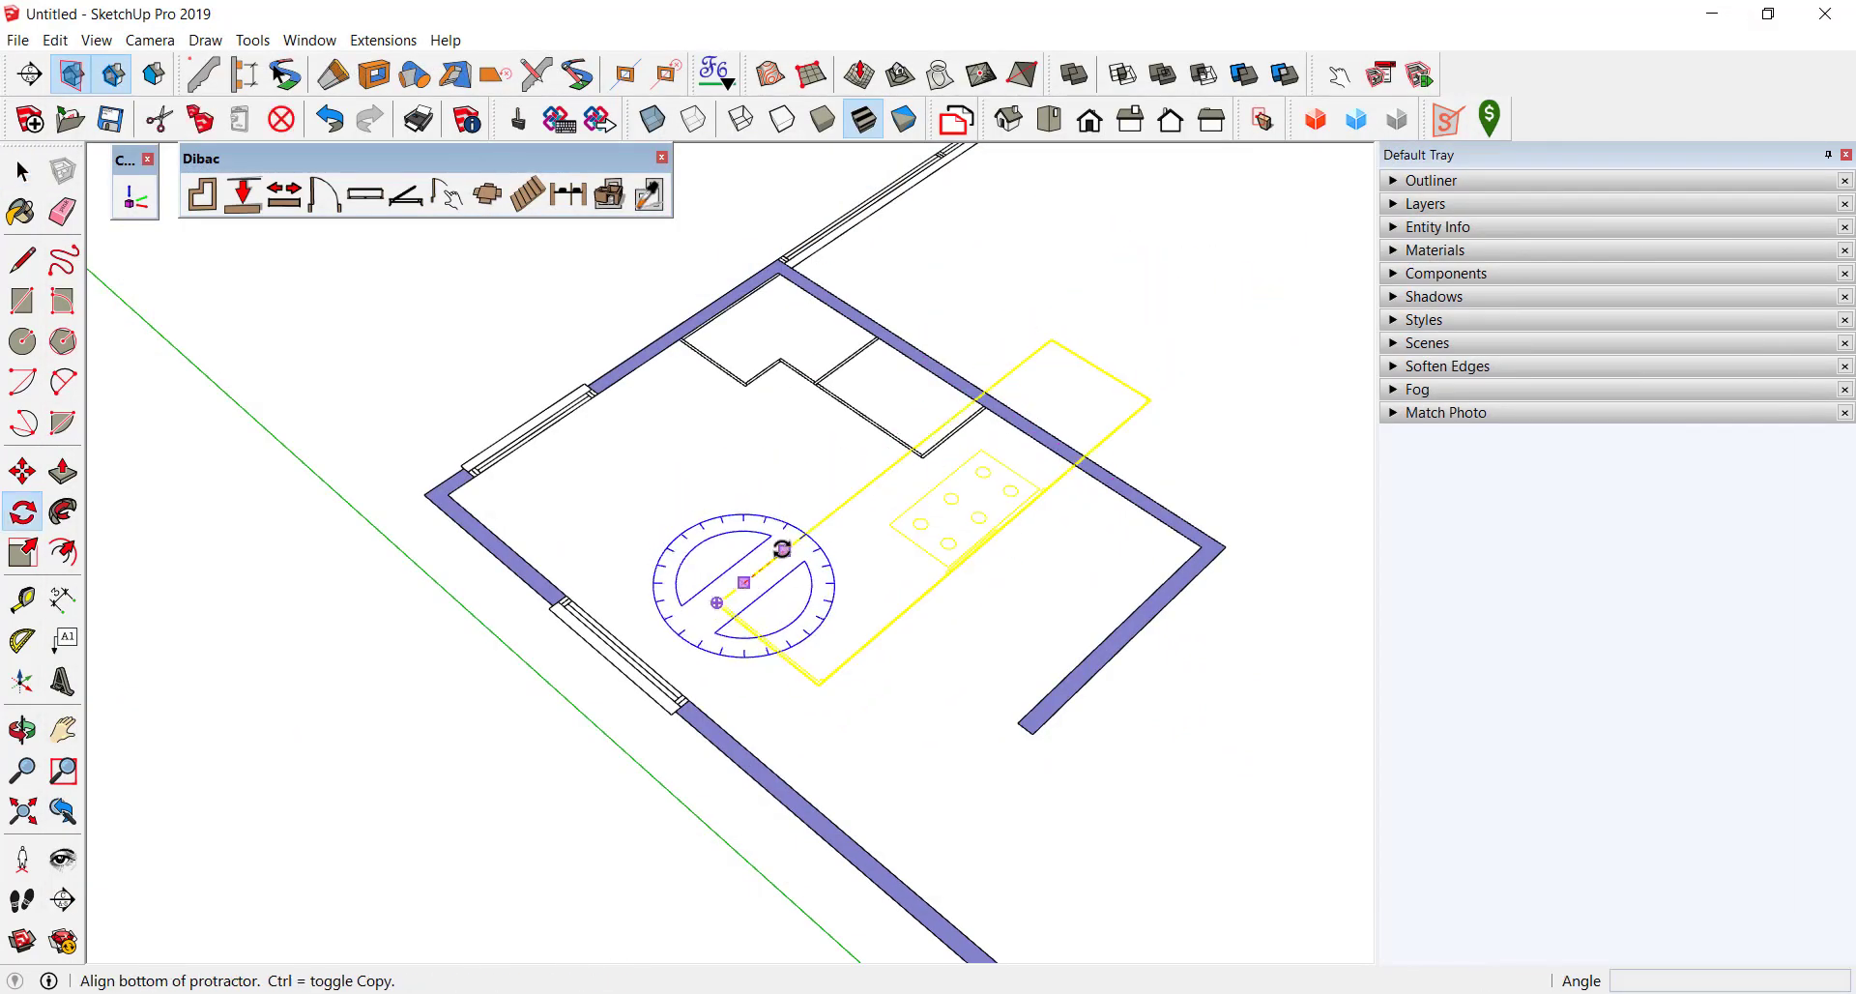
{"action": "left_click", "coordinate": [730, 570]}
{"action": "left_click", "coordinate": [677, 599]}
{"action": "scroll", "coordinate": [560, 608], "scroll_direction": "up", "scroll_amount": 3}
Move the kitchen counter against the left wall.
{"action": "key", "text": "m"}
{"action": "left_click", "coordinate": [618, 613]}
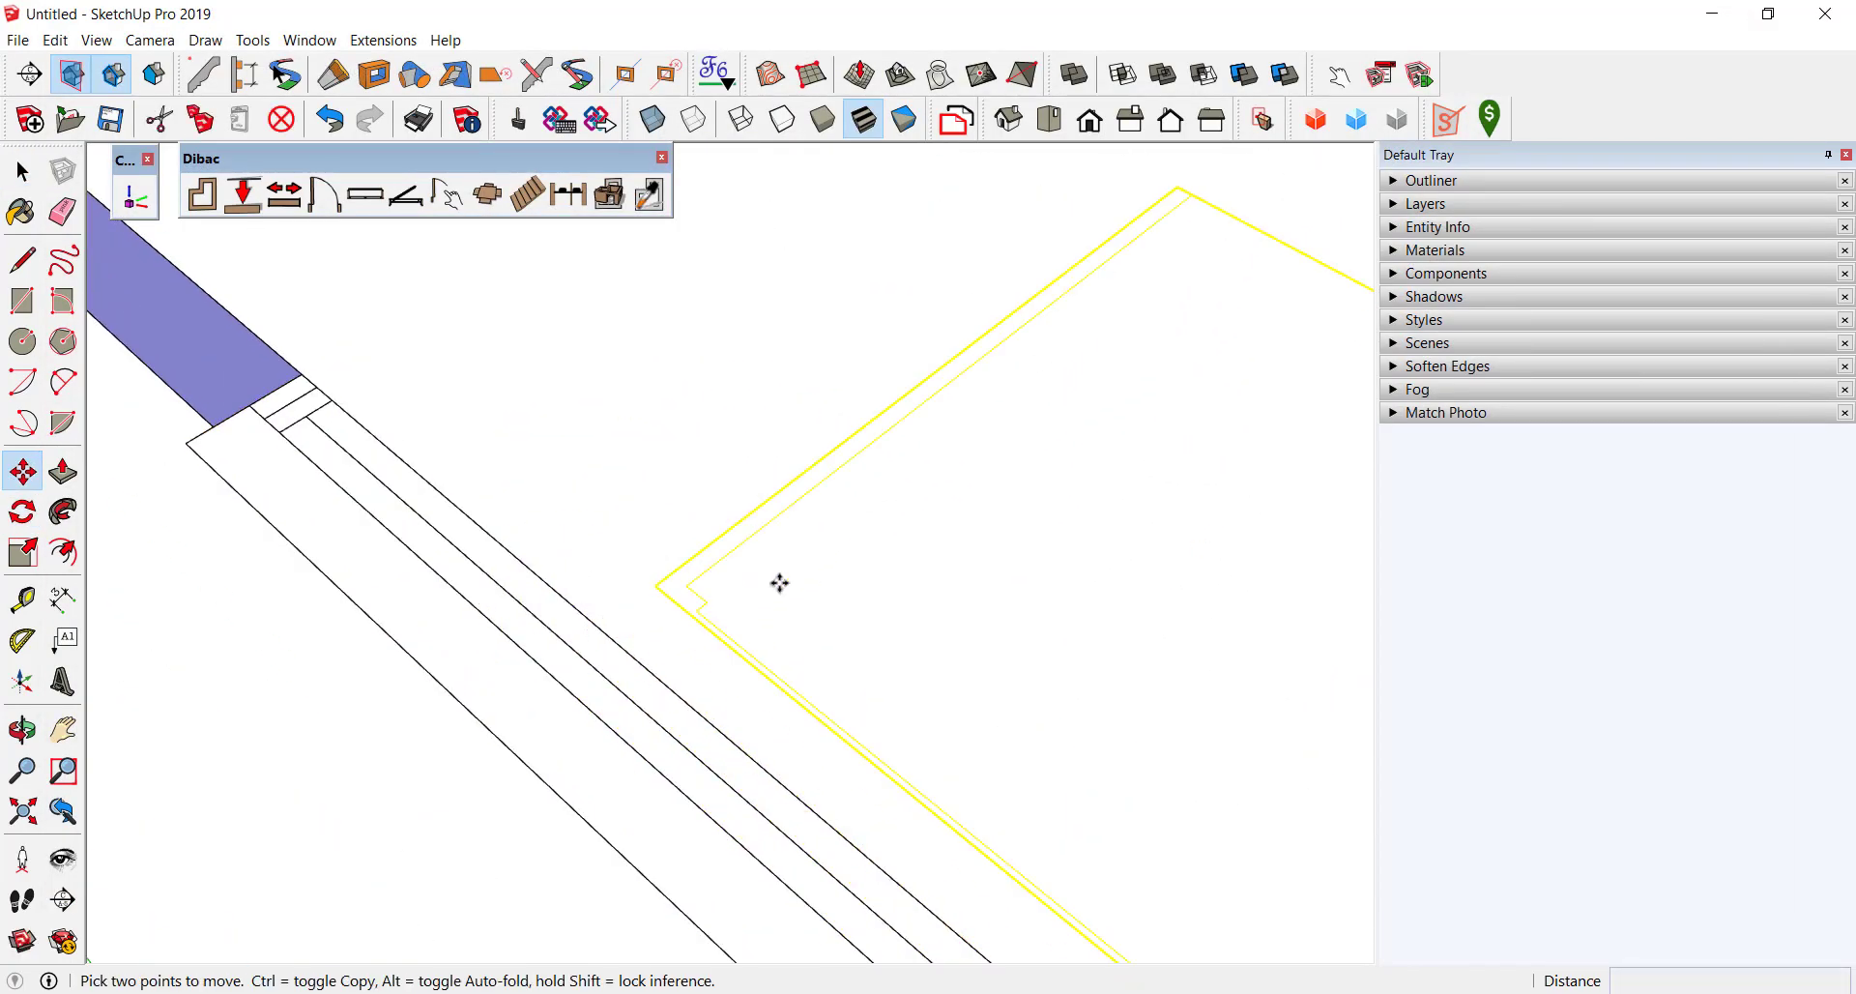
{"action": "scroll", "coordinate": [779, 580], "scroll_direction": "down", "scroll_amount": 3}
{"action": "left_click", "coordinate": [357, 314]}
{"action": "key", "text": "space"}
{"action": "scroll", "coordinate": [630, 626], "scroll_direction": "down", "scroll_amount": 2}
{"action": "middle_click_drag", "start_coordinate": [630, 627], "coordinate": [536, 596]}
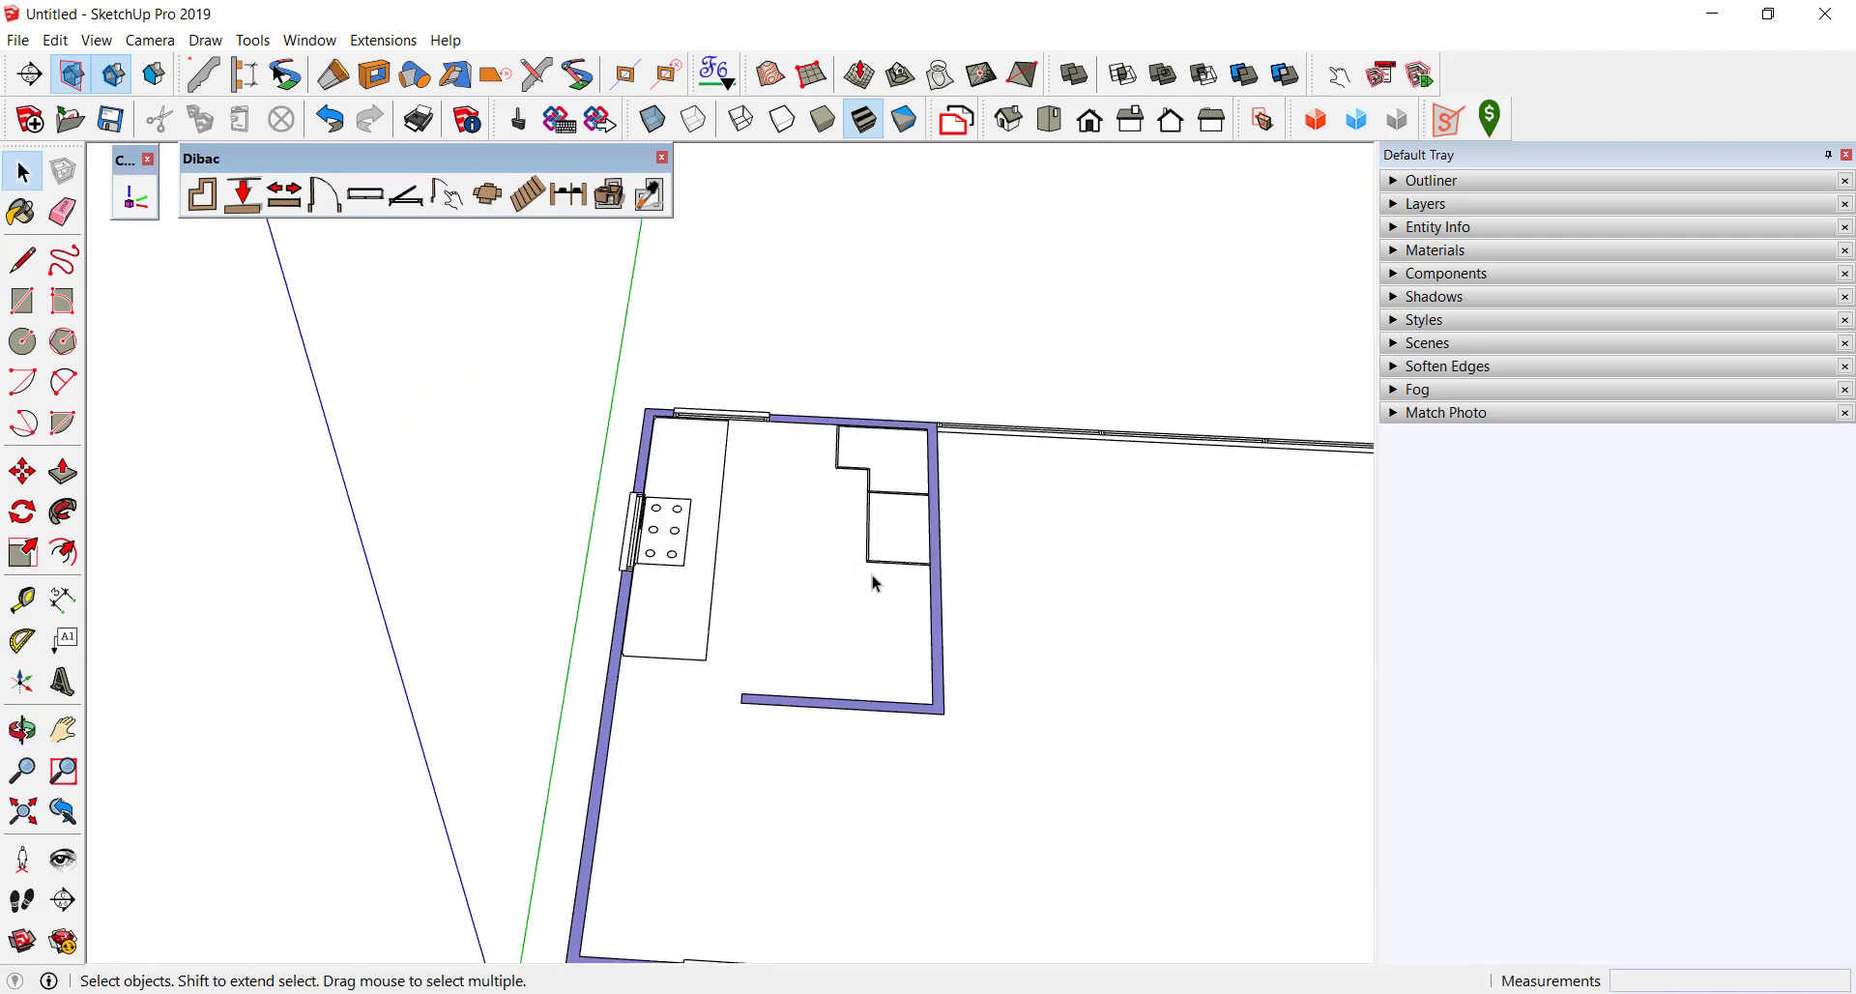
Shift the short interior wall segment to the left.
{"action": "key", "text": "m"}
{"action": "left_click", "coordinate": [559, 826]}
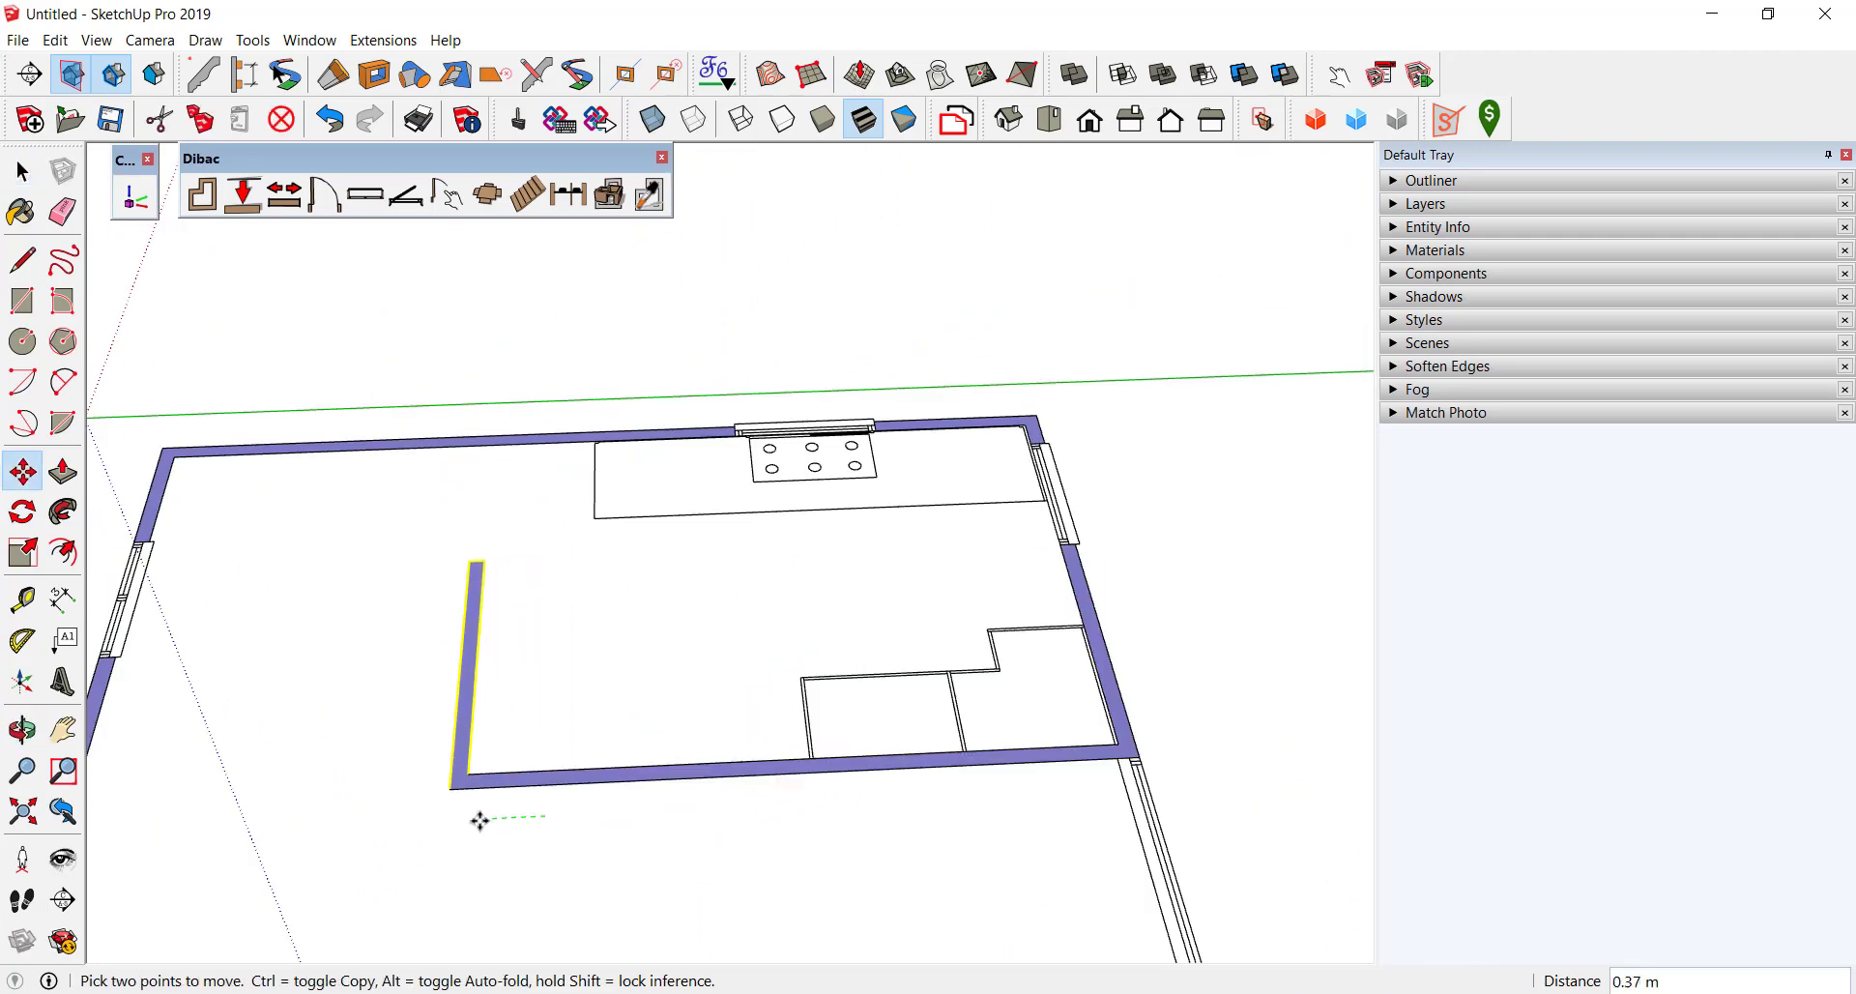
{"action": "left_click", "coordinate": [427, 816]}
{"action": "middle_click_drag", "start_coordinate": [426, 816], "coordinate": [754, 675]}
{"action": "key", "text": "space"}
Insert Dibac_Cabinet-001 in the kitchen and turn it about 90 degrees.
{"action": "left_click", "coordinate": [493, 195]}
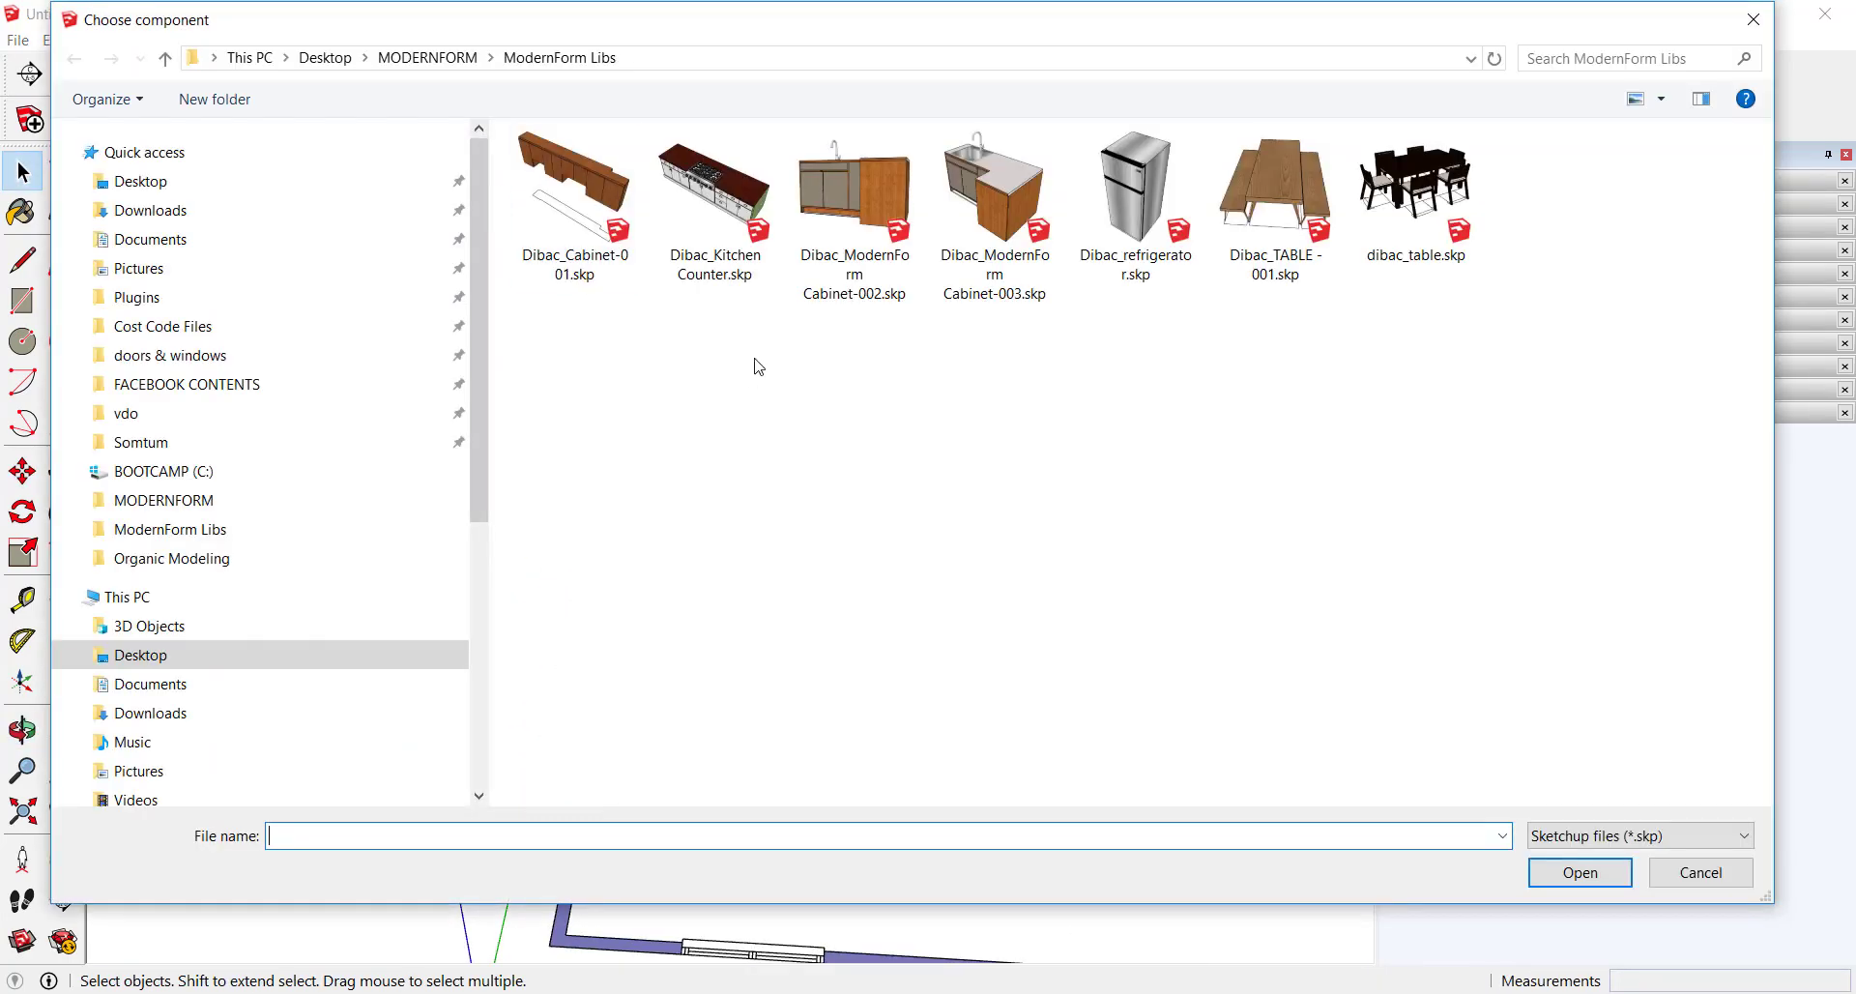
{"action": "double_click", "coordinate": [575, 193]}
{"action": "middle_click_drag", "start_coordinate": [845, 434], "coordinate": [770, 553]}
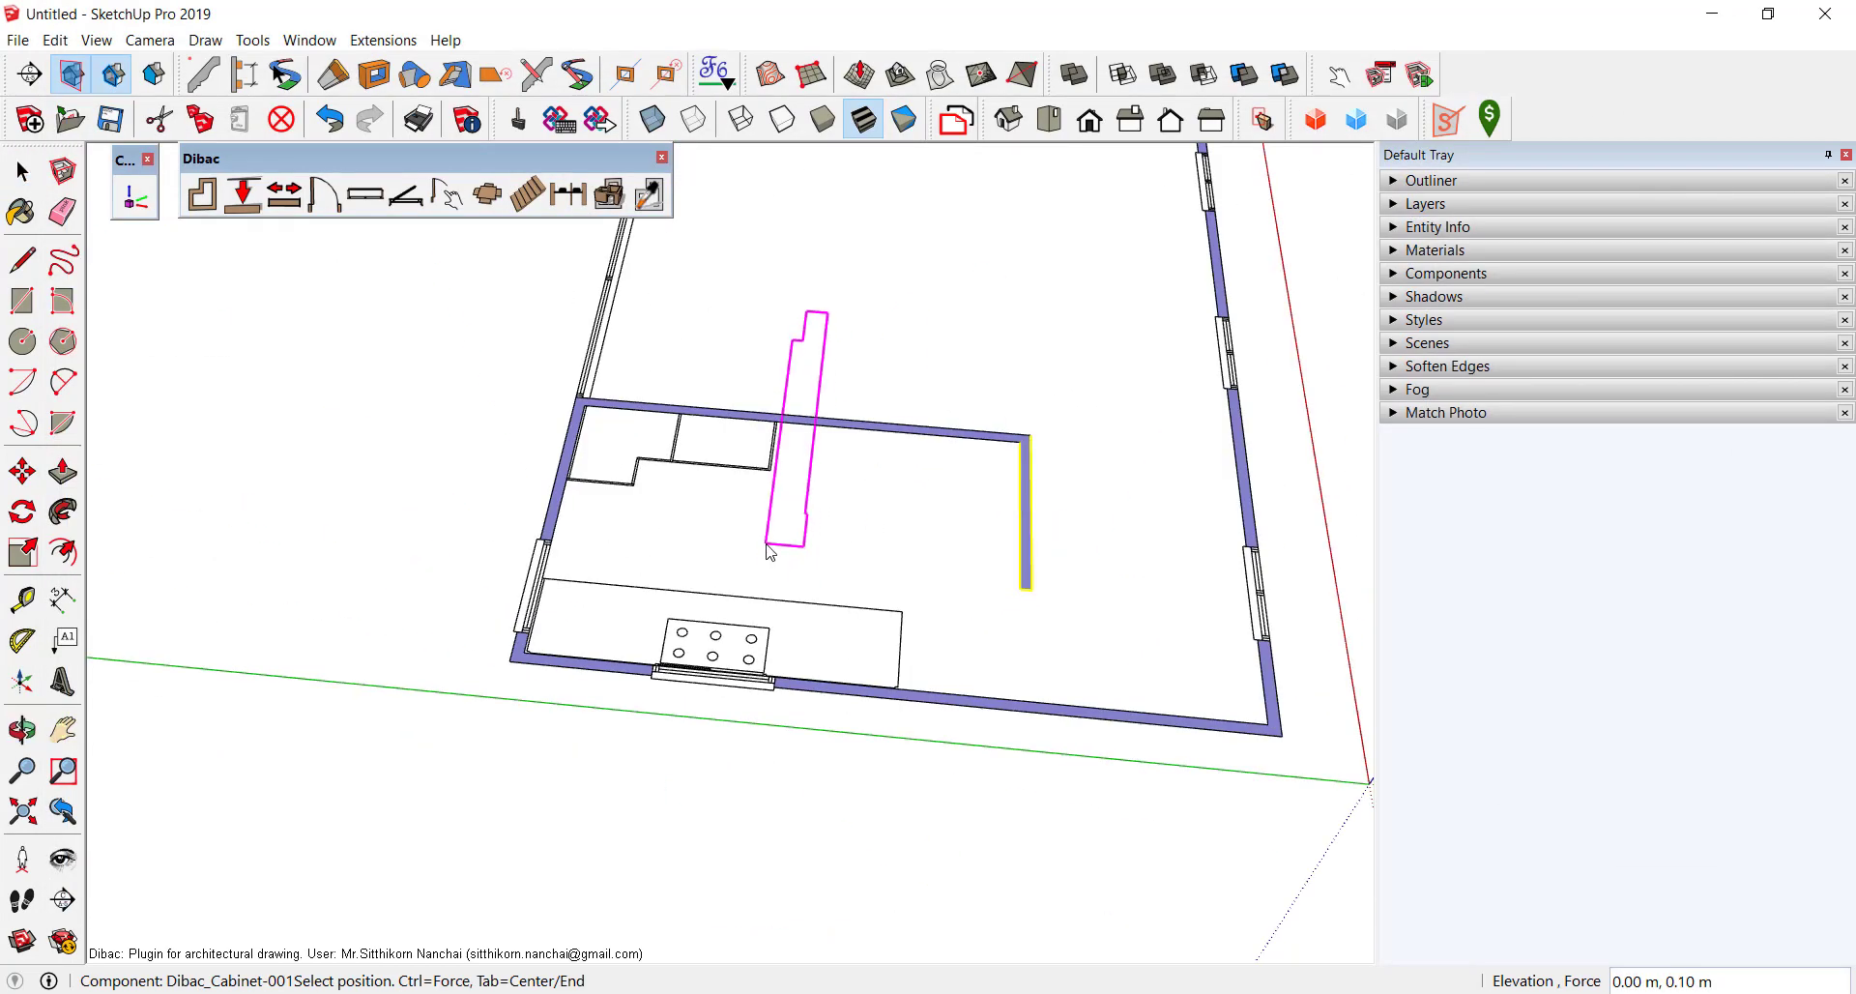
{"action": "left_click", "coordinate": [795, 551]}
{"action": "key", "text": "q"}
{"action": "scroll", "coordinate": [796, 561], "scroll_direction": "up", "scroll_amount": 3}
{"action": "left_click", "coordinate": [796, 572]}
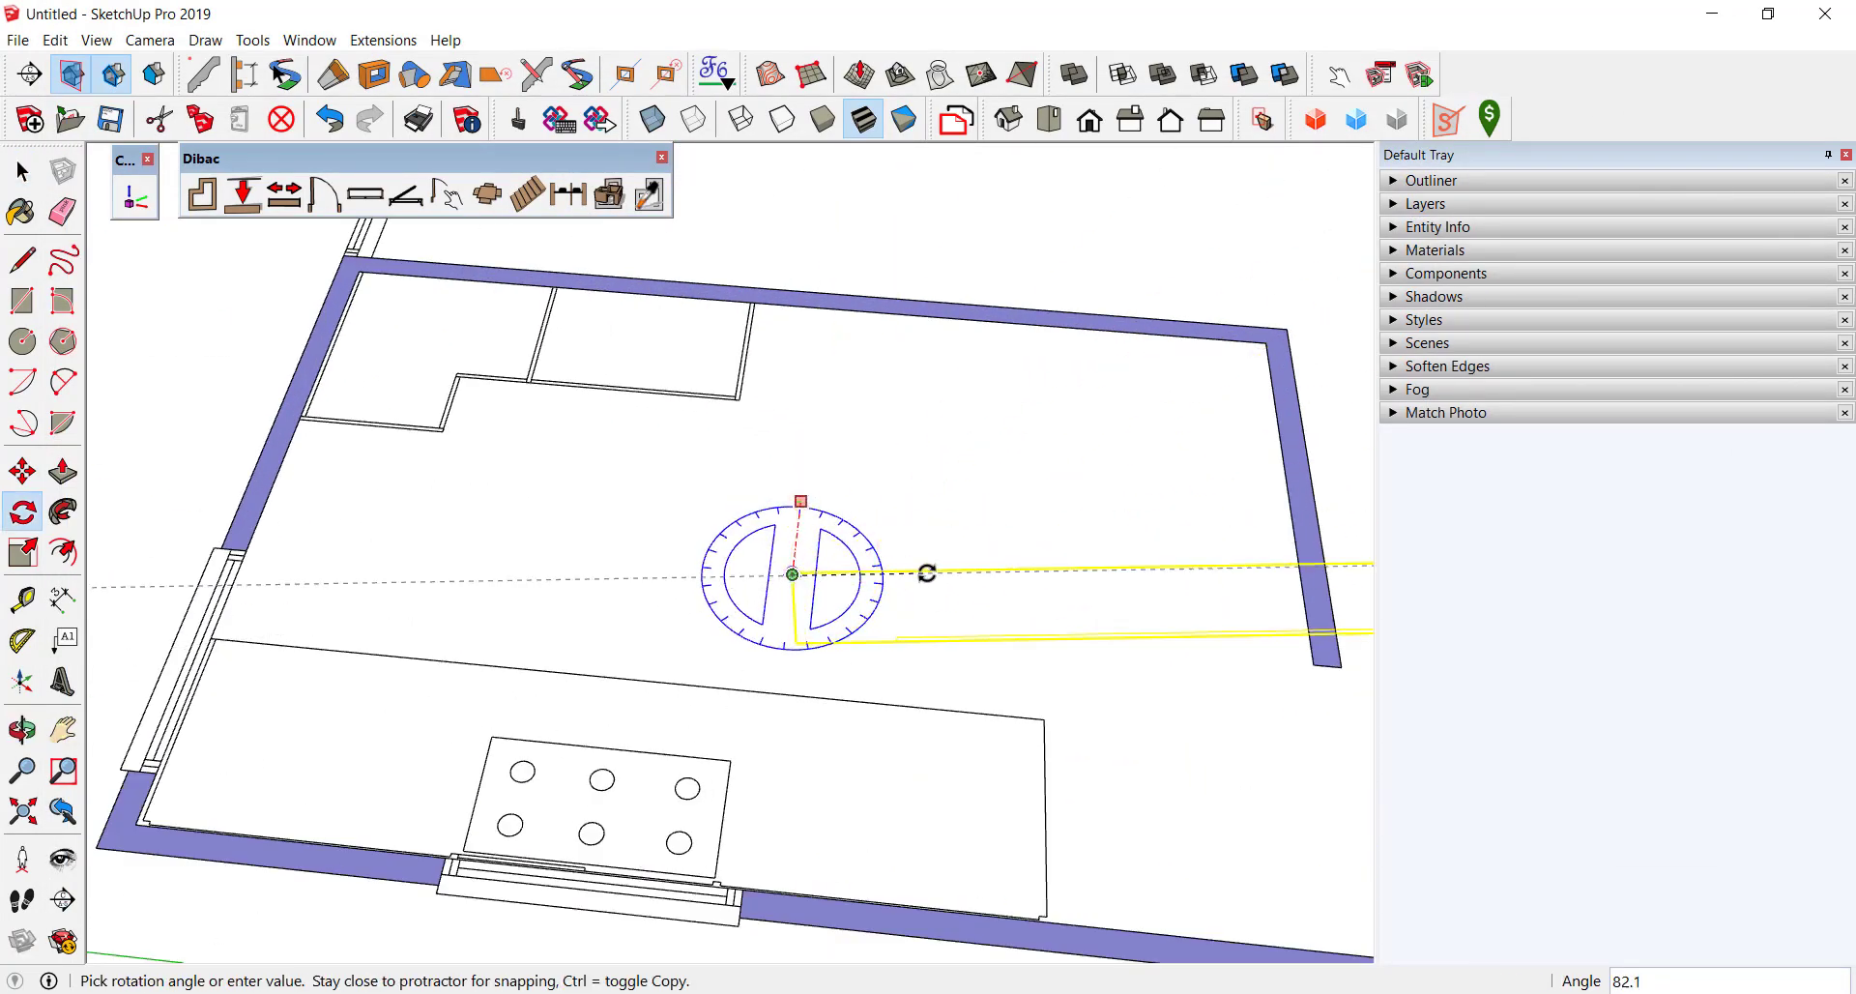
{"action": "left_click", "coordinate": [928, 571]}
{"action": "scroll", "coordinate": [821, 549], "scroll_direction": "up", "scroll_amount": 3}
Move the cabinet into the wall corner.
{"action": "key", "text": "m"}
{"action": "left_click", "coordinate": [721, 609]}
{"action": "scroll", "coordinate": [642, 402], "scroll_direction": "down", "scroll_amount": 5}
{"action": "scroll", "coordinate": [476, 298], "scroll_direction": "up", "scroll_amount": 5}
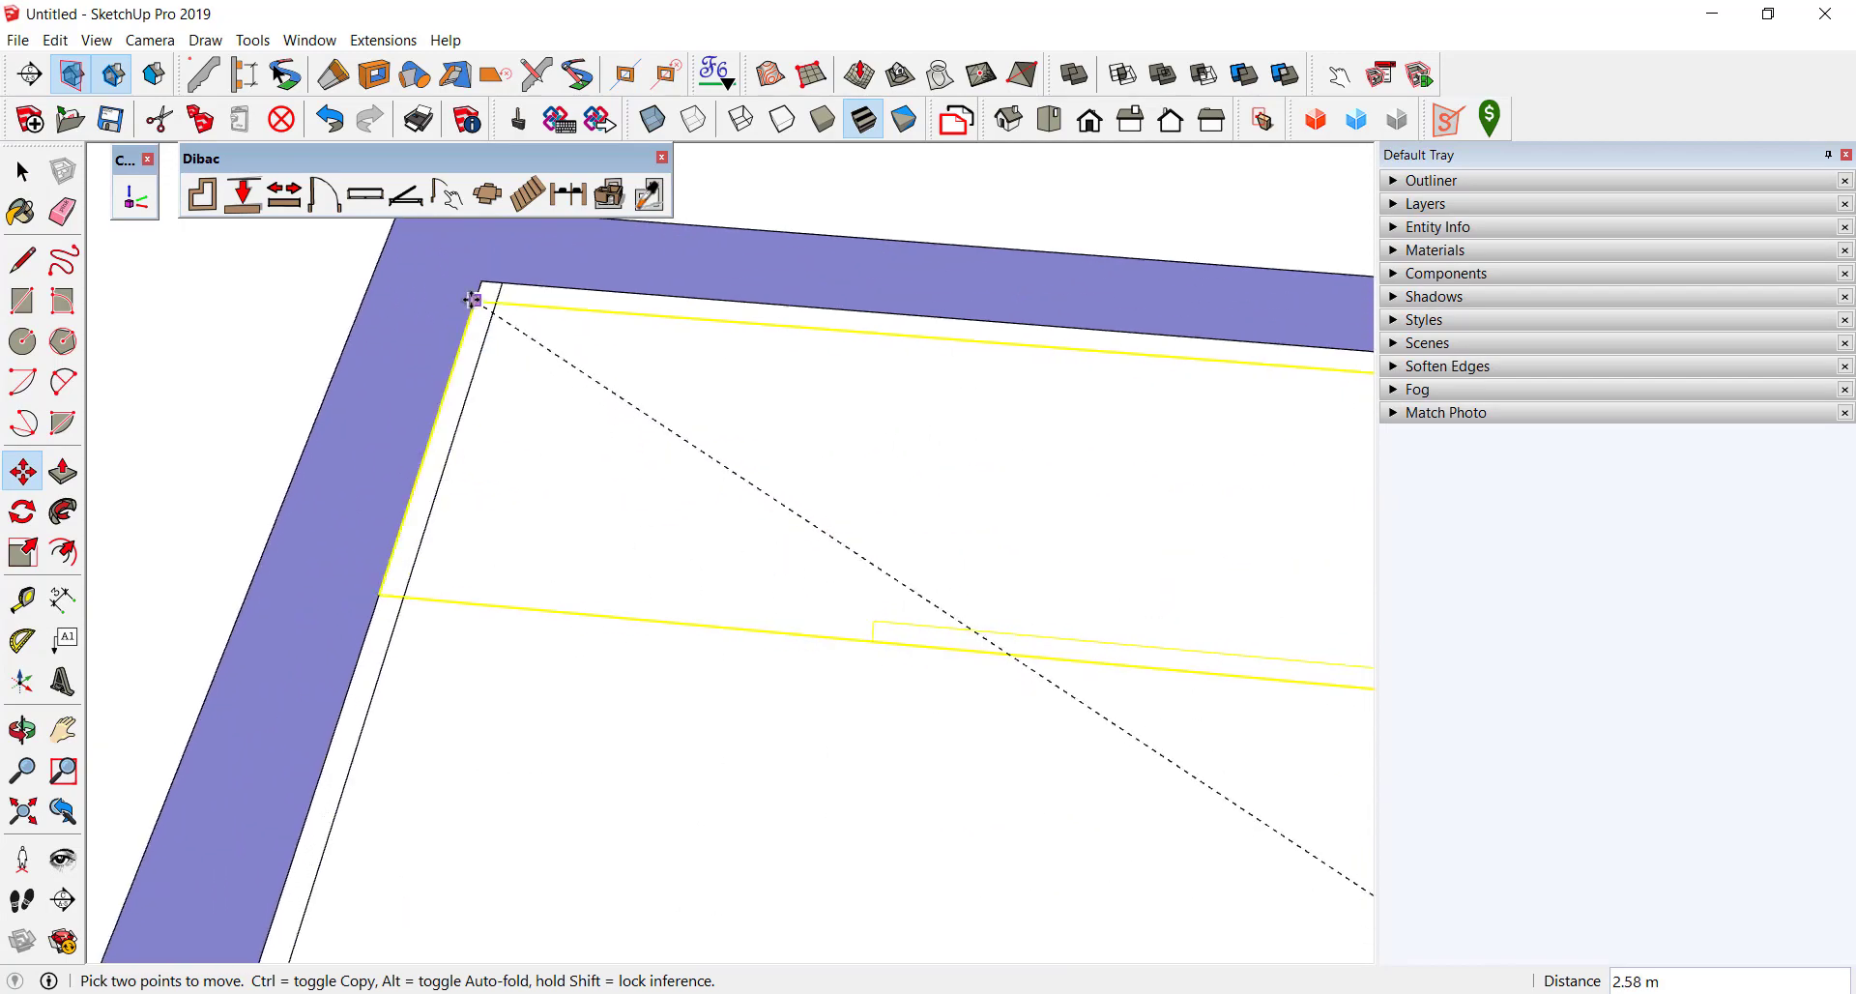
{"action": "left_click", "coordinate": [489, 319]}
{"action": "key", "text": "space"}
{"action": "scroll", "coordinate": [474, 347], "scroll_direction": "down", "scroll_amount": 5}
{"action": "mouse_move", "coordinate": [878, 496]}
{"action": "middle_mouse_down"}
{"action": "mouse_move", "coordinate": [982, 431]}
{"action": "mouse_move", "coordinate": [869, 484]}
{"action": "middle_mouse_up"}
Insert the refrigerator component in the kitchen and turn it 90 degrees.
{"action": "left_click", "coordinate": [499, 201]}
{"action": "double_click", "coordinate": [1134, 193]}
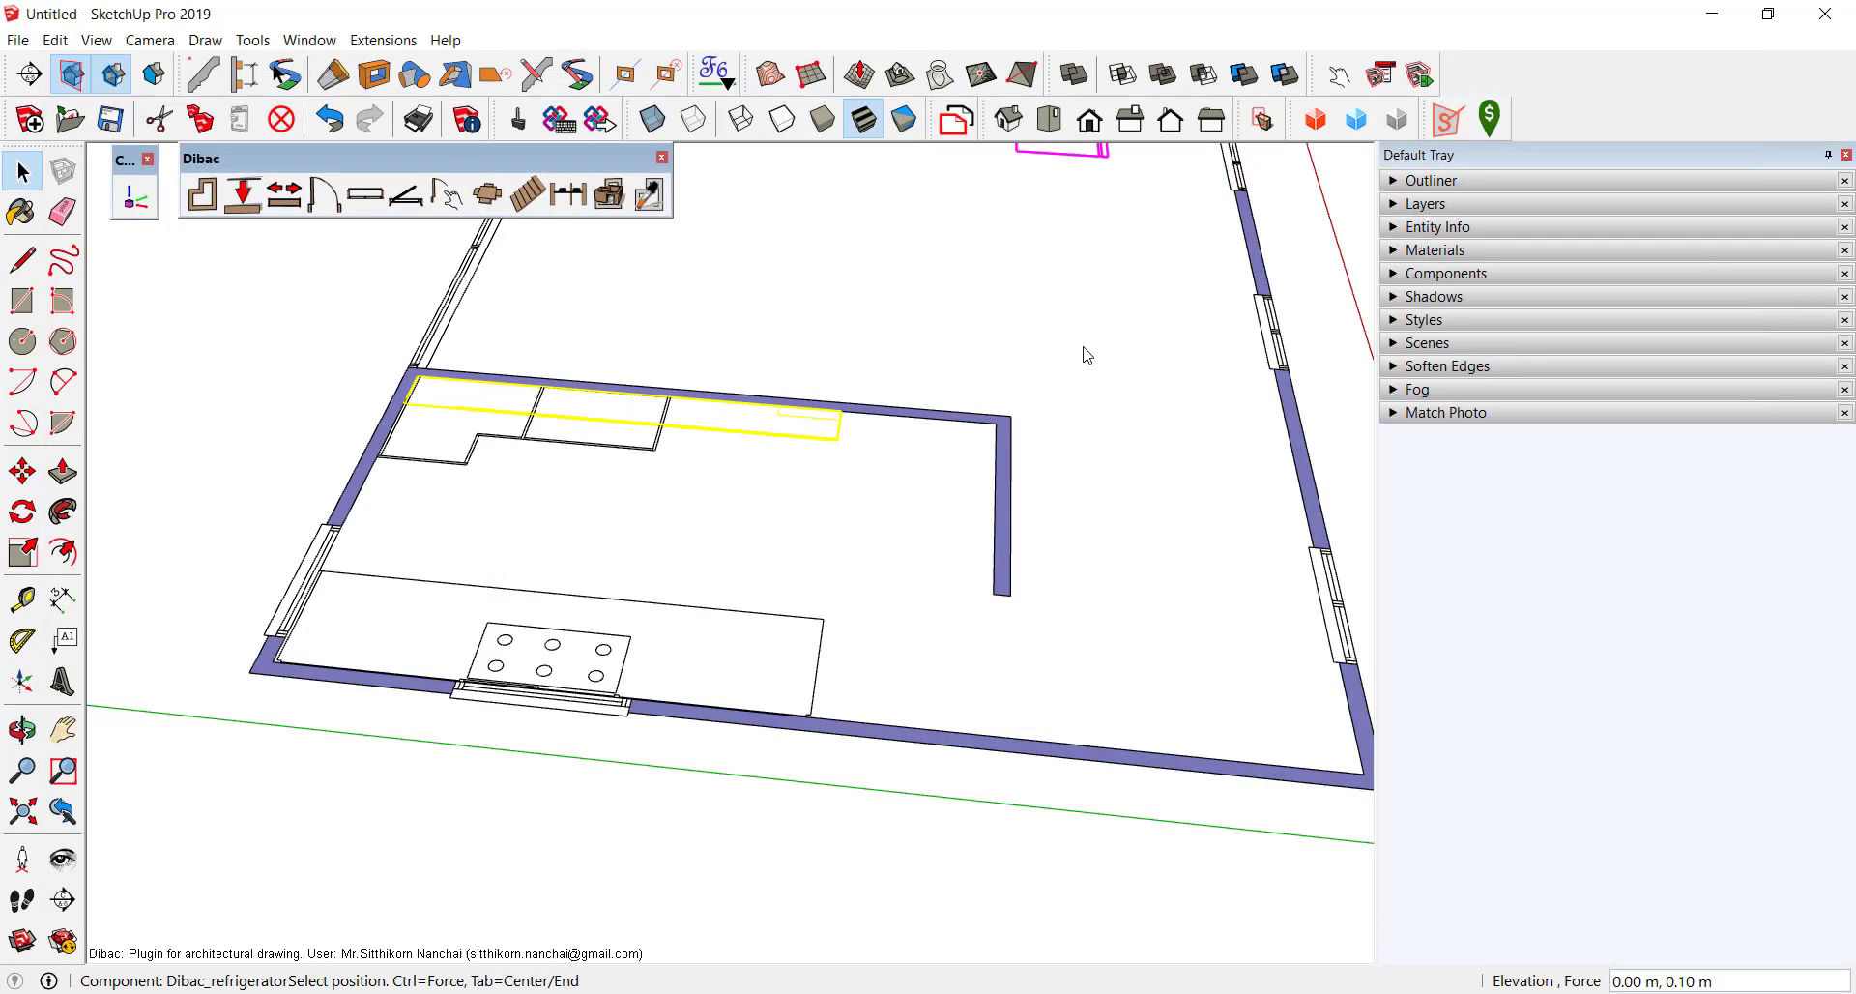
{"action": "scroll", "coordinate": [966, 474], "scroll_direction": "up", "scroll_amount": 3}
{"action": "left_click", "coordinate": [931, 837]}
{"action": "key", "text": "q"}
{"action": "left_click", "coordinate": [680, 518]}
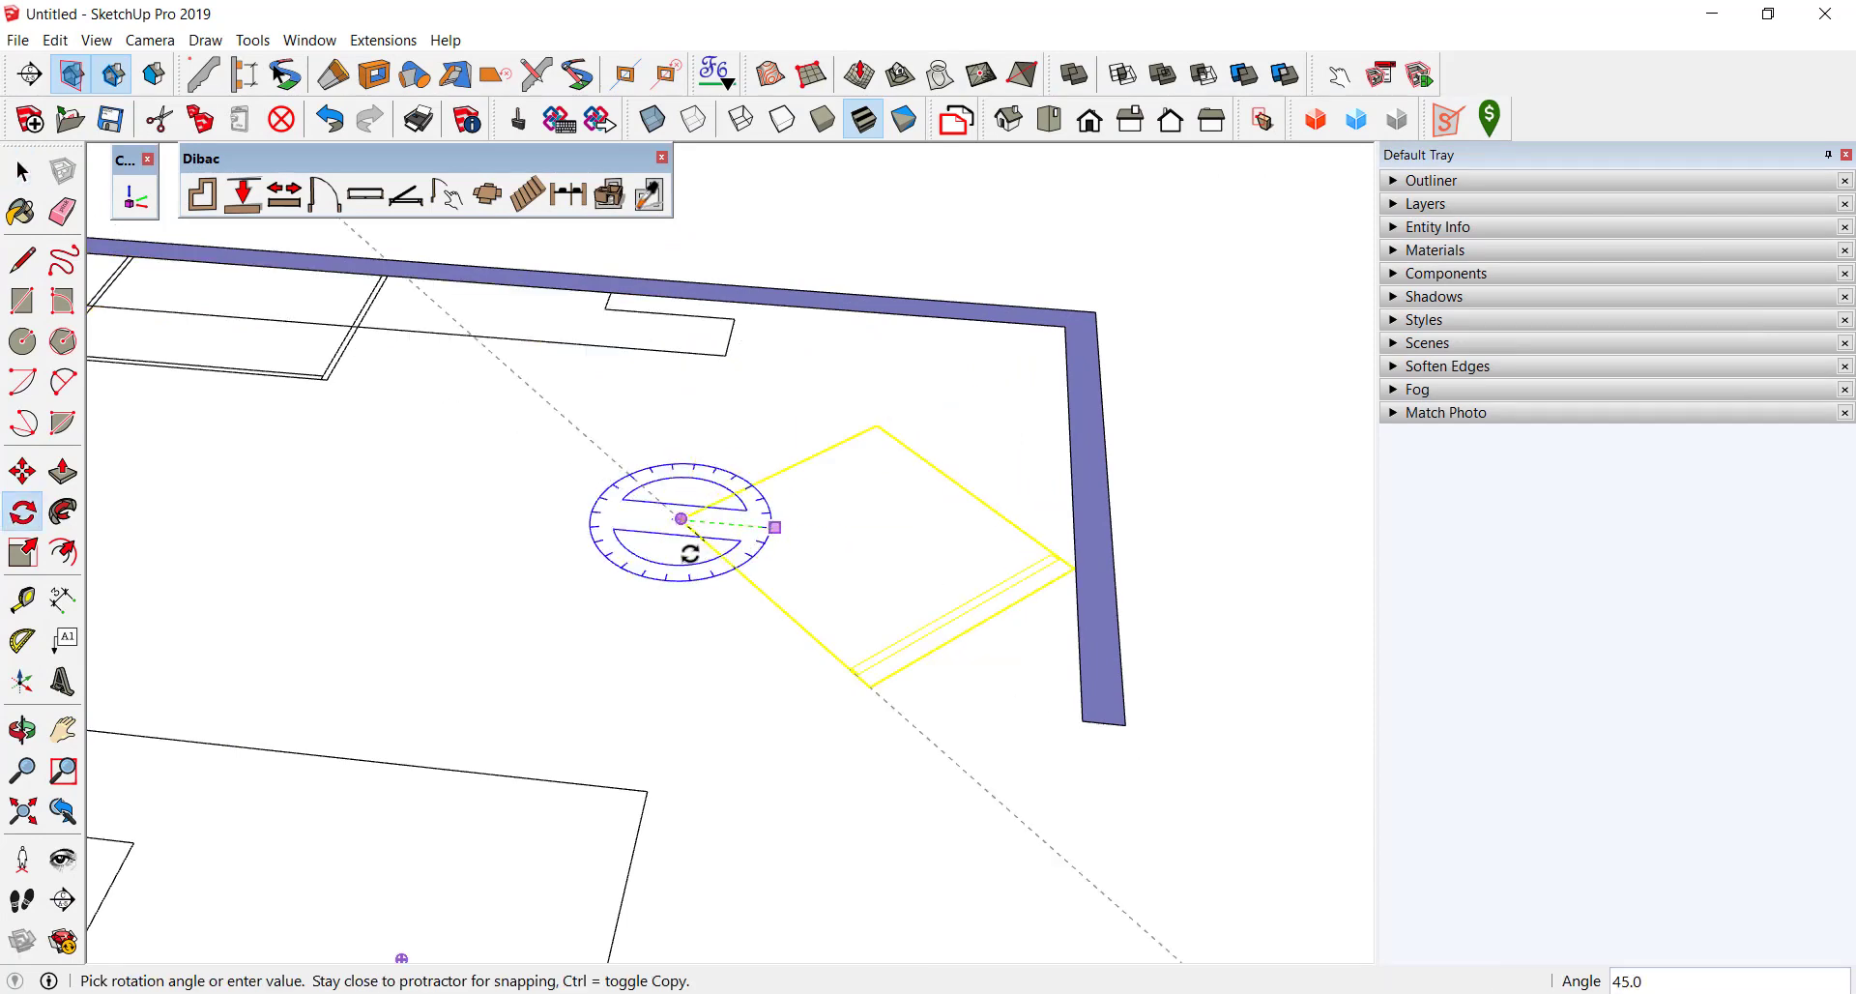
{"action": "left_click", "coordinate": [863, 538]}
{"action": "scroll", "coordinate": [869, 517], "scroll_direction": "up", "scroll_amount": 2}
Snap the refrigerator into the wall corner beside the interior wall.
{"action": "key", "text": "m"}
{"action": "left_click", "coordinate": [972, 550]}
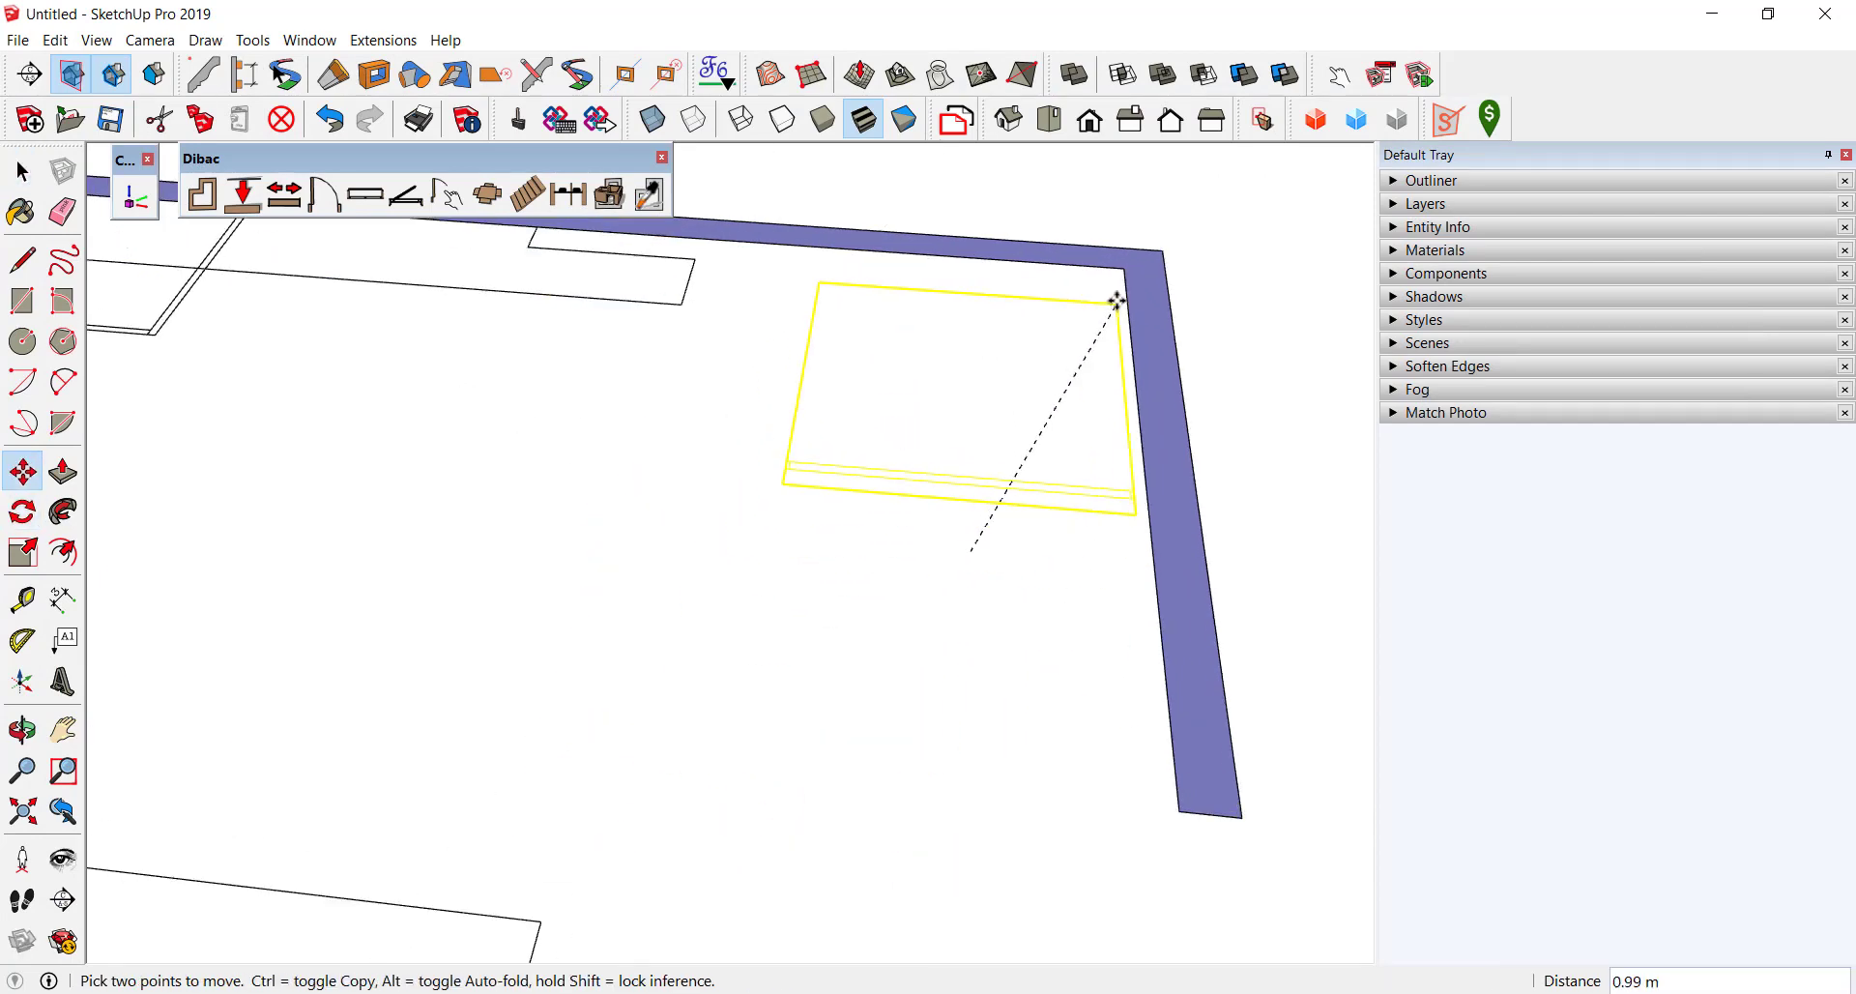
{"action": "left_click", "coordinate": [1118, 295]}
{"action": "scroll", "coordinate": [1119, 295], "scroll_direction": "down", "scroll_amount": 3}
{"action": "middle_click_drag", "start_coordinate": [580, 521], "coordinate": [979, 654]}
{"action": "key", "text": "q"}
{"action": "left_click", "coordinate": [908, 592]}
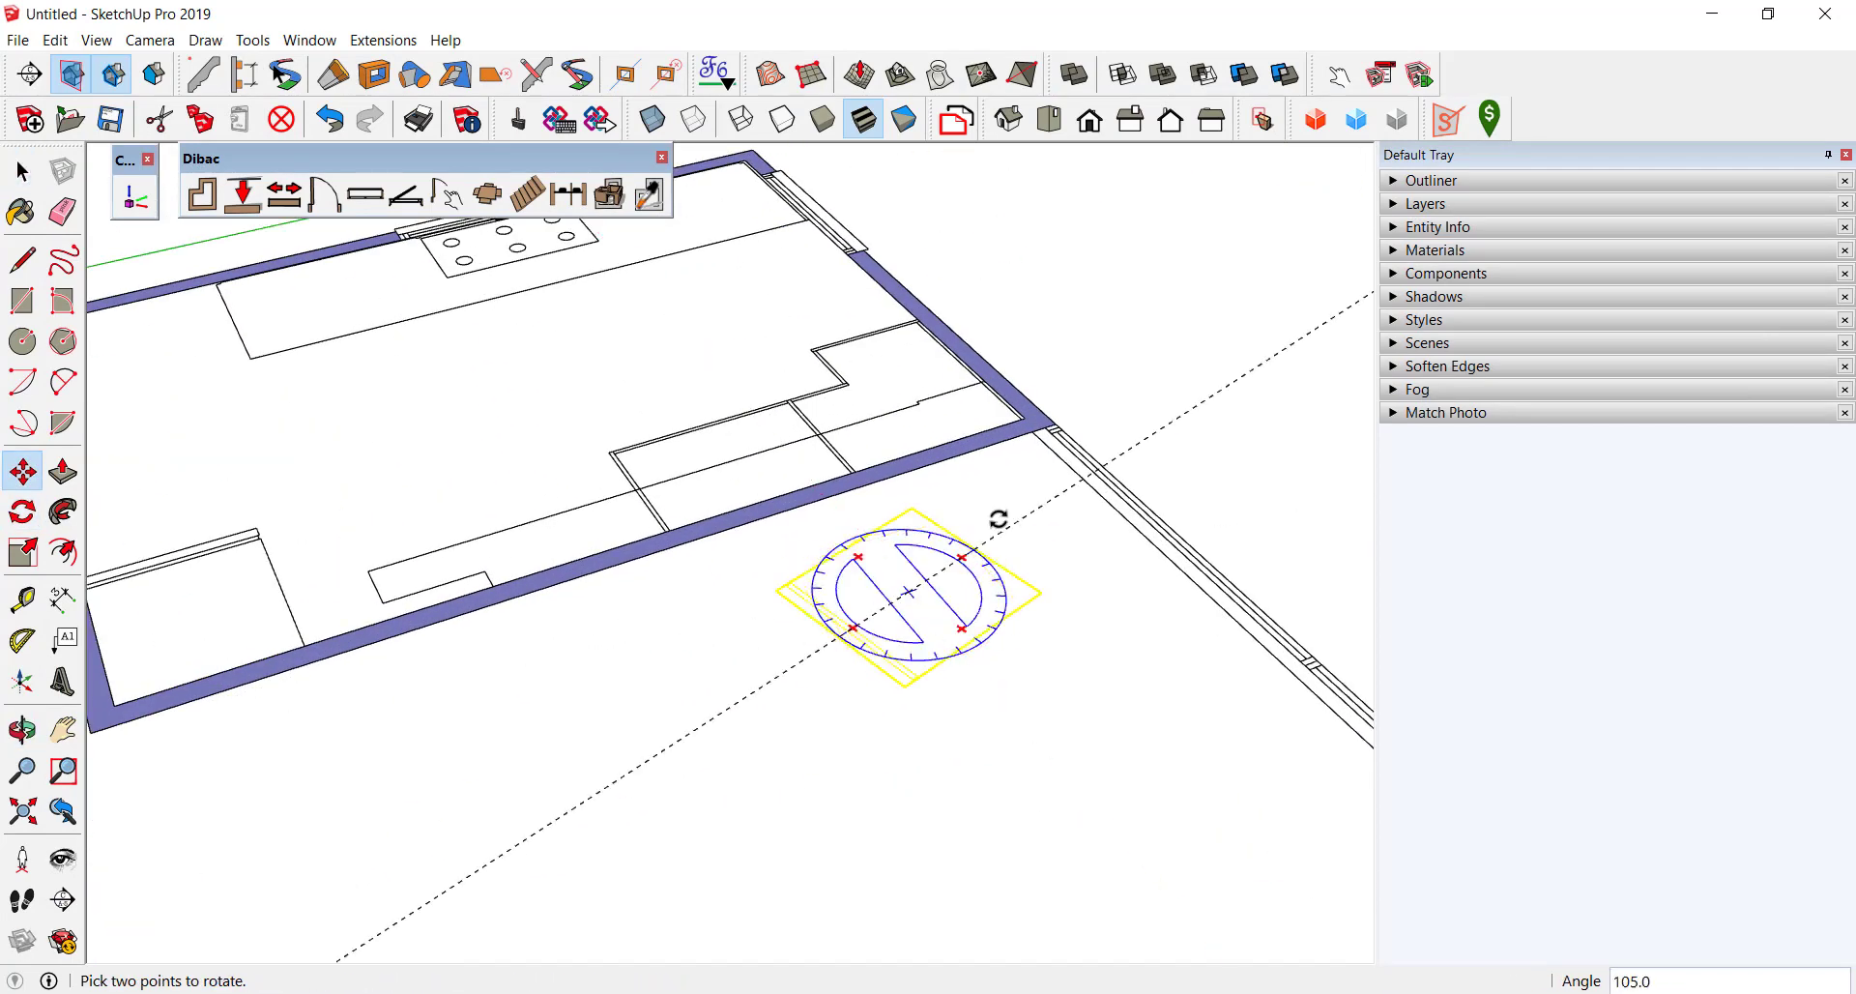
{"action": "key", "text": "m"}
{"action": "scroll", "coordinate": [969, 484], "scroll_direction": "down", "scroll_amount": 3}
{"action": "mouse_move", "coordinate": [970, 484]}
{"action": "middle_mouse_down"}
{"action": "mouse_move", "coordinate": [580, 406]}
{"action": "mouse_move", "coordinate": [493, 205]}
{"action": "middle_mouse_up"}
Place a dibac_table dining set from the Dibac furniture library in the room.
{"action": "left_click", "coordinate": [488, 196]}
{"action": "double_click", "coordinate": [1415, 198]}
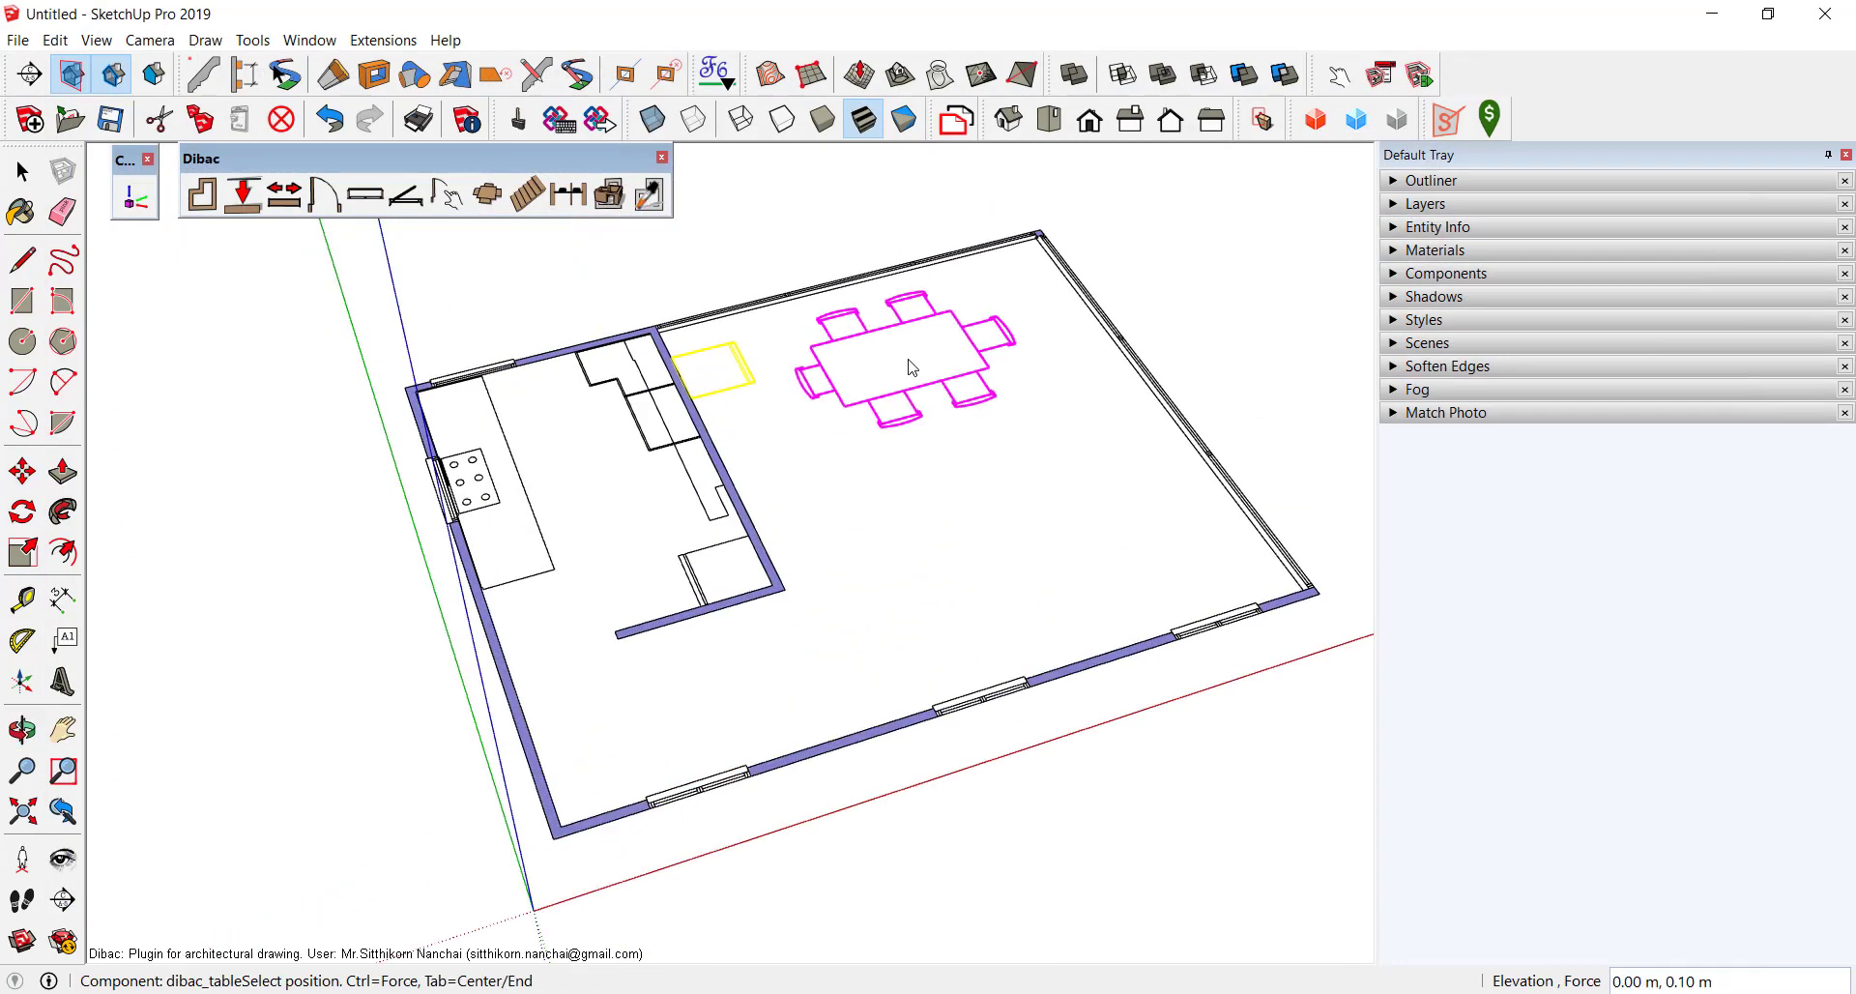
{"action": "left_click", "coordinate": [913, 365]}
{"action": "mouse_move", "coordinate": [1097, 538]}
{"action": "middle_mouse_down"}
{"action": "mouse_move", "coordinate": [1022, 426]}
{"action": "mouse_move", "coordinate": [960, 431]}
{"action": "middle_mouse_up"}
{"action": "key", "text": "Escape"}
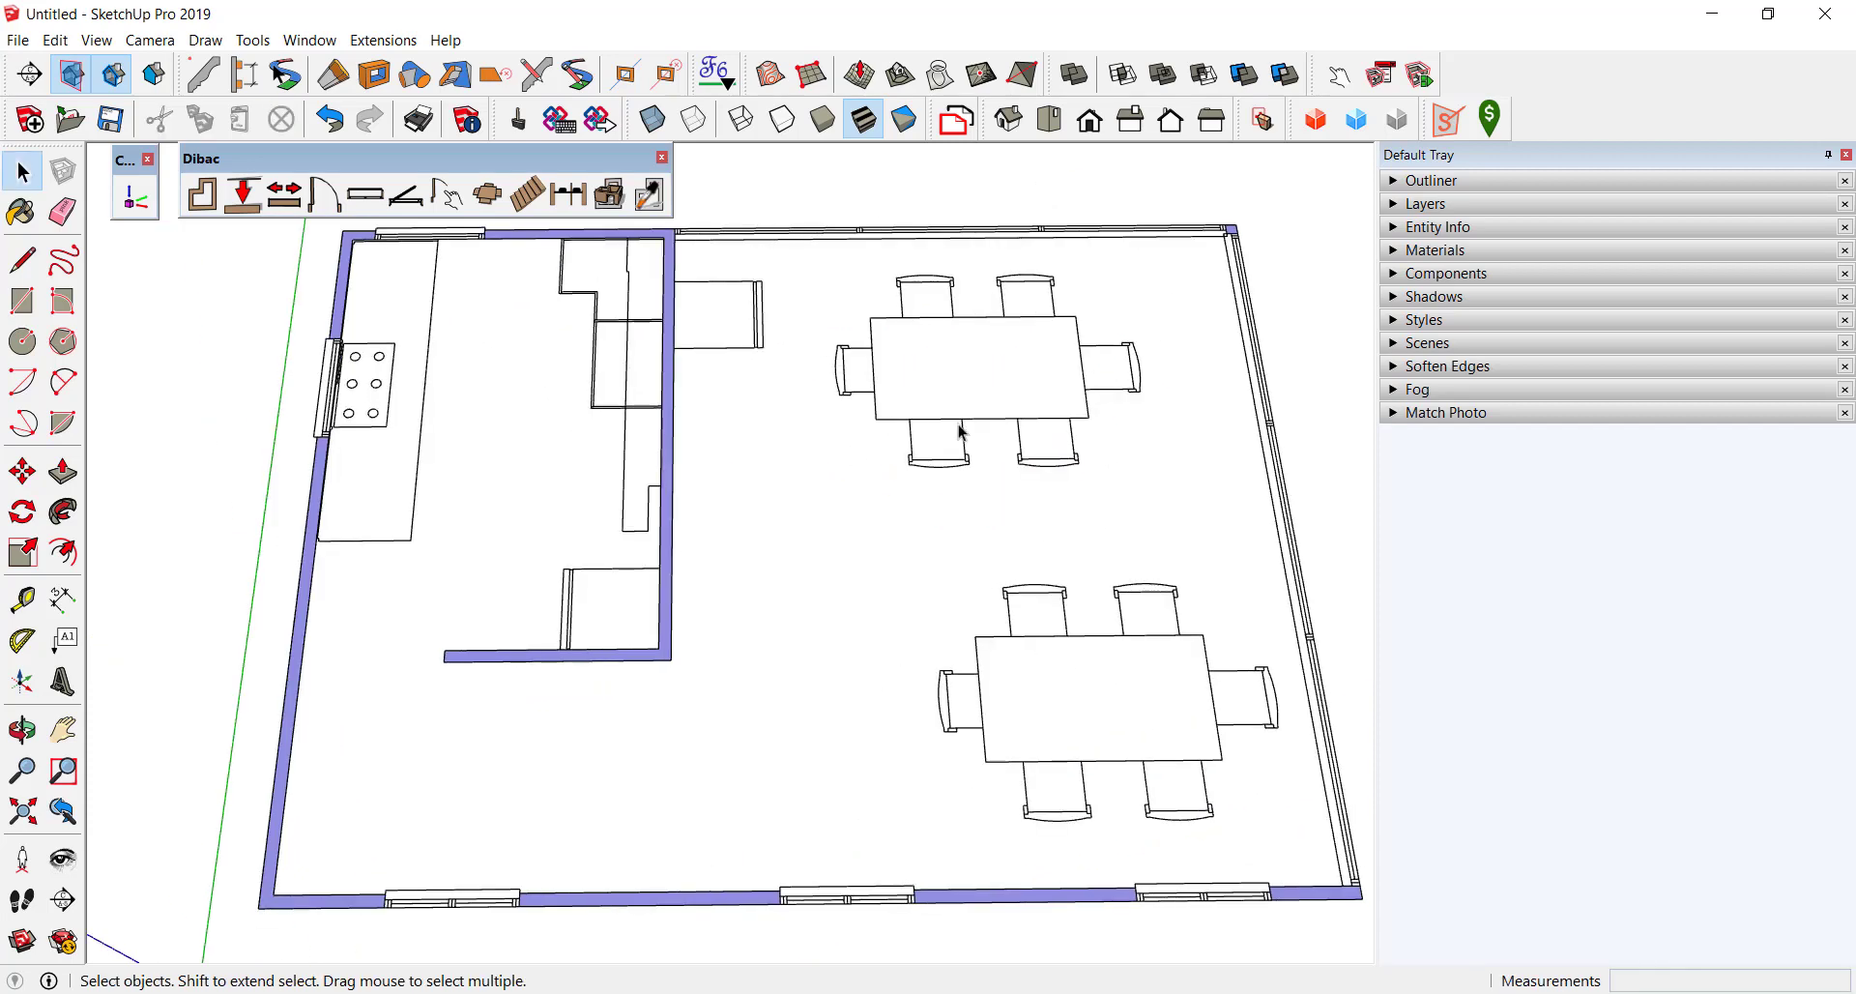
Move the first table up and to the right, then pick up the lower table.
{"action": "key", "text": "m"}
{"action": "left_click", "coordinate": [1085, 366]}
{"action": "key", "text": "space"}
{"action": "key", "text": "m"}
{"action": "left_click", "coordinate": [1220, 718]}
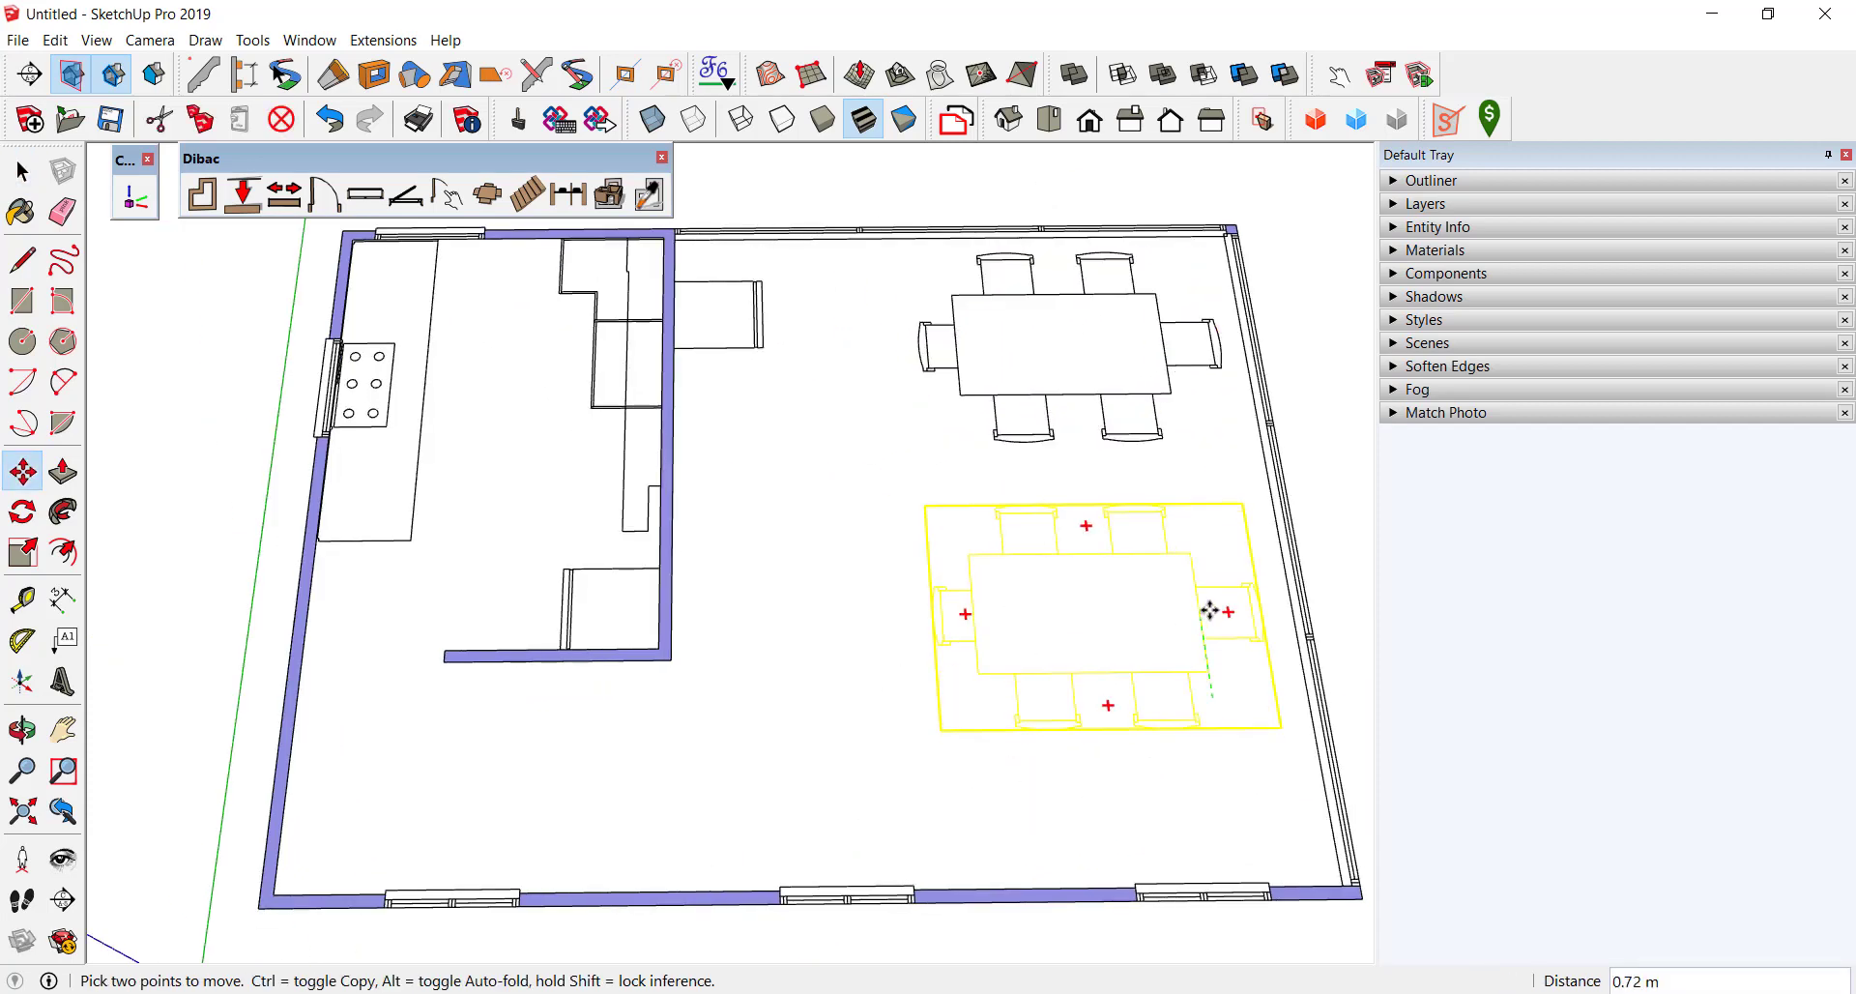
Insert the multi-part furniture piece at the lower right, rotate it 90 degrees and position it.
{"action": "left_click", "coordinate": [488, 193]}
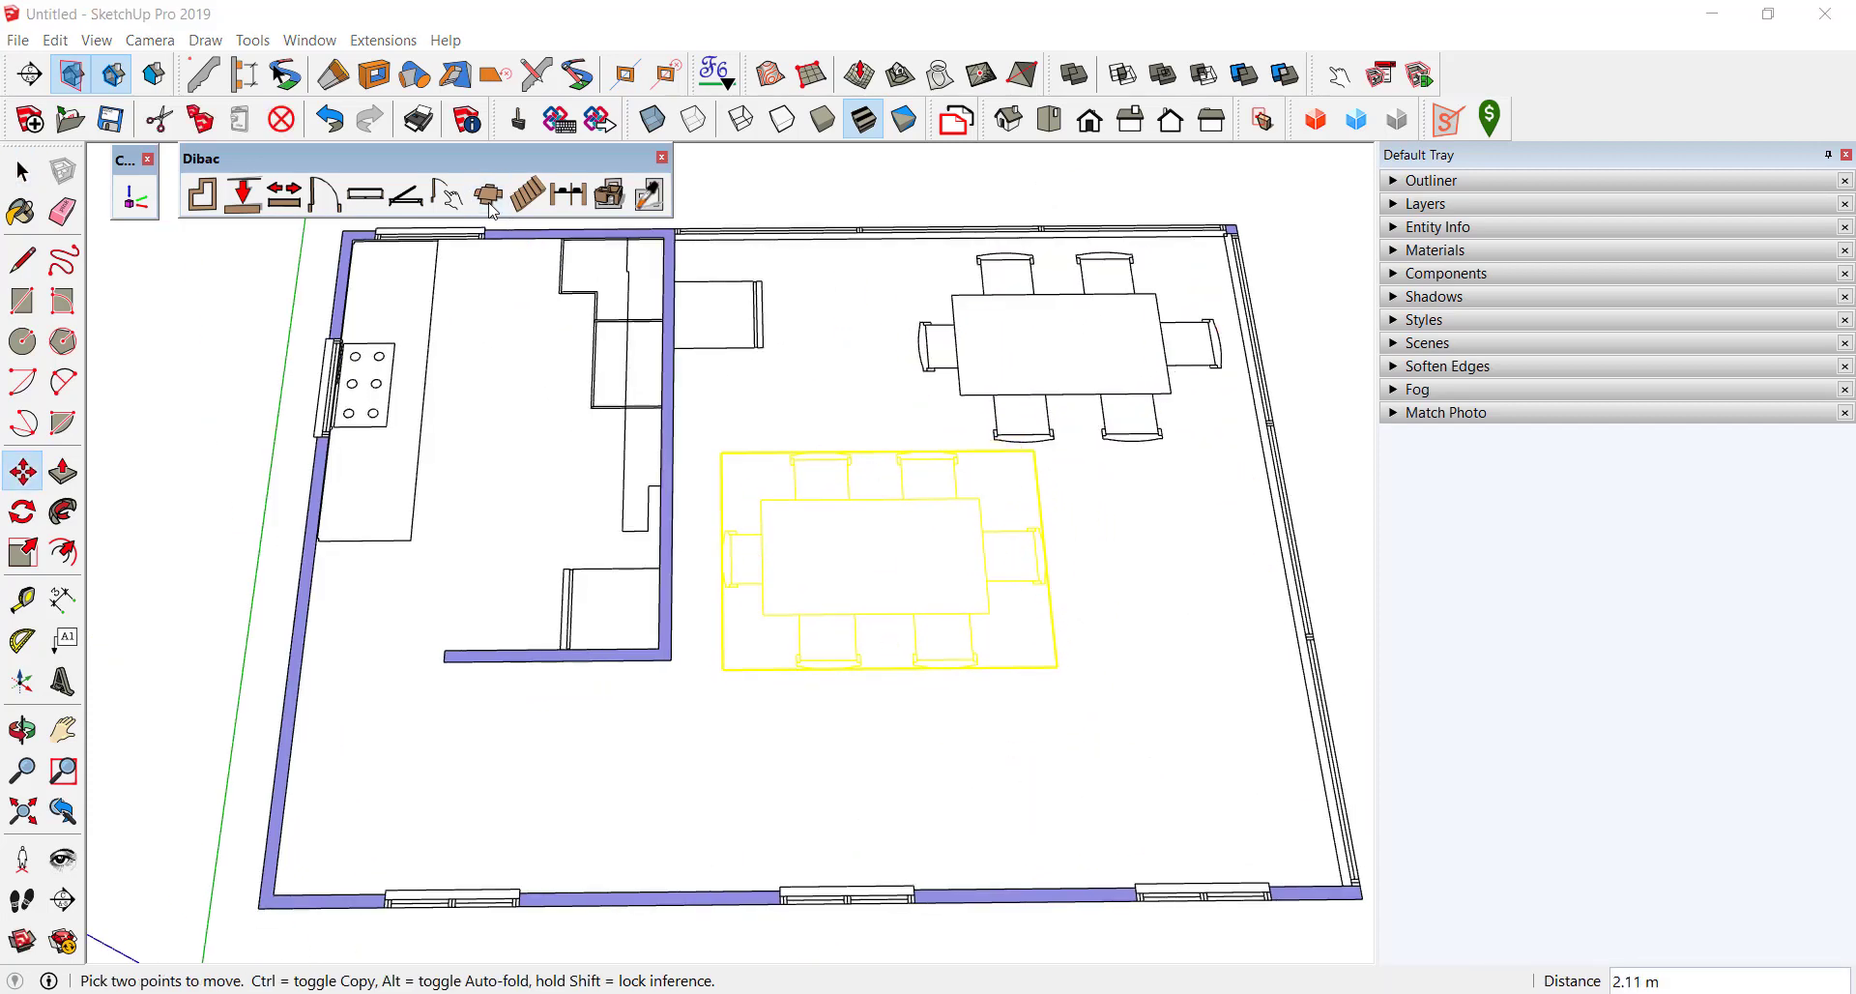
{"action": "double_click", "coordinate": [1263, 207]}
{"action": "left_click", "coordinate": [1082, 713]}
{"action": "left_click", "coordinate": [1081, 713]}
{"action": "key", "text": "m"}
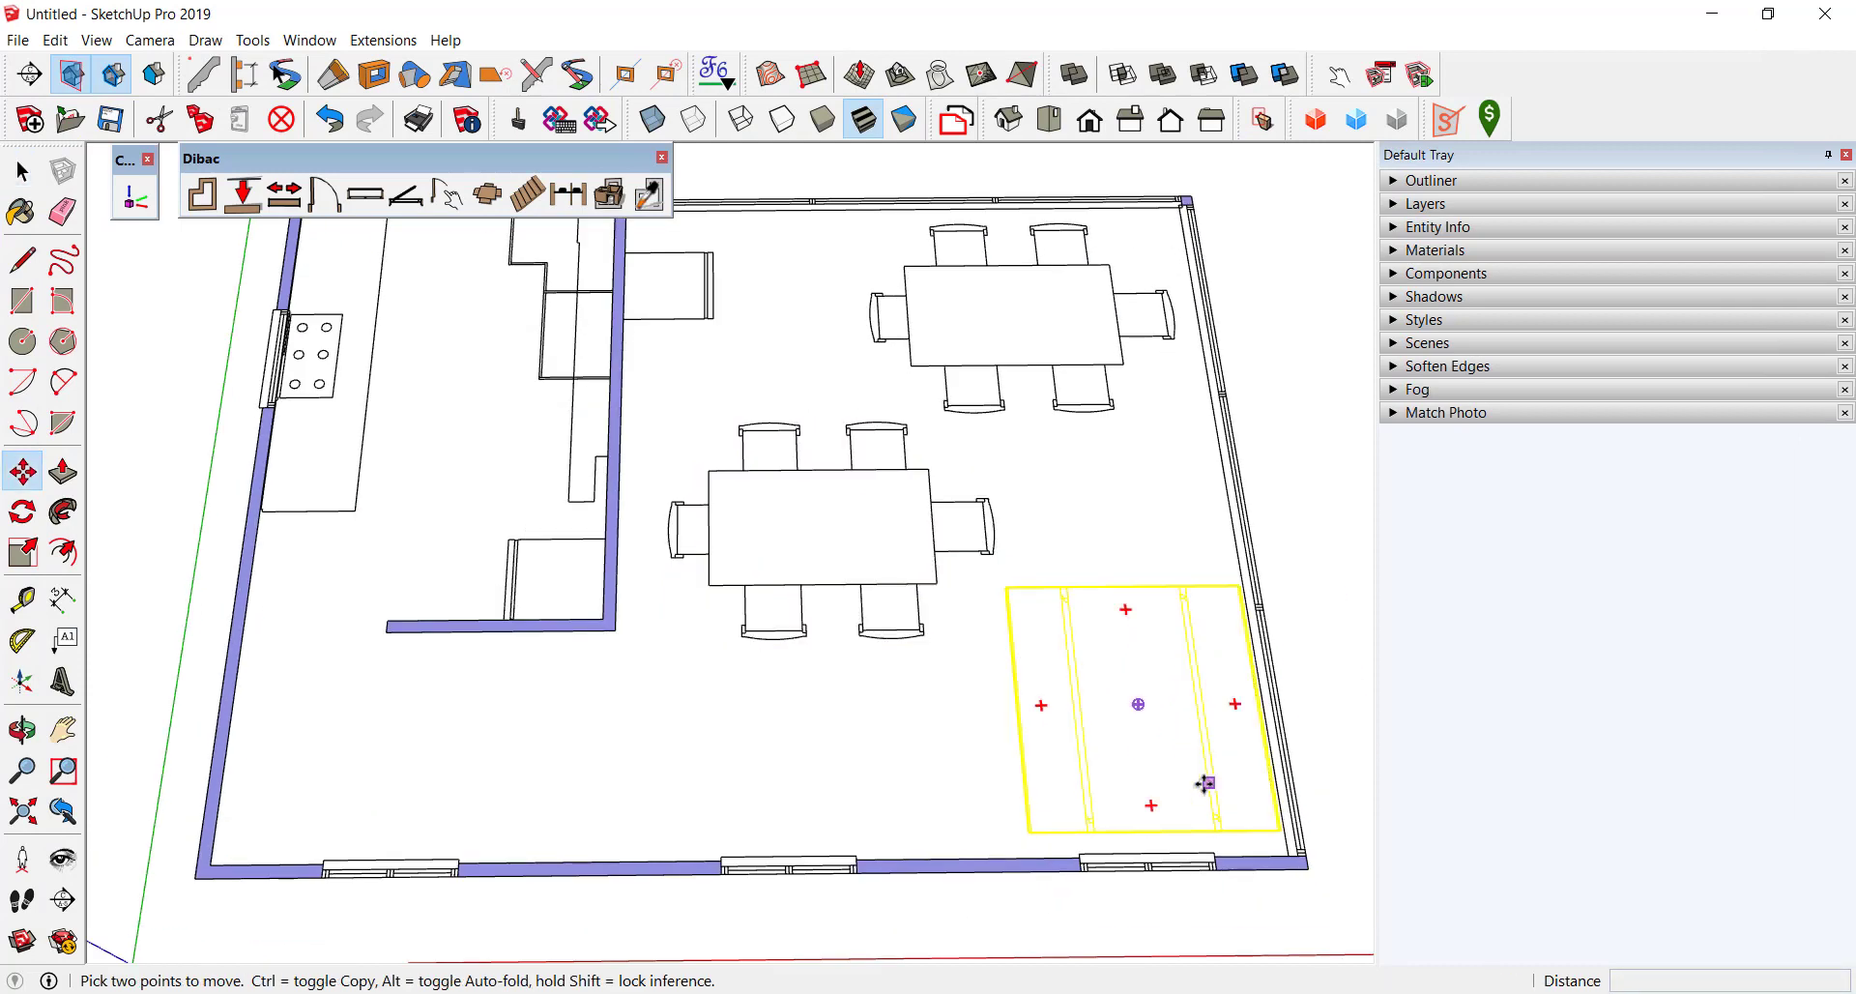
{"action": "left_click", "coordinate": [1234, 705]}
{"action": "left_click", "coordinate": [1199, 773]}
{"action": "scroll", "coordinate": [1143, 774], "scroll_direction": "up", "scroll_amount": 2}
{"action": "left_click", "coordinate": [1143, 774]}
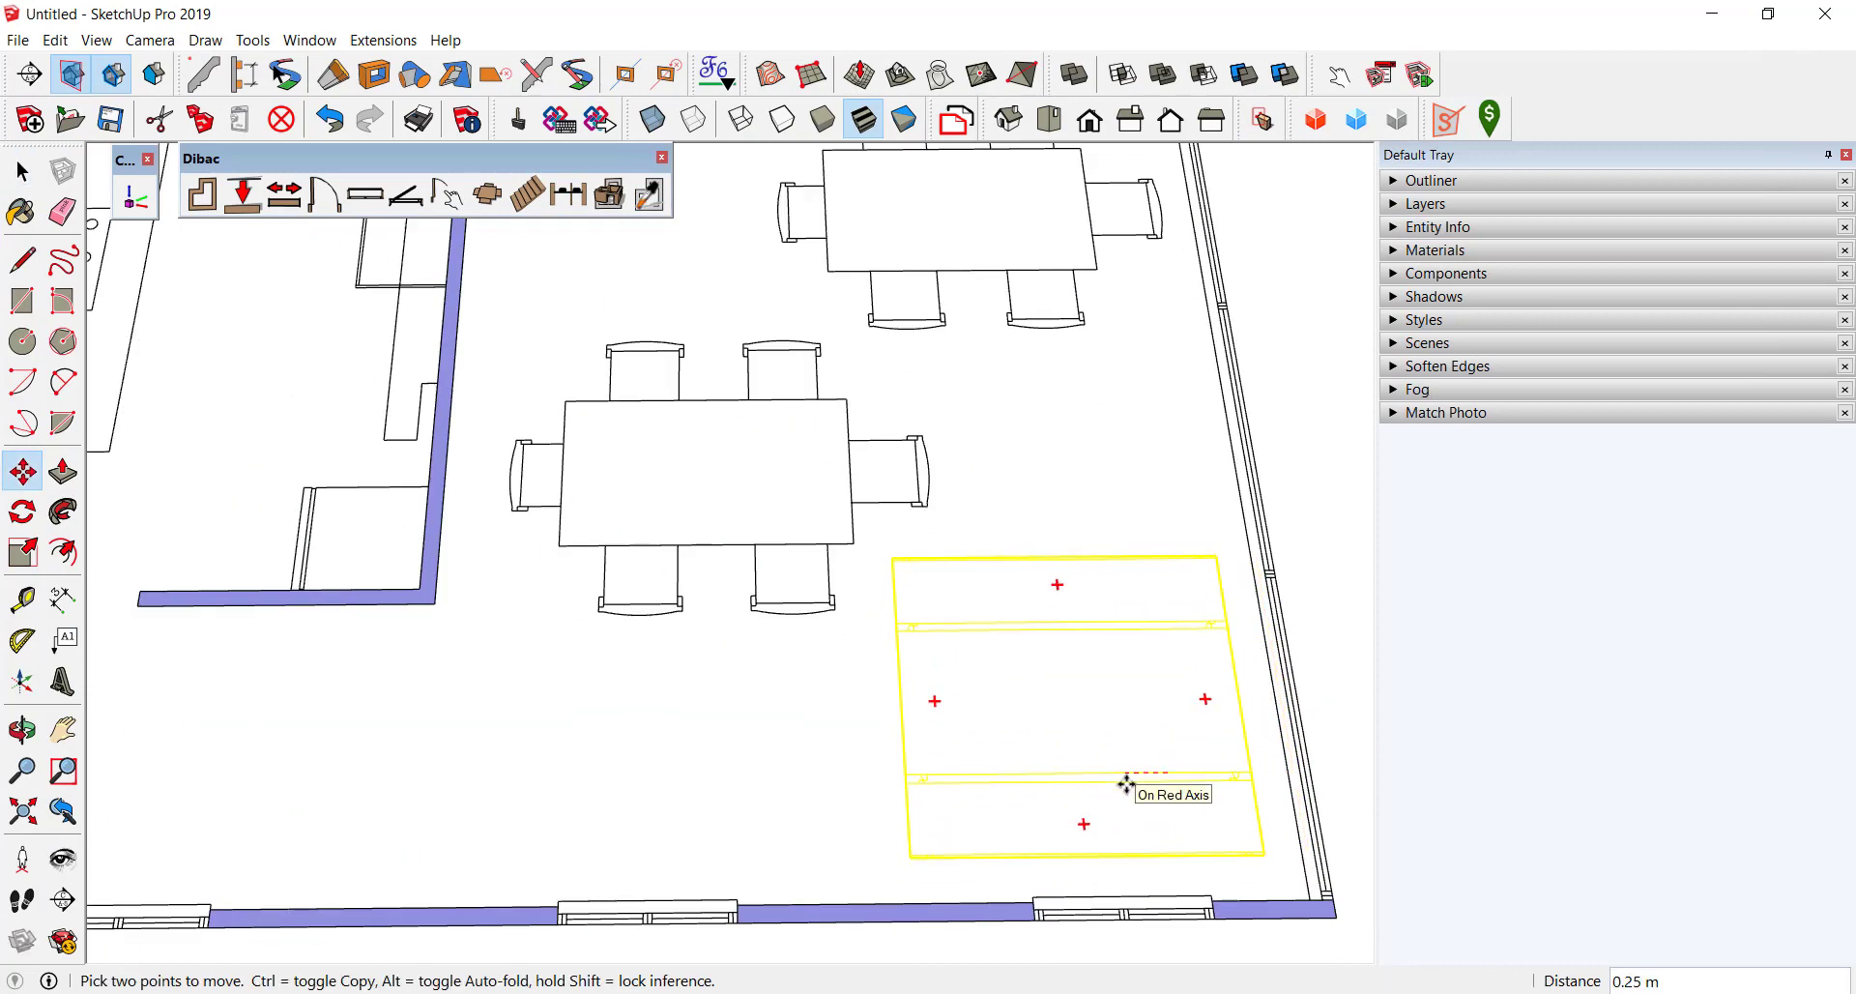
{"action": "left_click", "coordinate": [1122, 779]}
Move the dining table to its new spot and view the whole floor plan.
{"action": "key", "text": "space"}
{"action": "scroll", "coordinate": [1267, 506], "scroll_direction": "down", "scroll_amount": 5}
{"action": "middle_click_drag", "start_coordinate": [1267, 506], "coordinate": [928, 464]}
{"action": "scroll", "coordinate": [873, 478], "scroll_direction": "up", "scroll_amount": 5}
{"action": "key", "text": "m"}
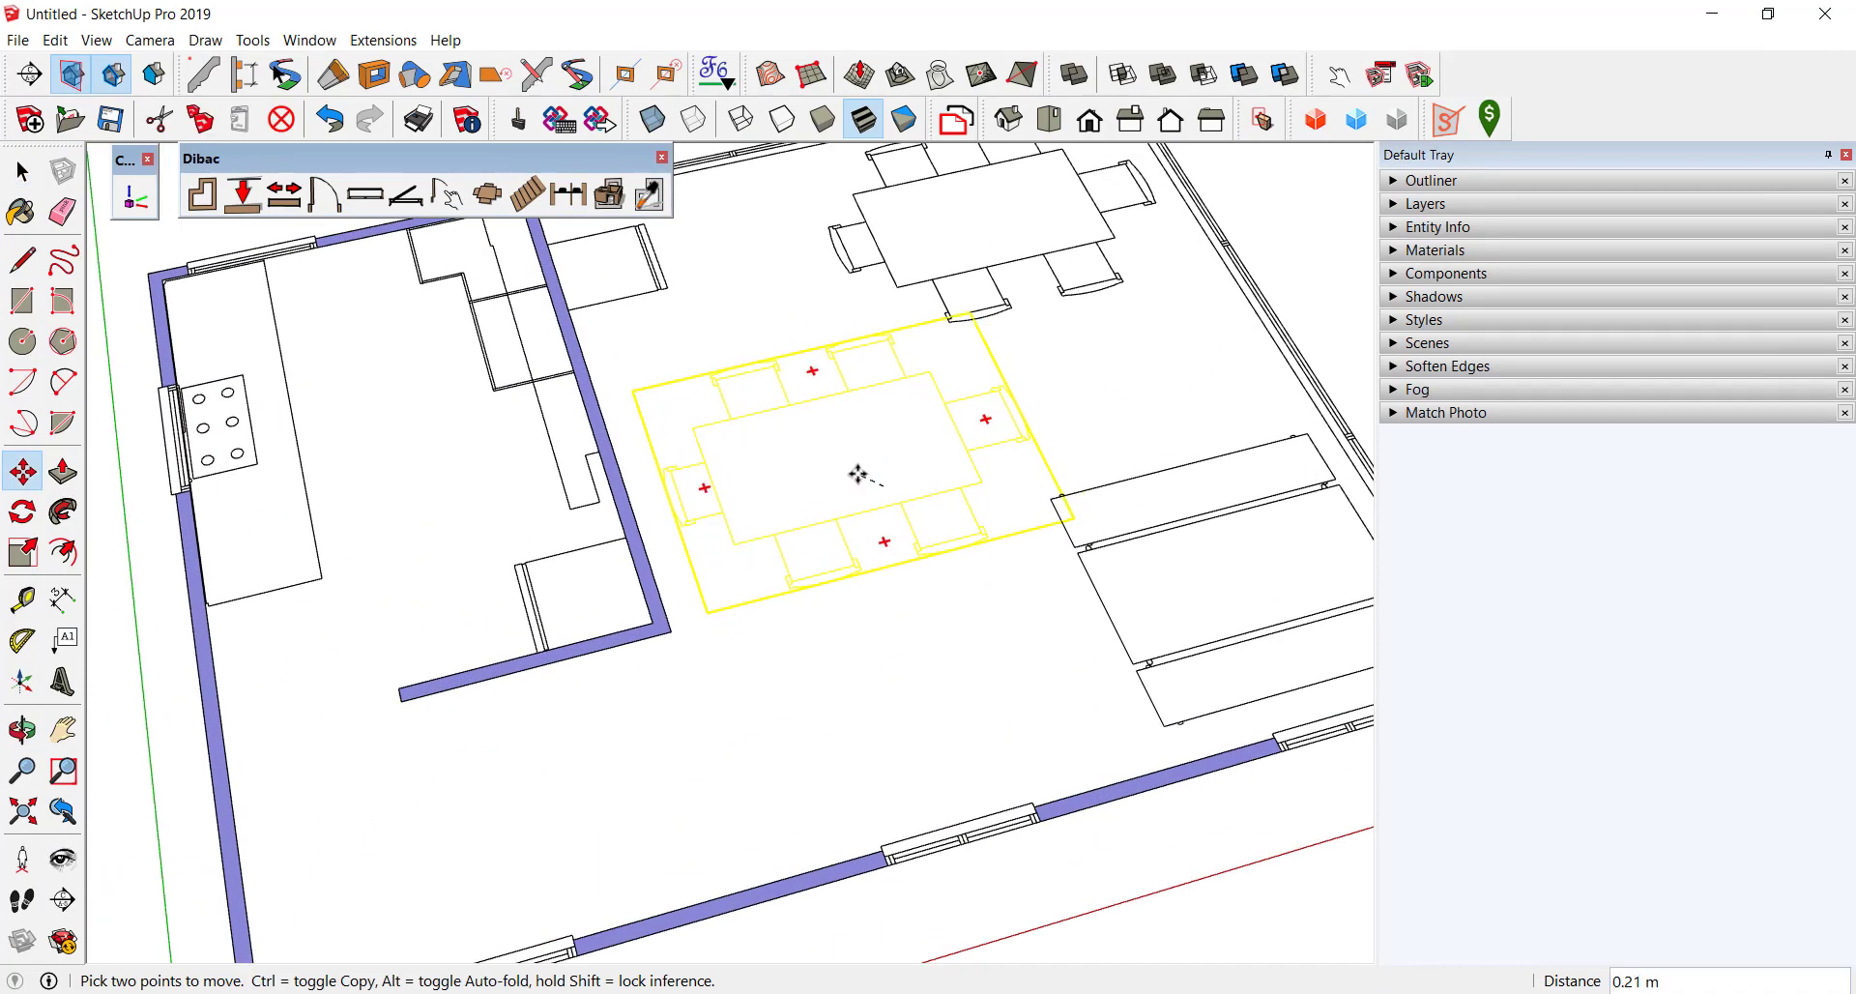
{"action": "left_click", "coordinate": [844, 468]}
{"action": "key", "text": "space"}
{"action": "scroll", "coordinate": [915, 600], "scroll_direction": "down", "scroll_amount": 5}
{"action": "middle_click_drag", "start_coordinate": [915, 600], "coordinate": [1017, 527]}
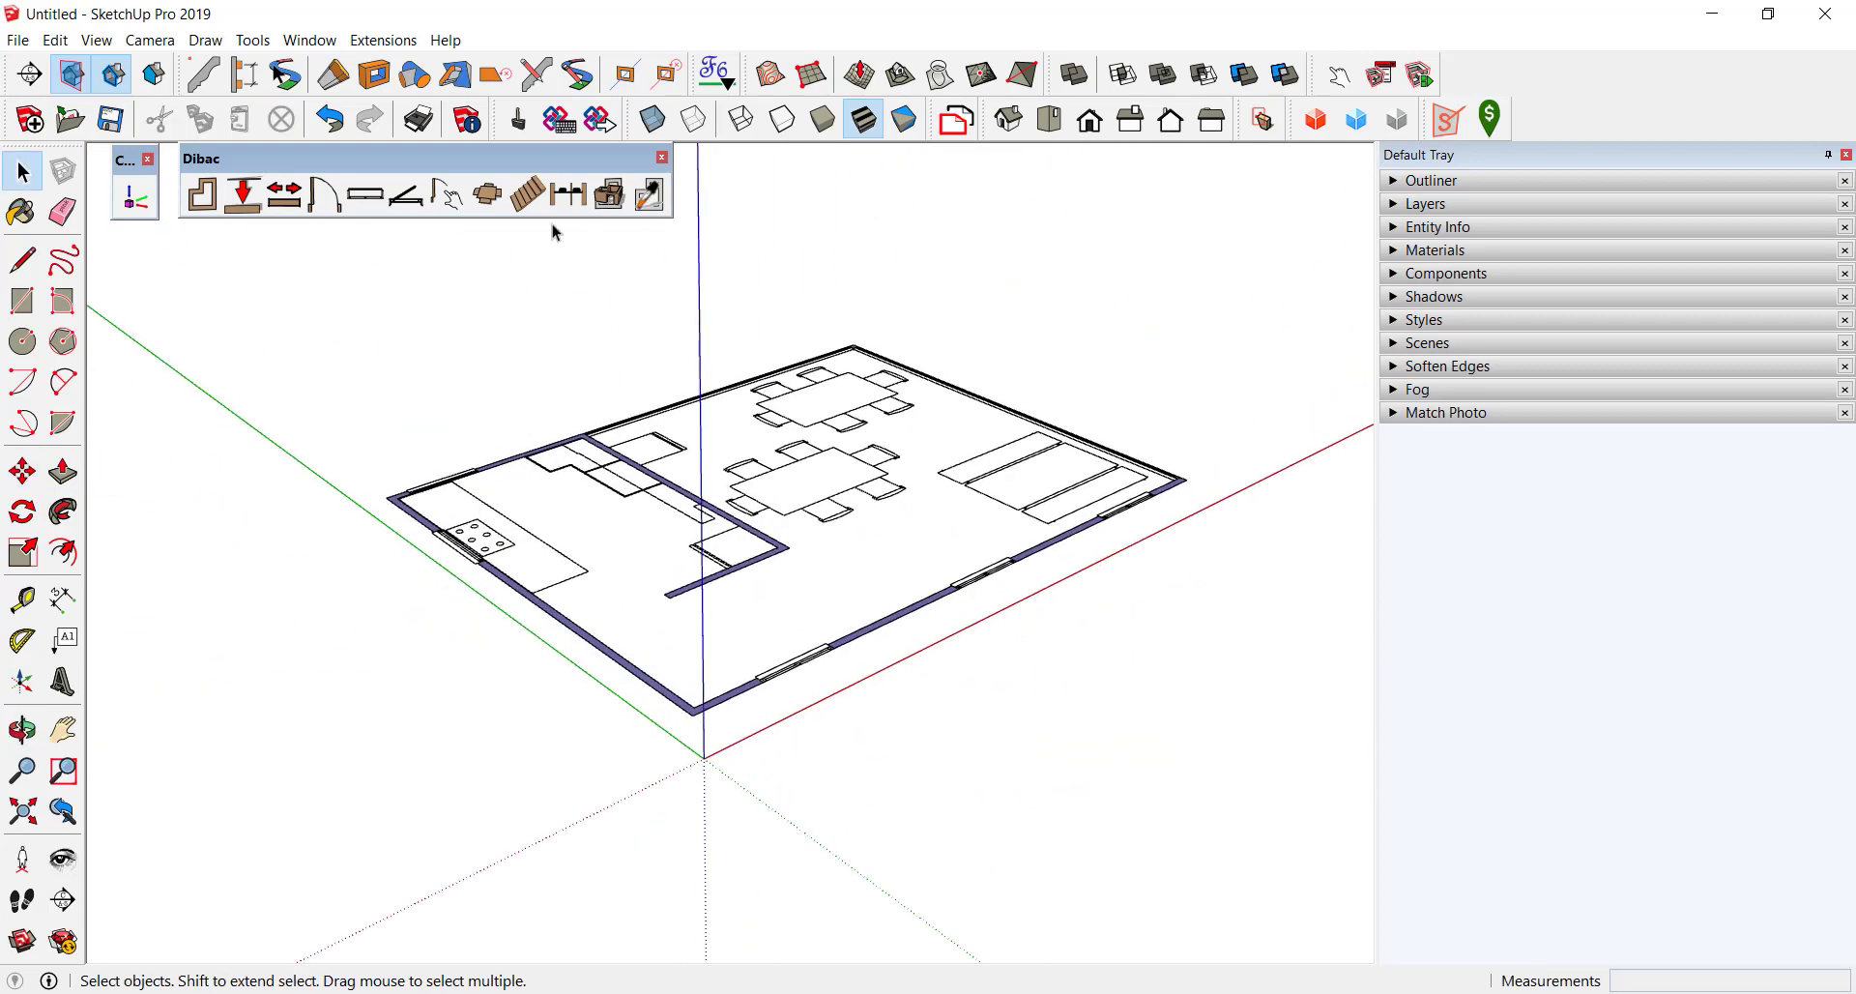
Dismiss the Dibac alert and select the entire floor plan to bring up its options.
{"action": "left_click", "coordinate": [609, 195]}
{"action": "left_click", "coordinate": [1015, 560]}
{"action": "left_click_drag", "start_coordinate": [286, 303], "coordinate": [1255, 779]}
{"action": "middle_click_drag", "start_coordinate": [1256, 779], "coordinate": [971, 490]}
{"action": "right_click", "coordinate": [971, 490]}
Convert the plan to 3D, inspect the kitchen and dining area, and float the Somtum toolbar.
{"action": "left_click", "coordinate": [610, 196]}
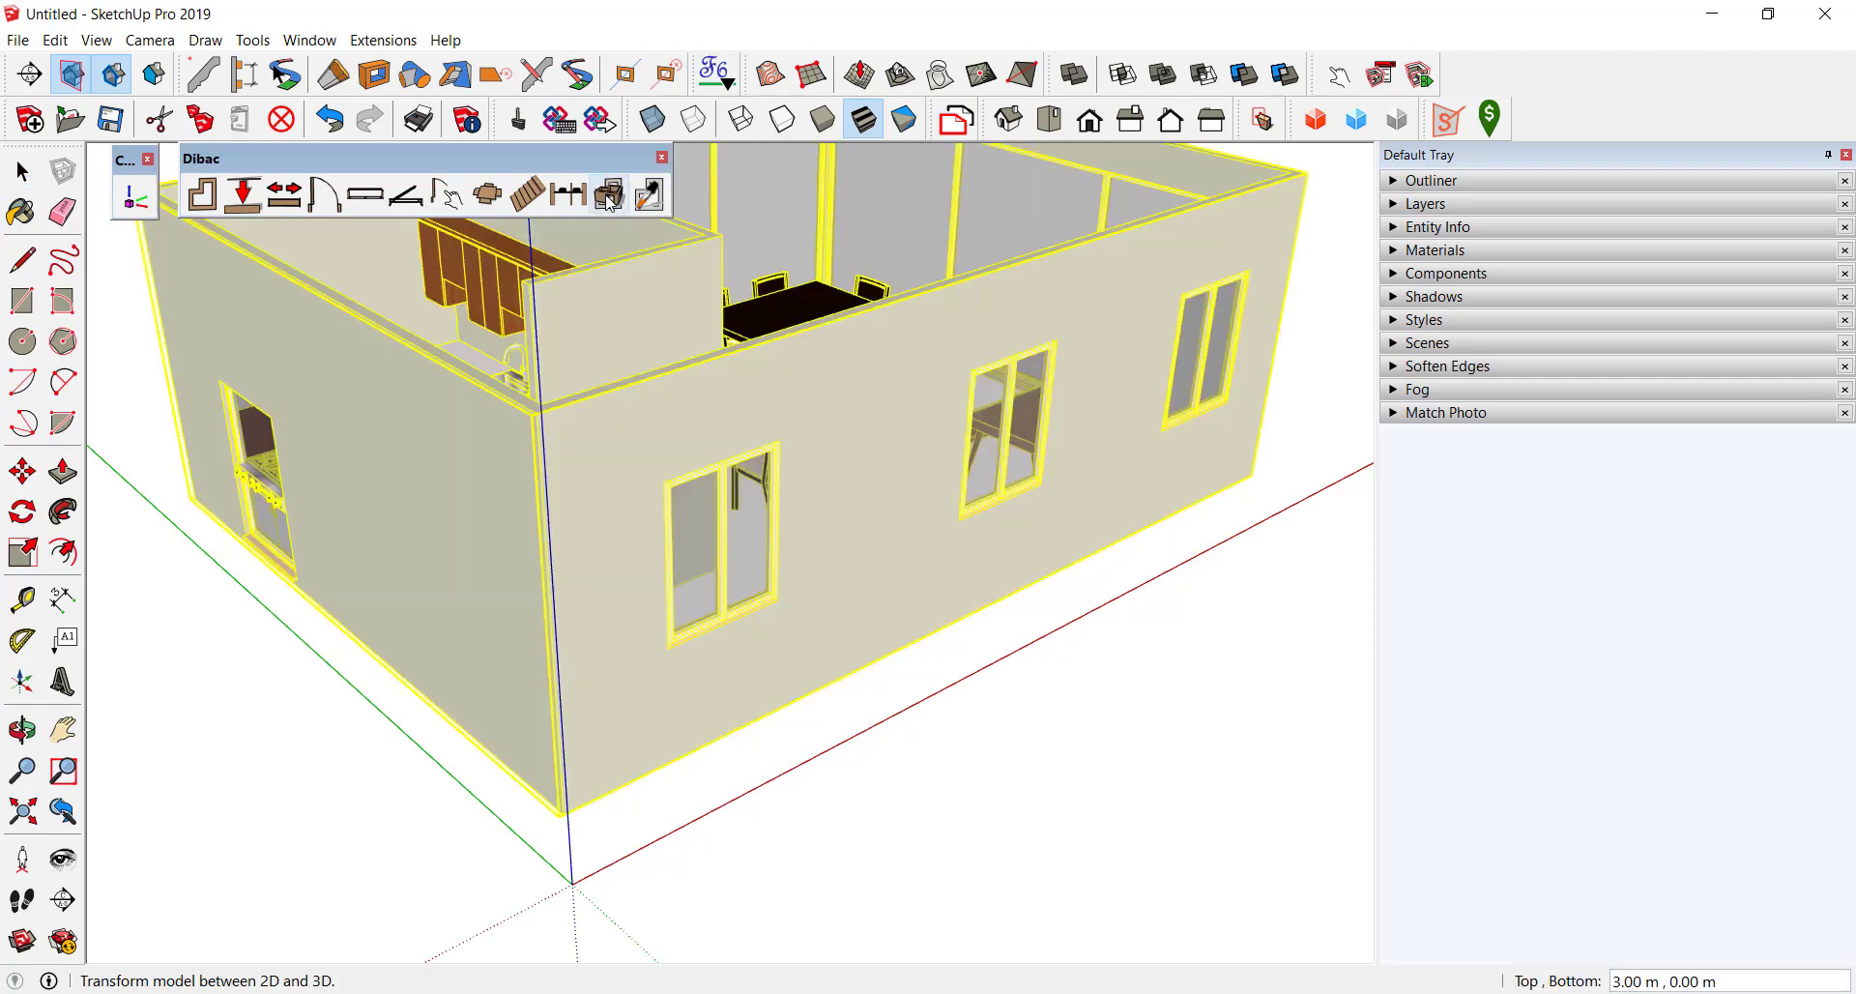
{"action": "mouse_move", "coordinate": [1000, 774]}
{"action": "middle_mouse_down"}
{"action": "mouse_move", "coordinate": [1078, 749]}
{"action": "mouse_move", "coordinate": [466, 418]}
{"action": "mouse_move", "coordinate": [1167, 597]}
{"action": "mouse_move", "coordinate": [932, 551]}
{"action": "middle_mouse_up"}
{"action": "scroll", "coordinate": [758, 319], "scroll_direction": "down", "scroll_amount": 5}
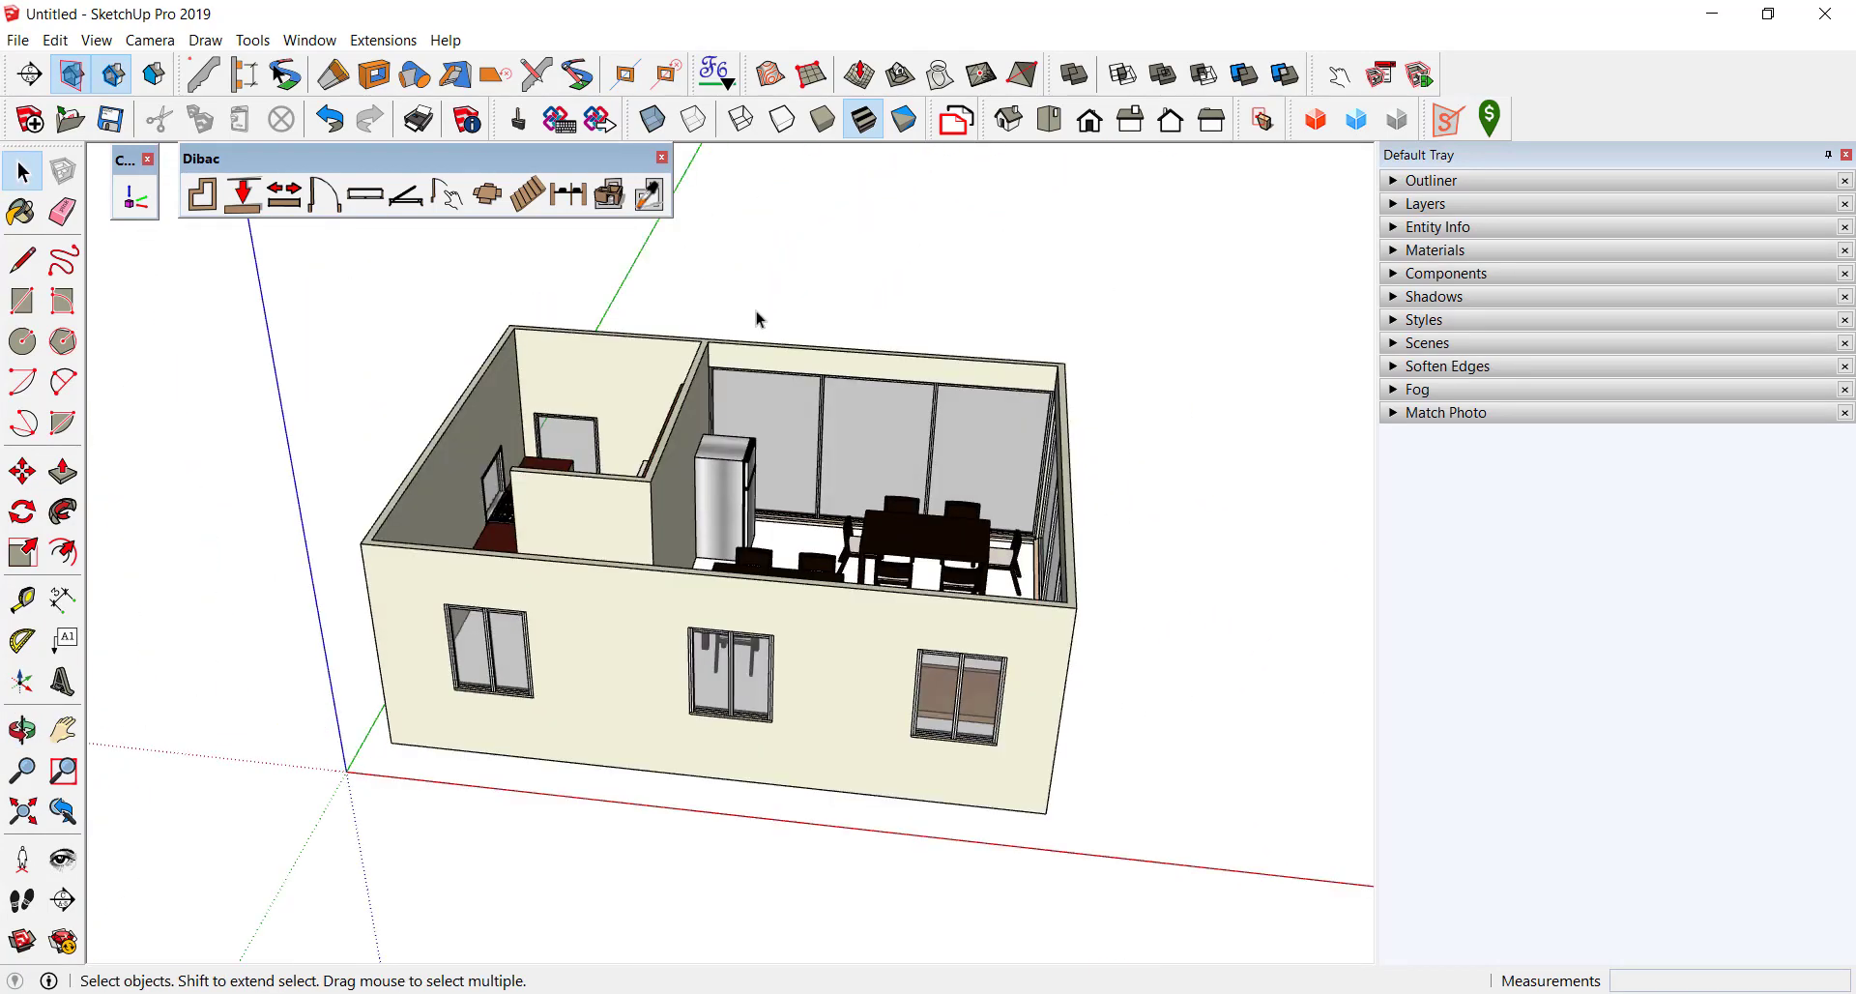
{"action": "left_click_drag", "start_coordinate": [1429, 120], "coordinate": [867, 234]}
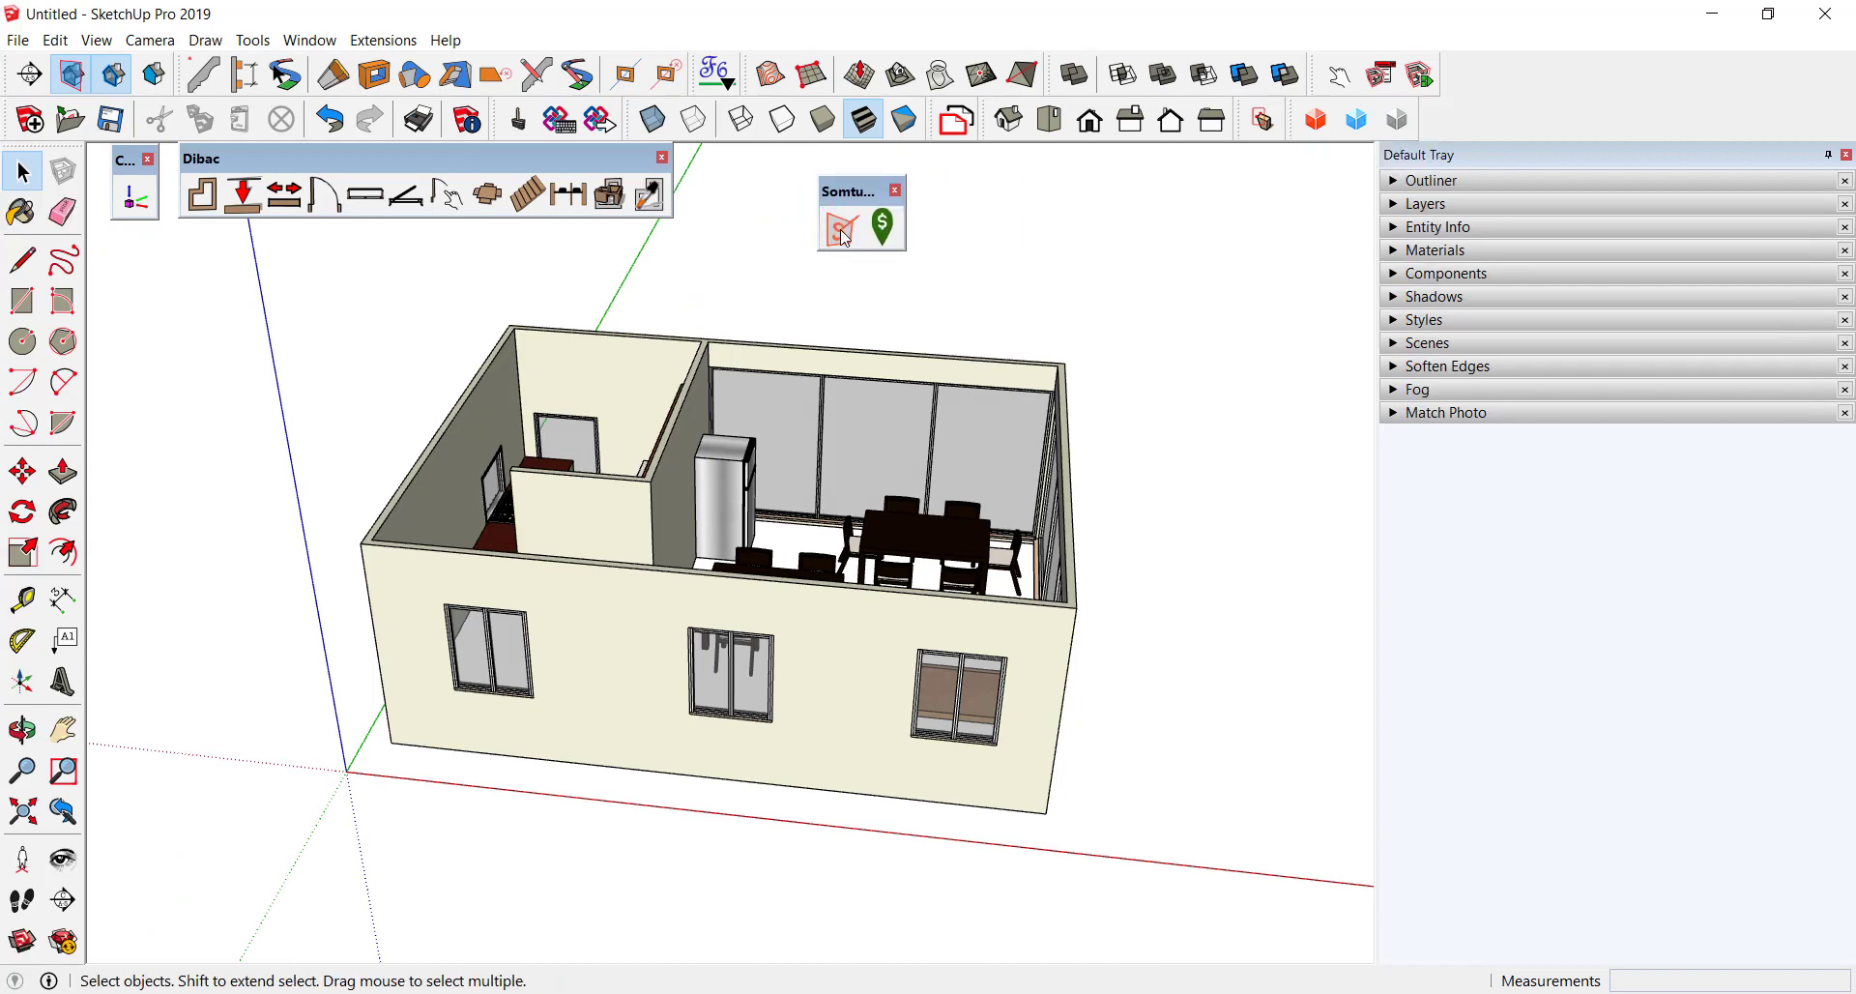
Open Somtum Surveyor and load the project pipe template, erasing existing data.
{"action": "left_click", "coordinate": [844, 238]}
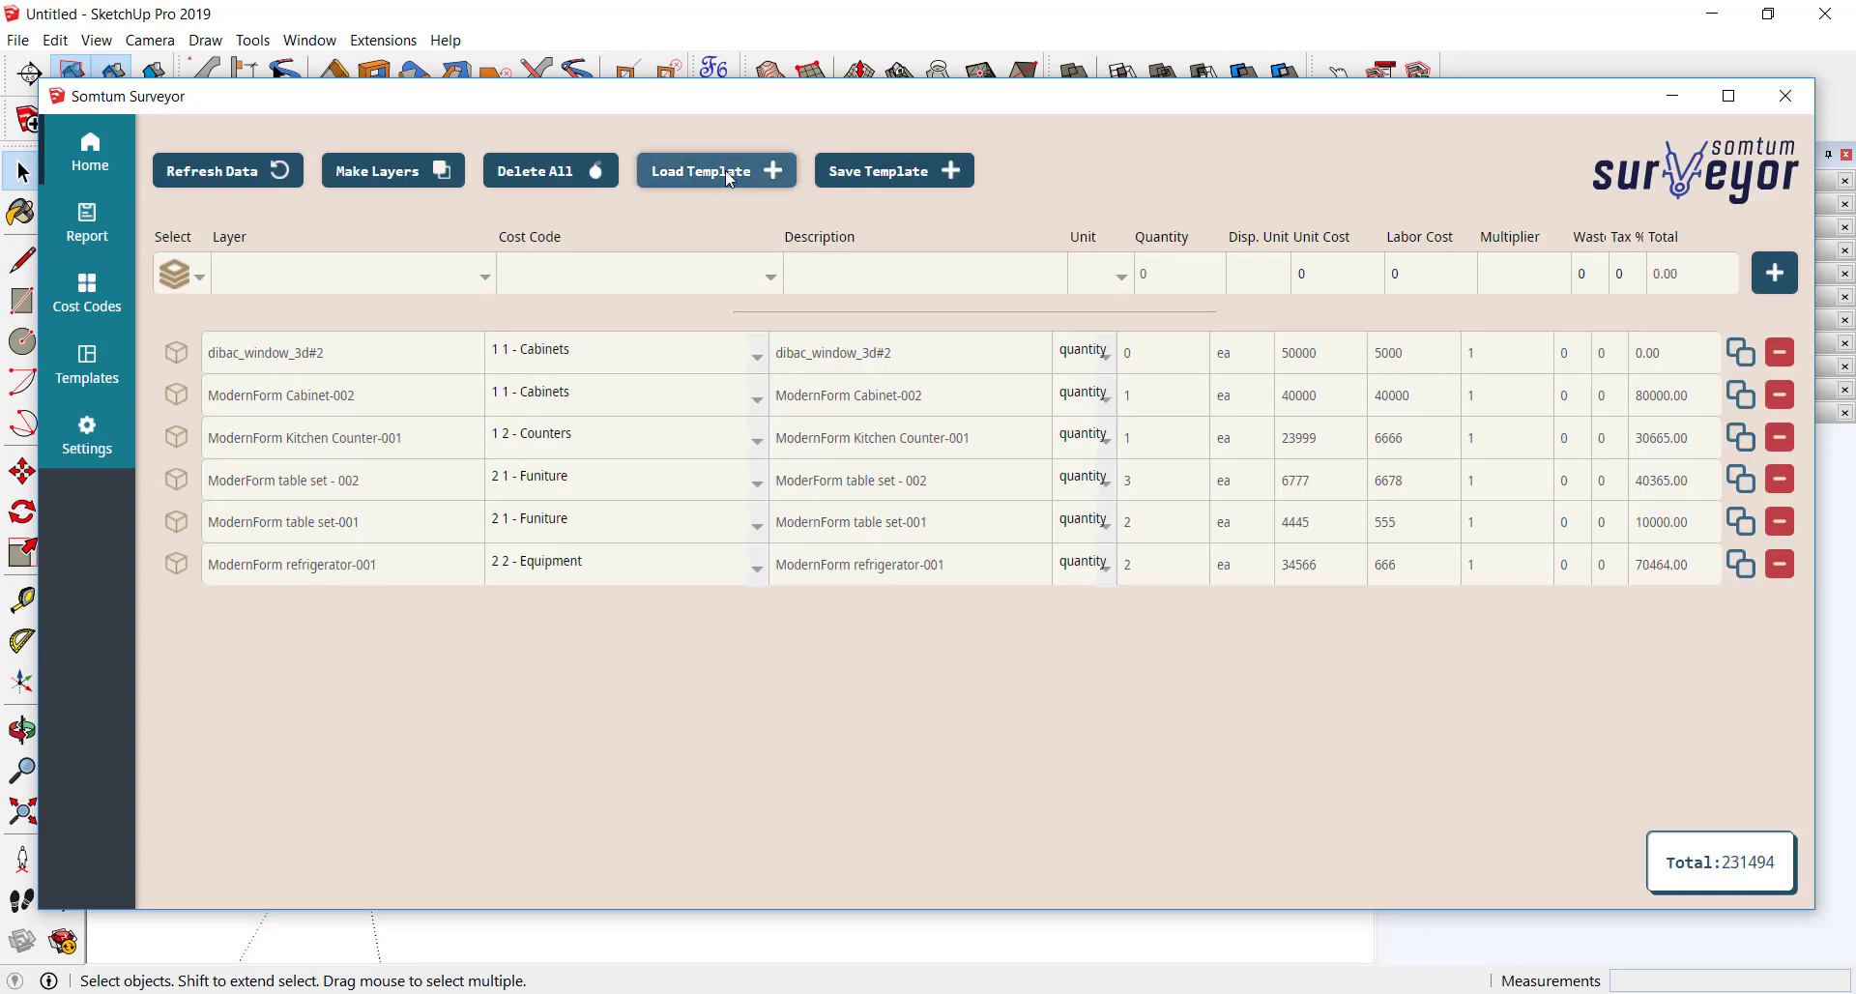
{"action": "left_click", "coordinate": [729, 180]}
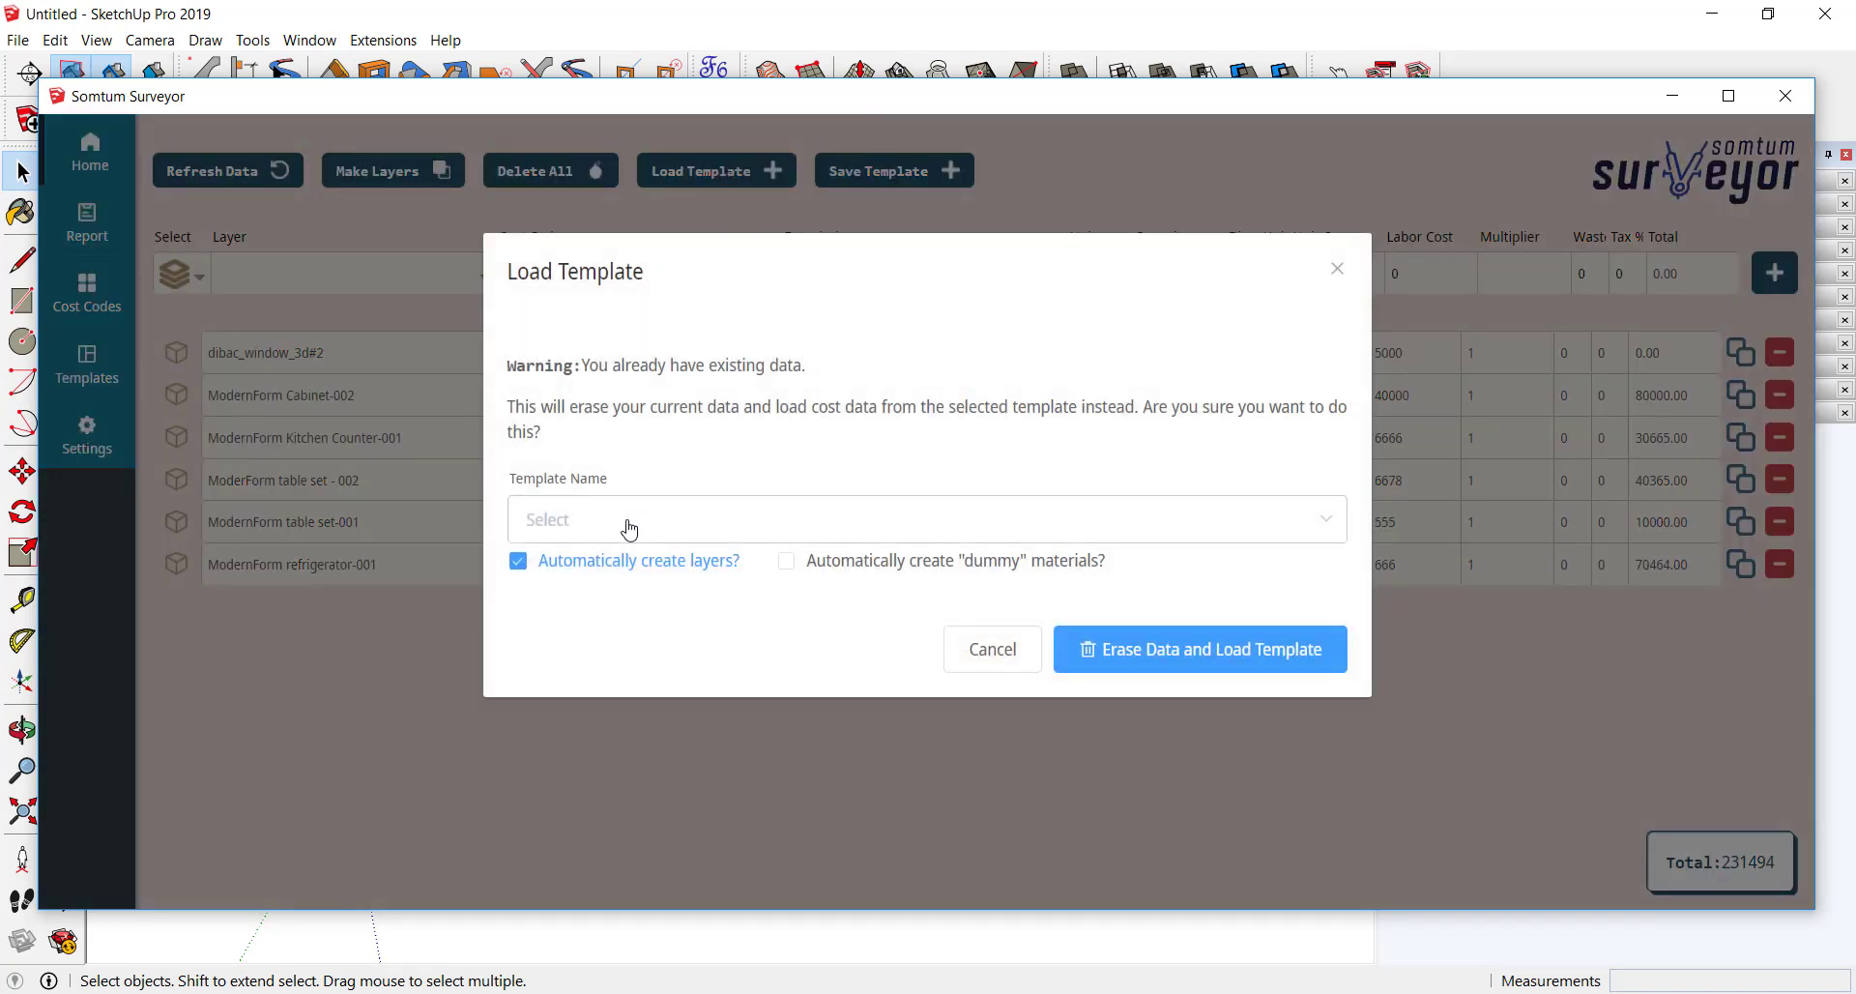
{"action": "left_click", "coordinate": [629, 528]}
{"action": "left_click", "coordinate": [604, 669]}
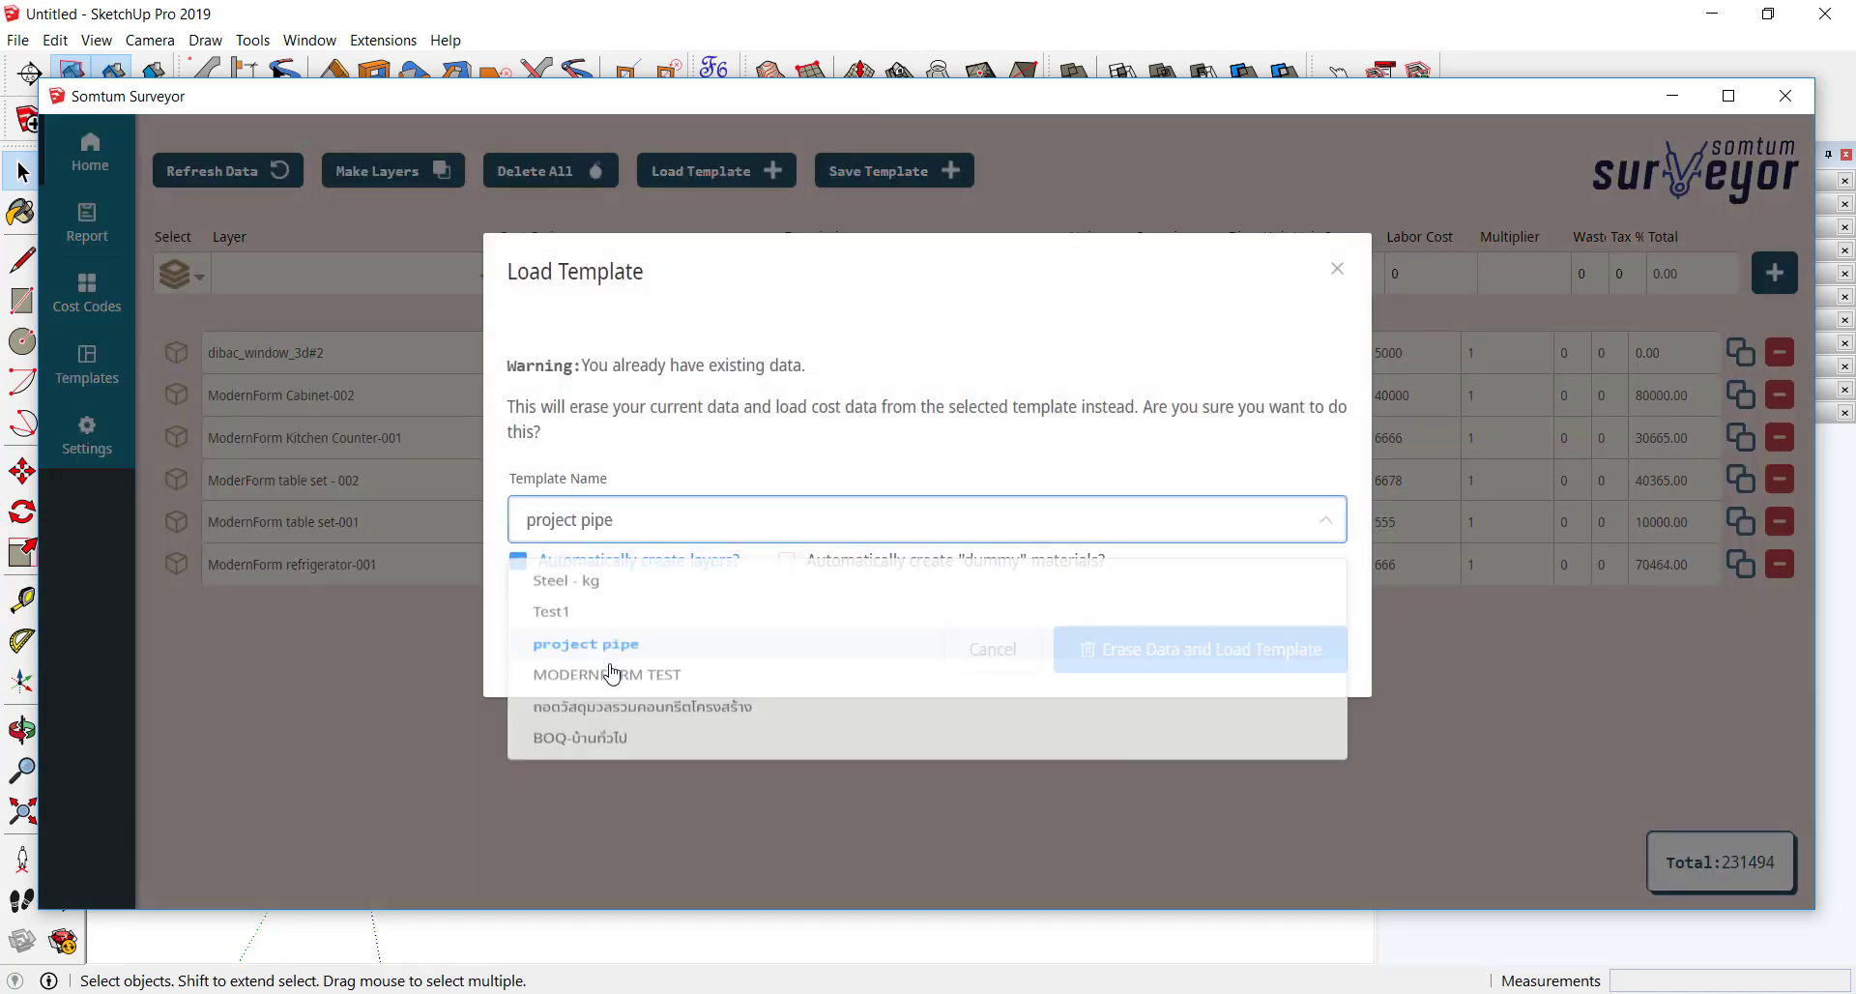
{"action": "left_click", "coordinate": [1175, 658]}
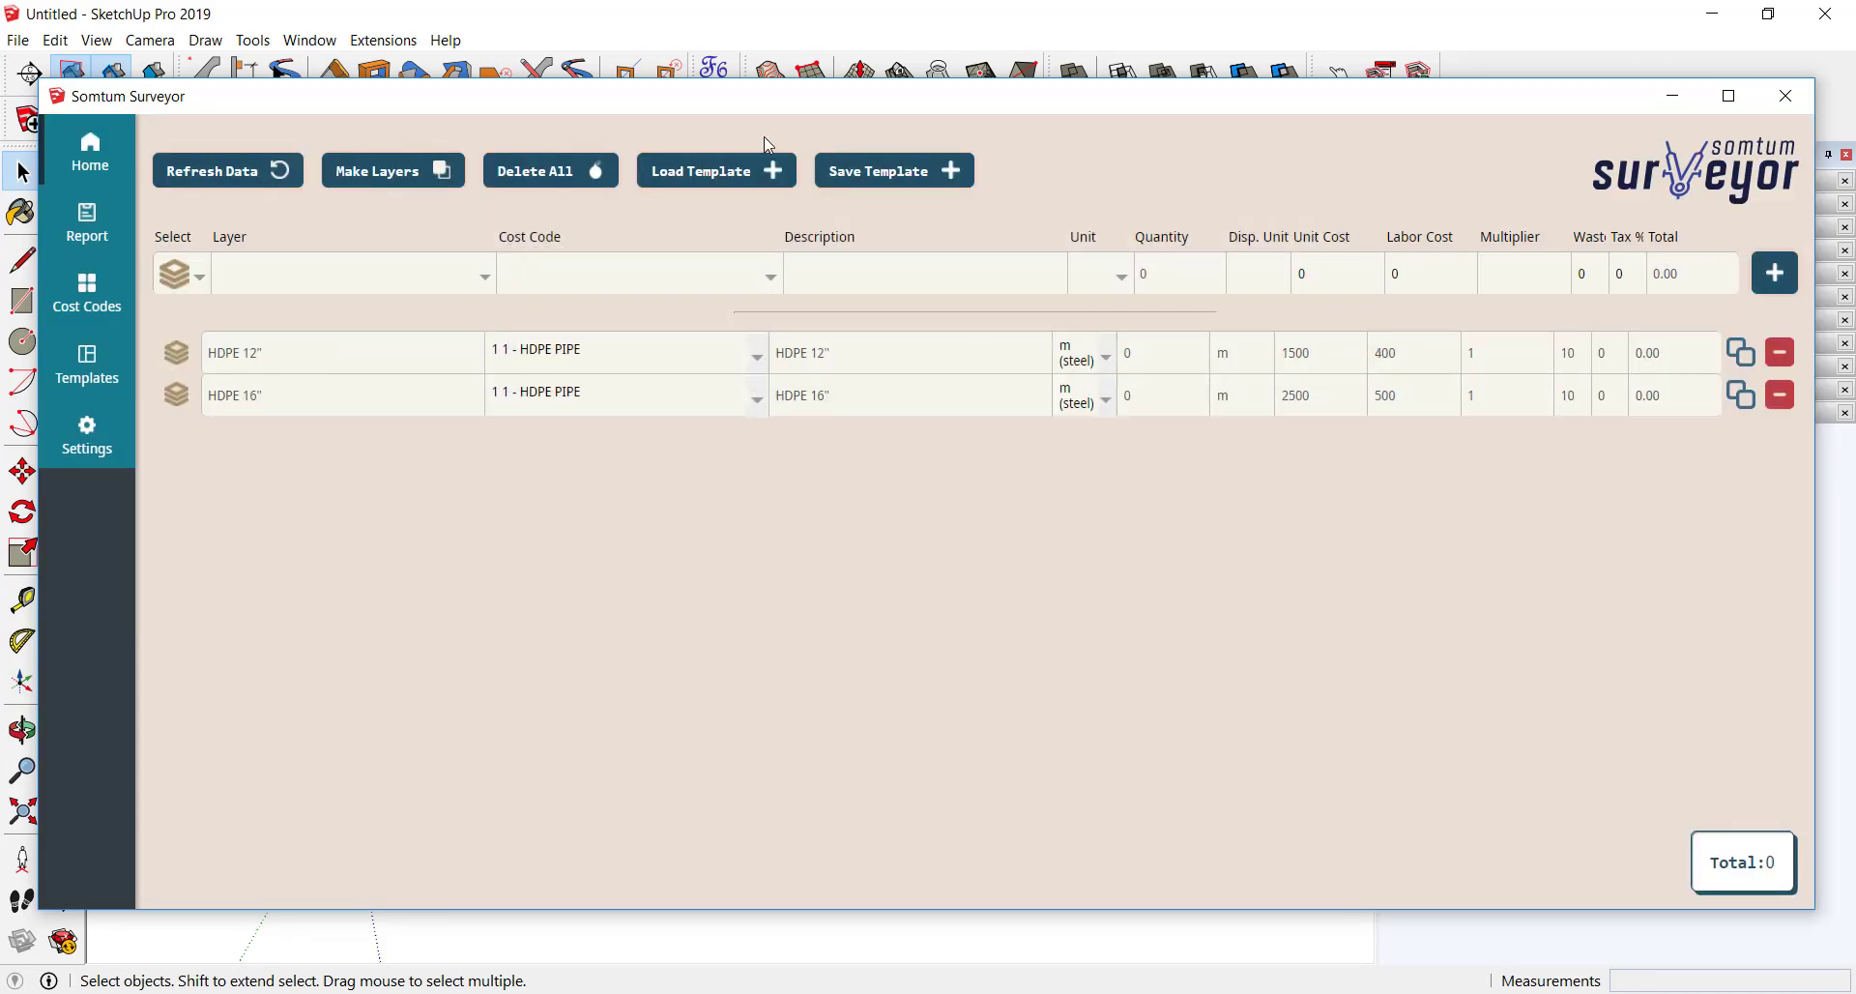
Replace it with the MODERNFORM TEST template, erasing the current data.
{"action": "left_click", "coordinate": [711, 177]}
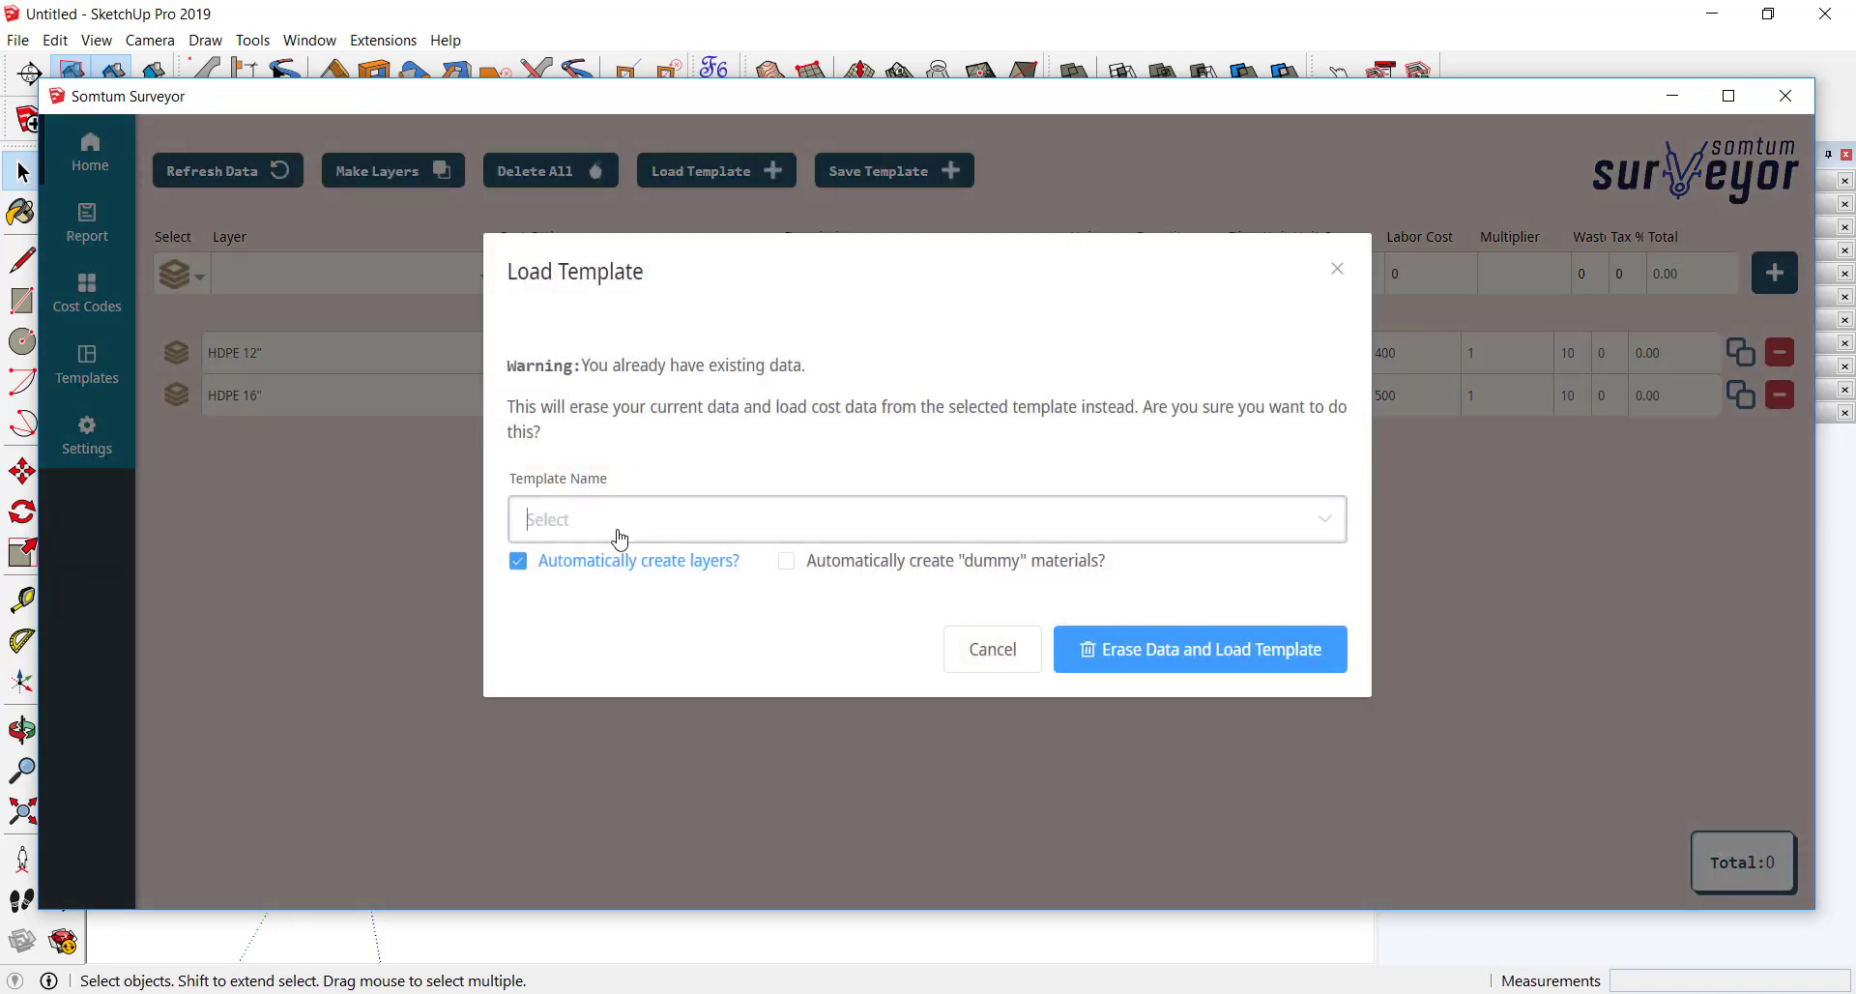
{"action": "left_click", "coordinate": [619, 539]}
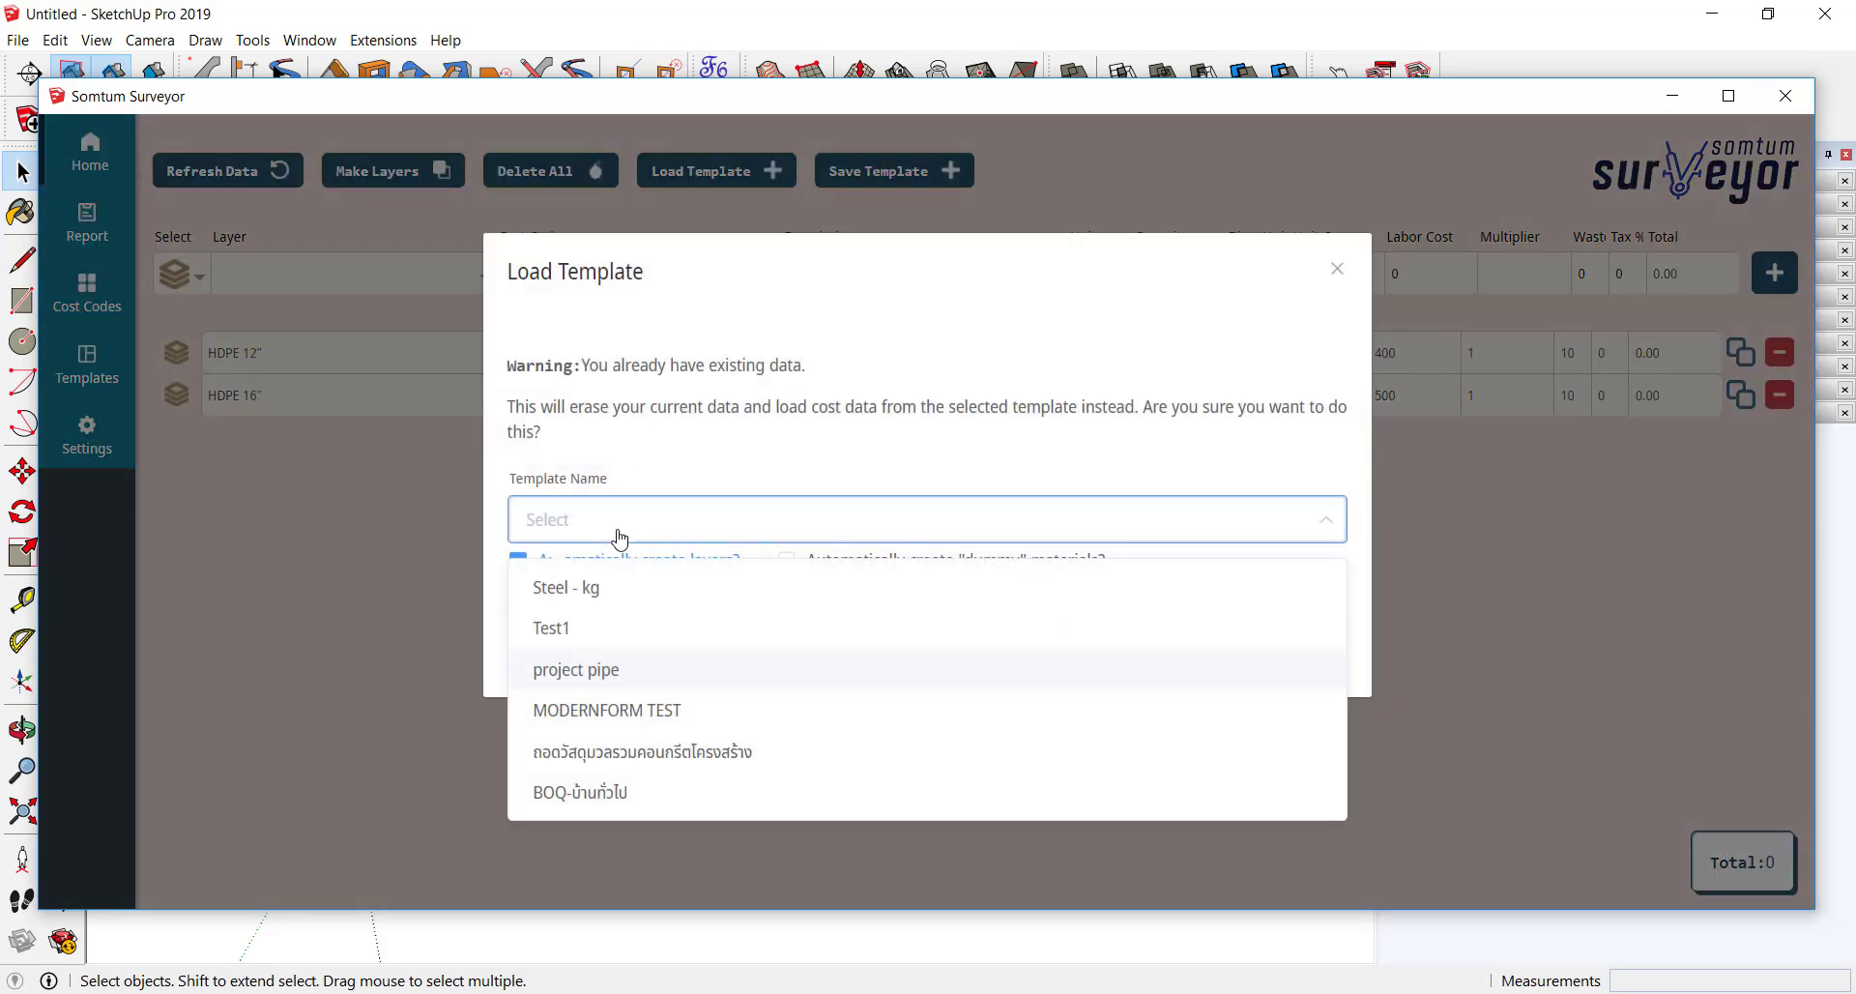
{"action": "left_click", "coordinate": [670, 711]}
{"action": "left_click", "coordinate": [1232, 648]}
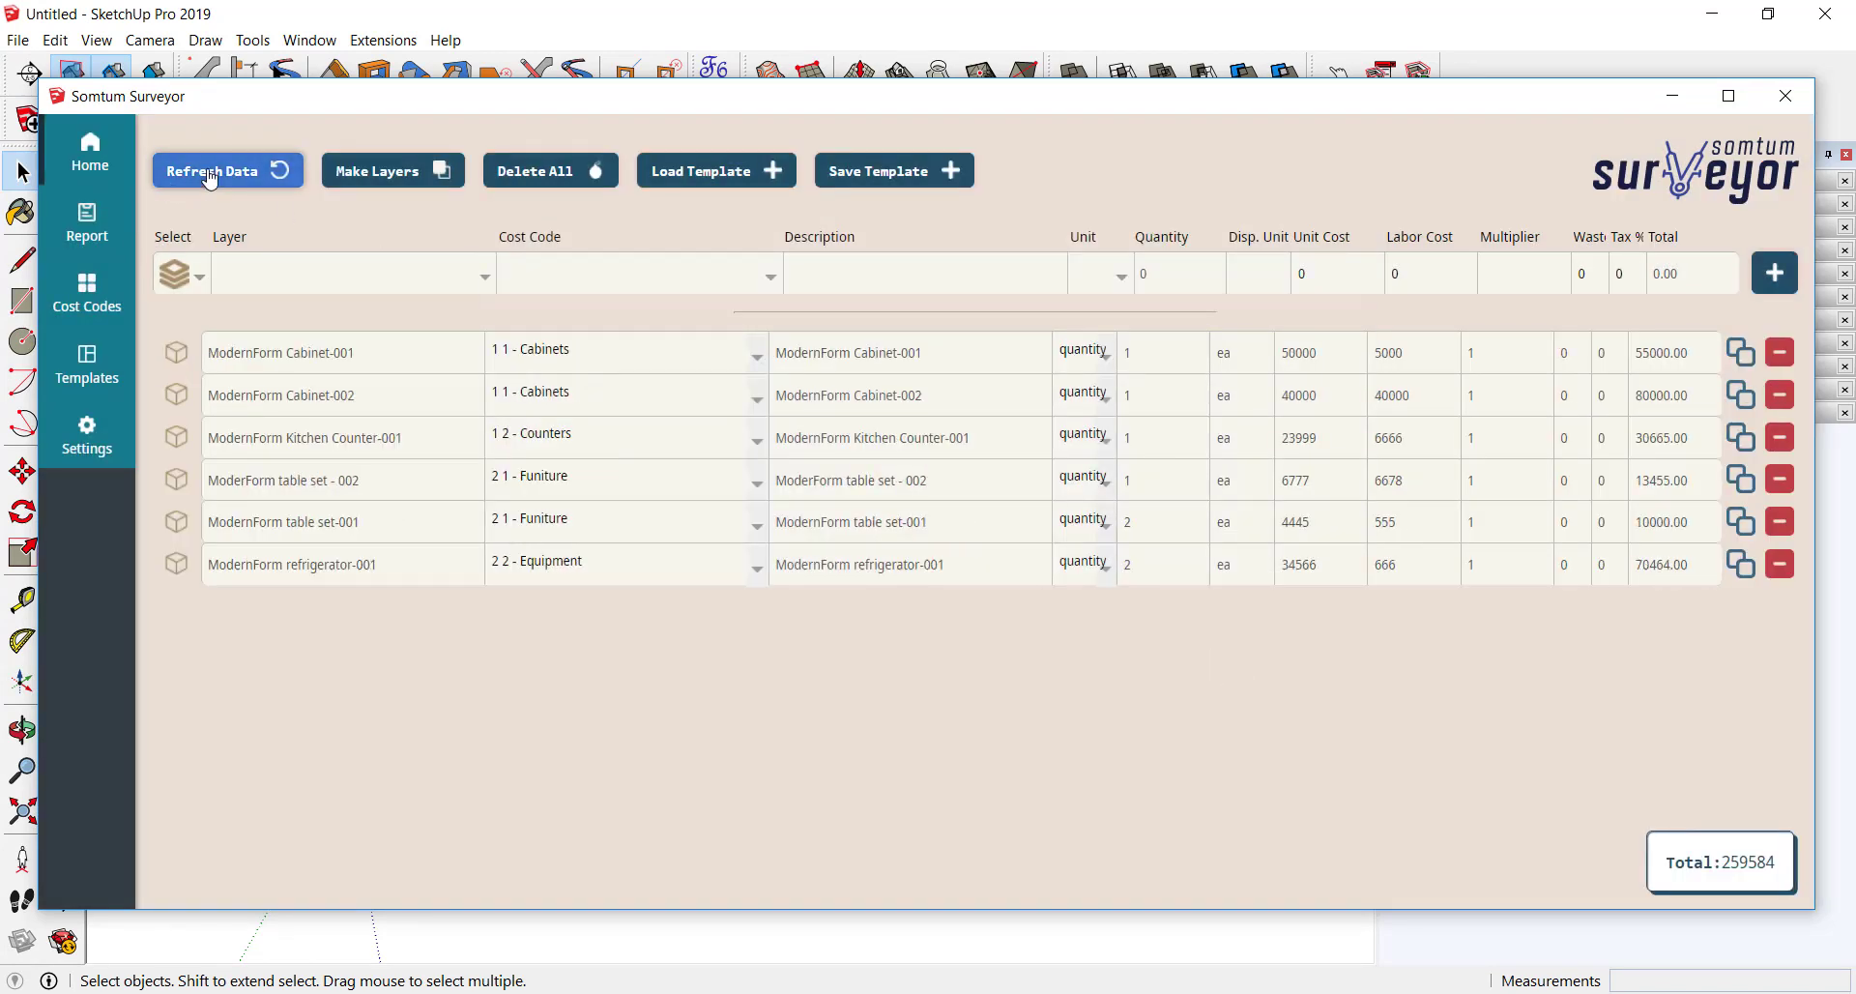
Autosize all columns on the Report page and drag the Surveyor window lower to uncover the model.
{"action": "left_click", "coordinate": [91, 228]}
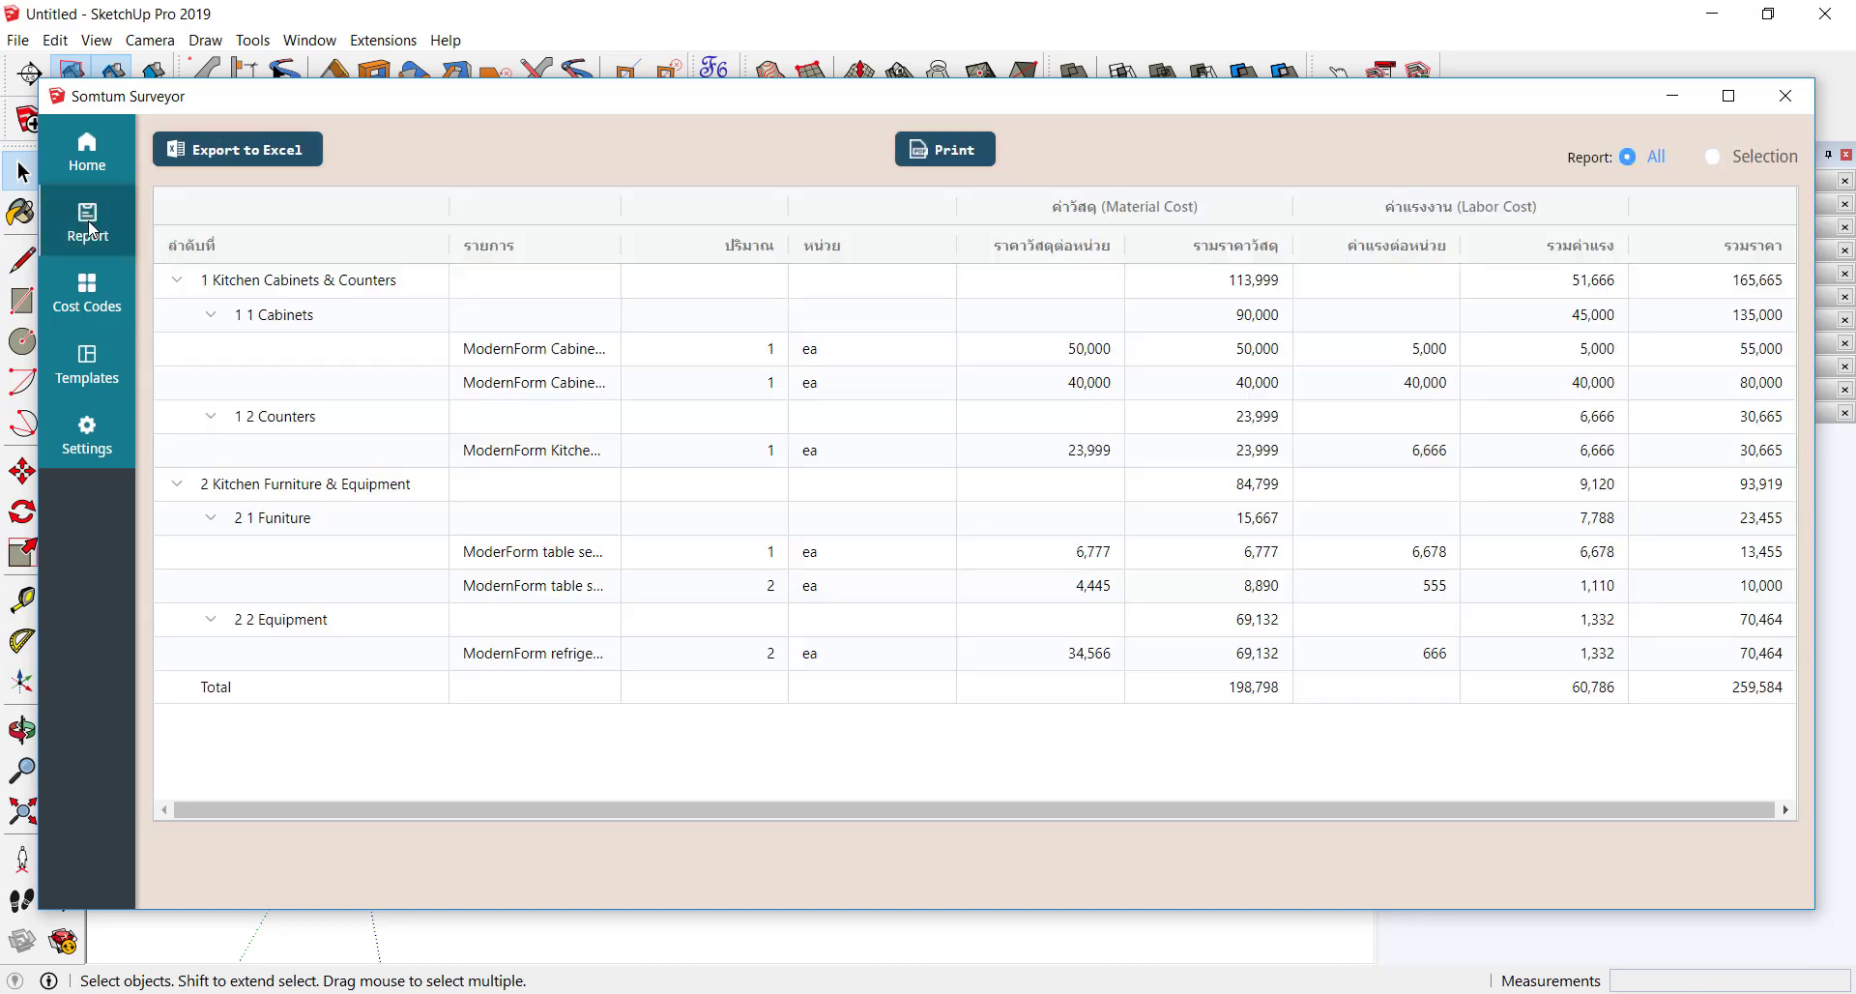
{"action": "left_click", "coordinate": [597, 248]}
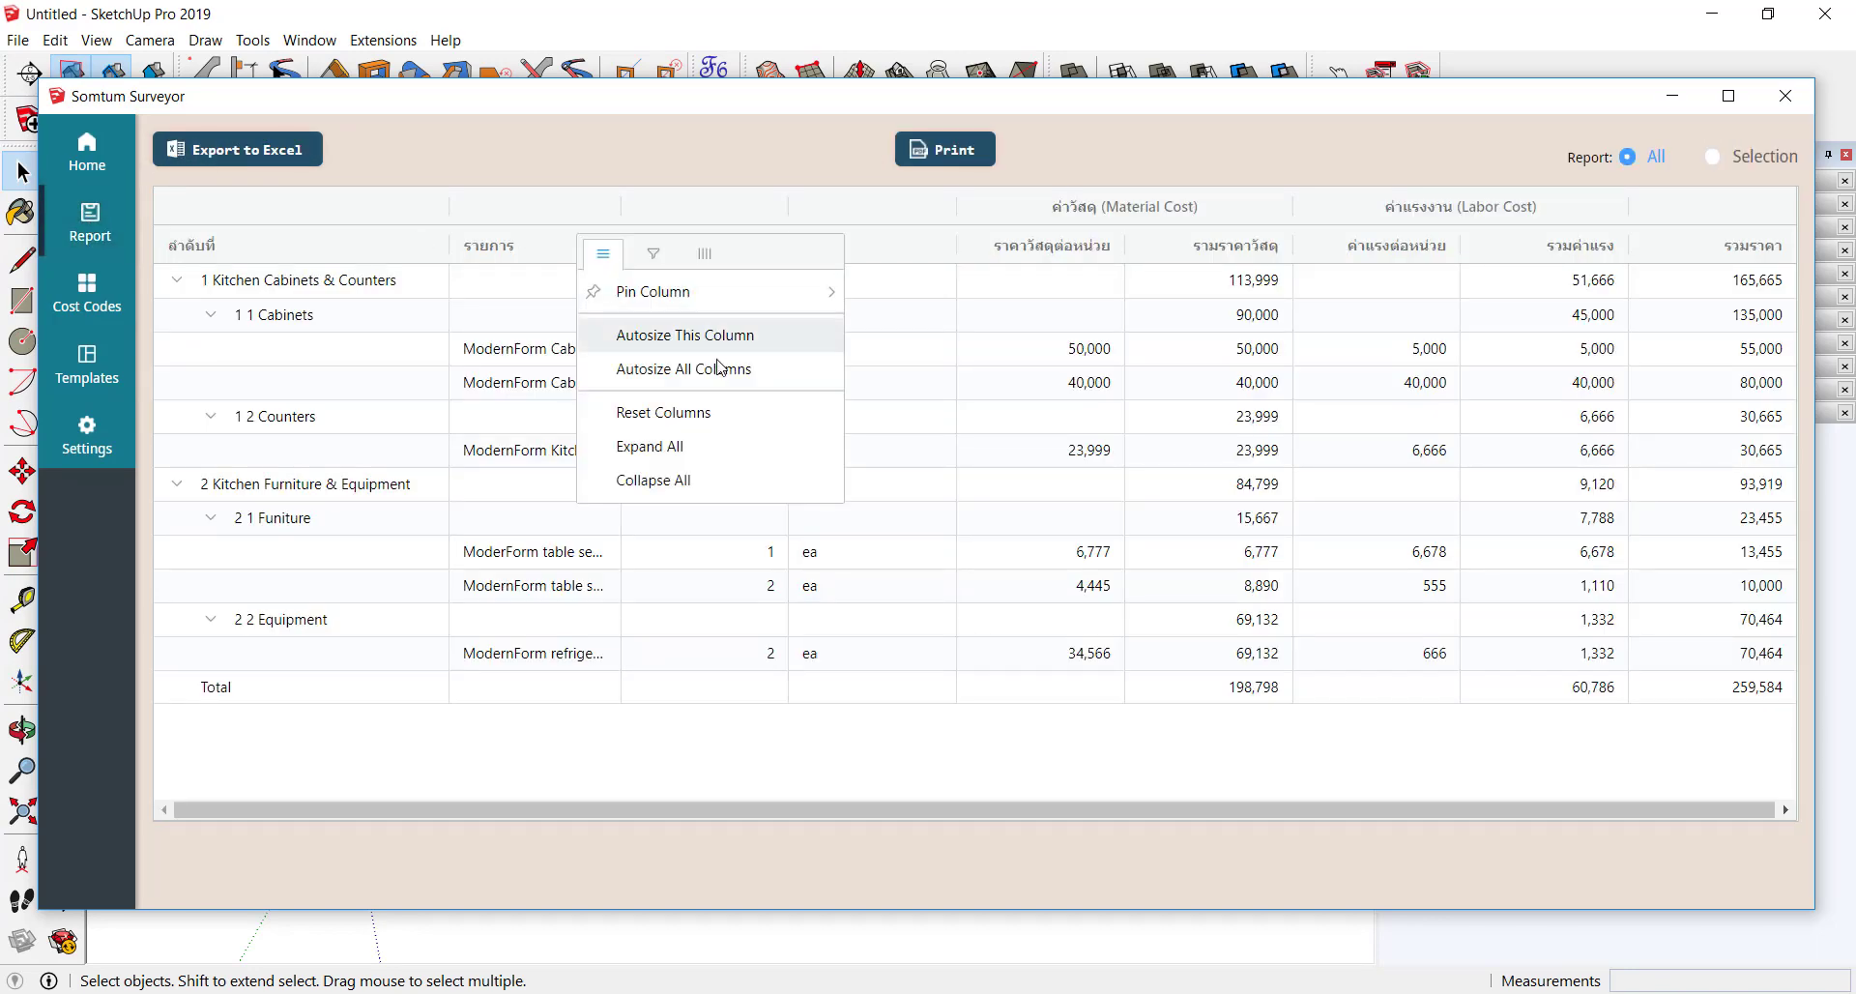
{"action": "left_click", "coordinate": [717, 371]}
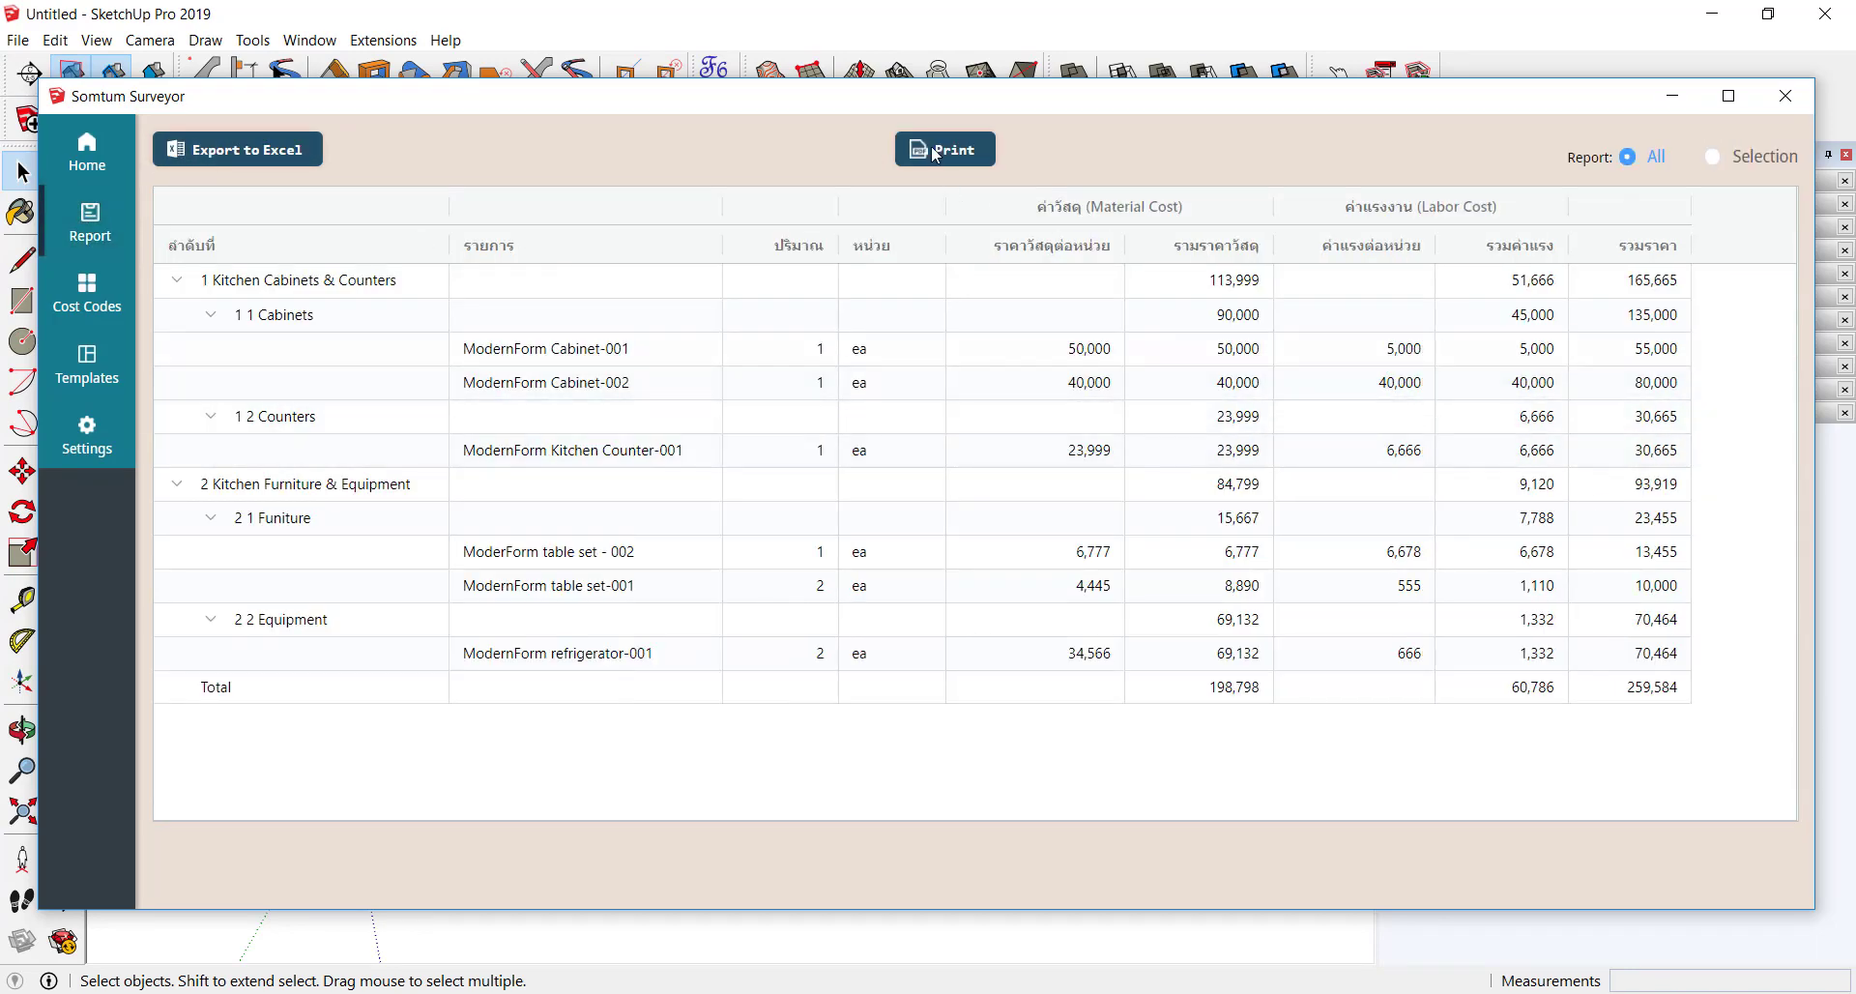
{"action": "left_click_drag", "start_coordinate": [829, 90], "coordinate": [829, 415]}
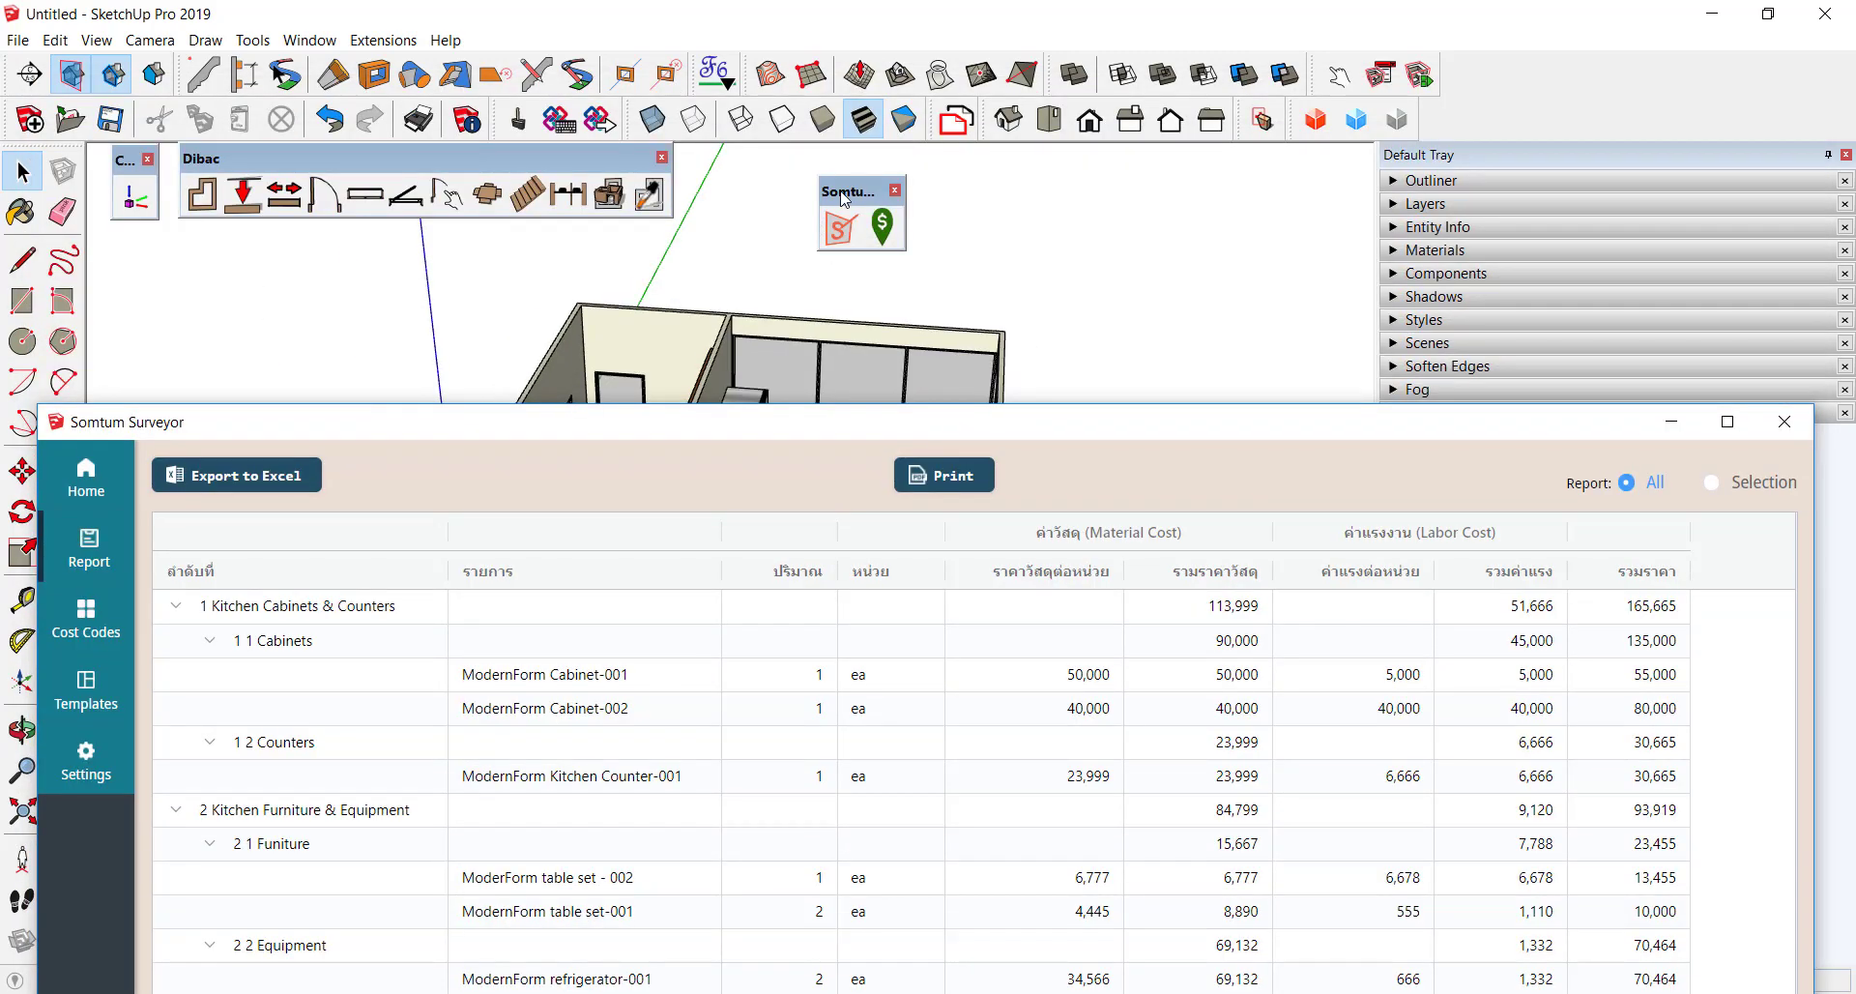
{"action": "mouse_move", "coordinate": [838, 467]}
{"action": "left_mouse_down"}
{"action": "mouse_move", "coordinate": [872, 486]}
{"action": "mouse_move", "coordinate": [878, 519]}
{"action": "left_mouse_up"}
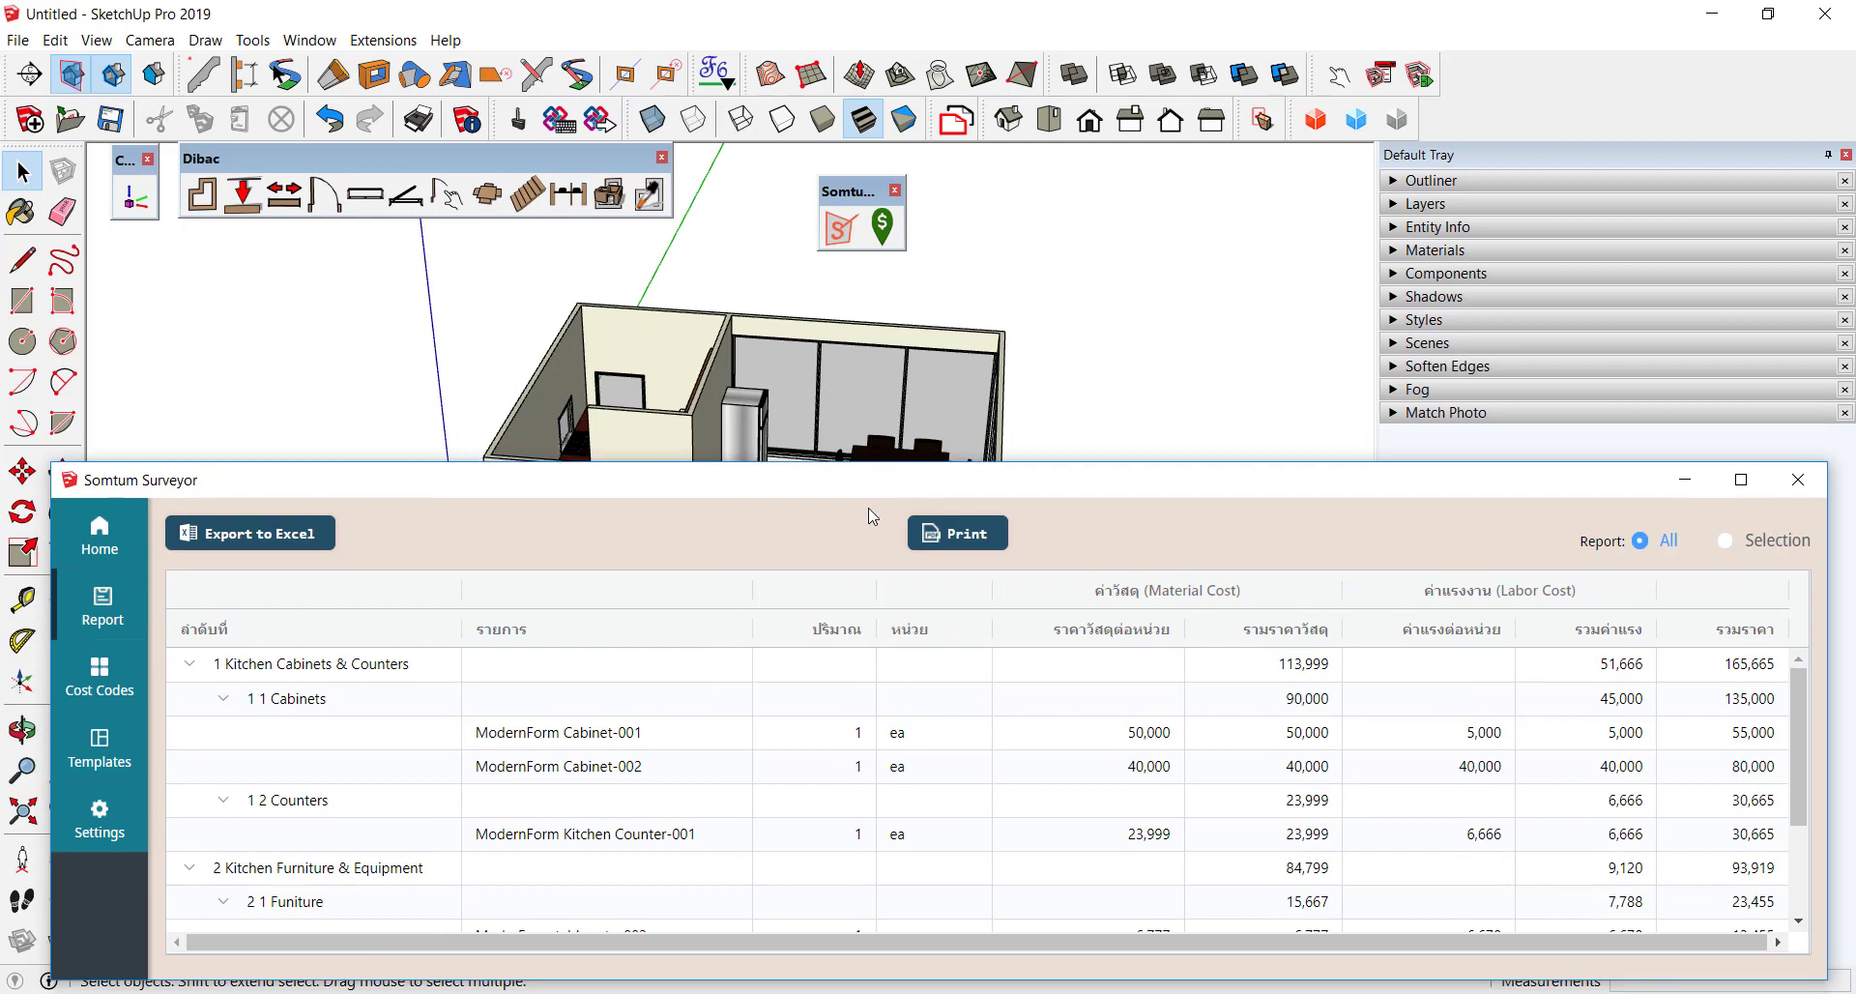
Set the report to Selection and check costs of an upper cabinet, then the lower counter cabinet.
{"action": "left_click", "coordinate": [1728, 585]}
{"action": "middle_click_drag", "start_coordinate": [1206, 355], "coordinate": [735, 329]}
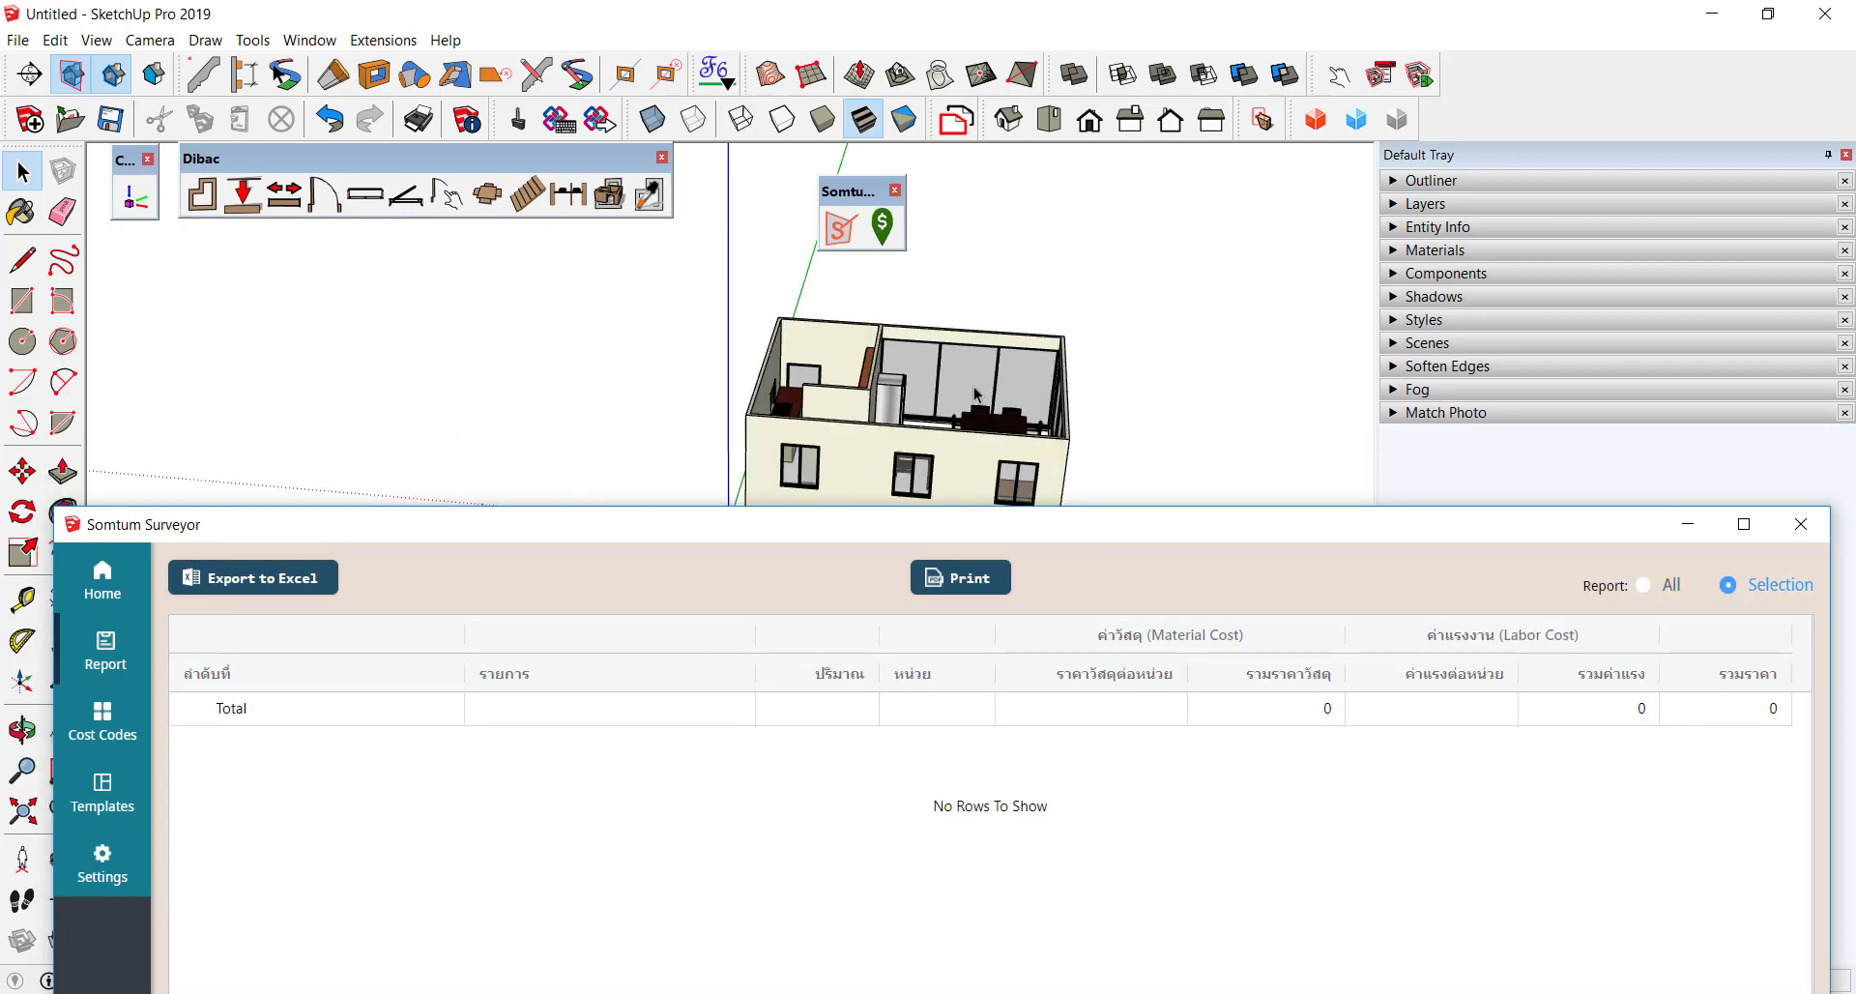
{"action": "scroll", "coordinate": [734, 328], "scroll_direction": "up", "scroll_amount": 5}
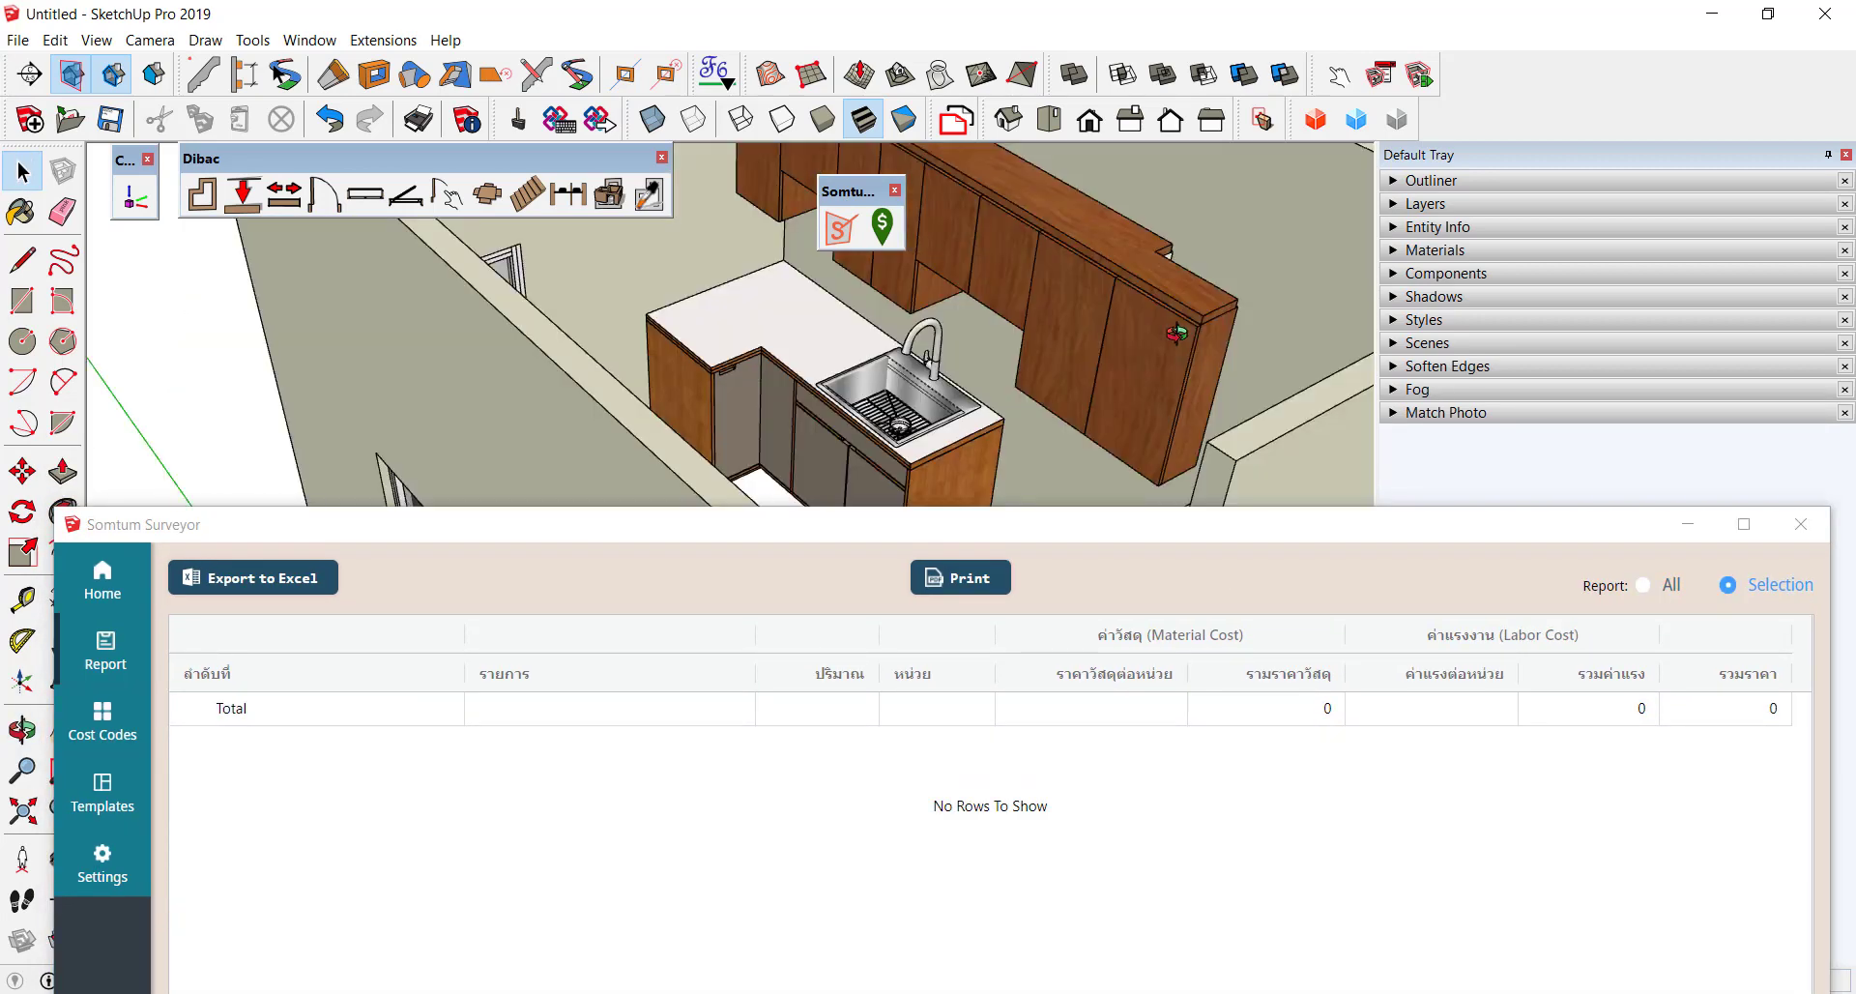
{"action": "scroll", "coordinate": [877, 416], "scroll_direction": "down", "scroll_amount": 2}
{"action": "scroll", "coordinate": [876, 413], "scroll_direction": "up", "scroll_amount": 3}
{"action": "scroll", "coordinate": [928, 387], "scroll_direction": "up", "scroll_amount": 2}
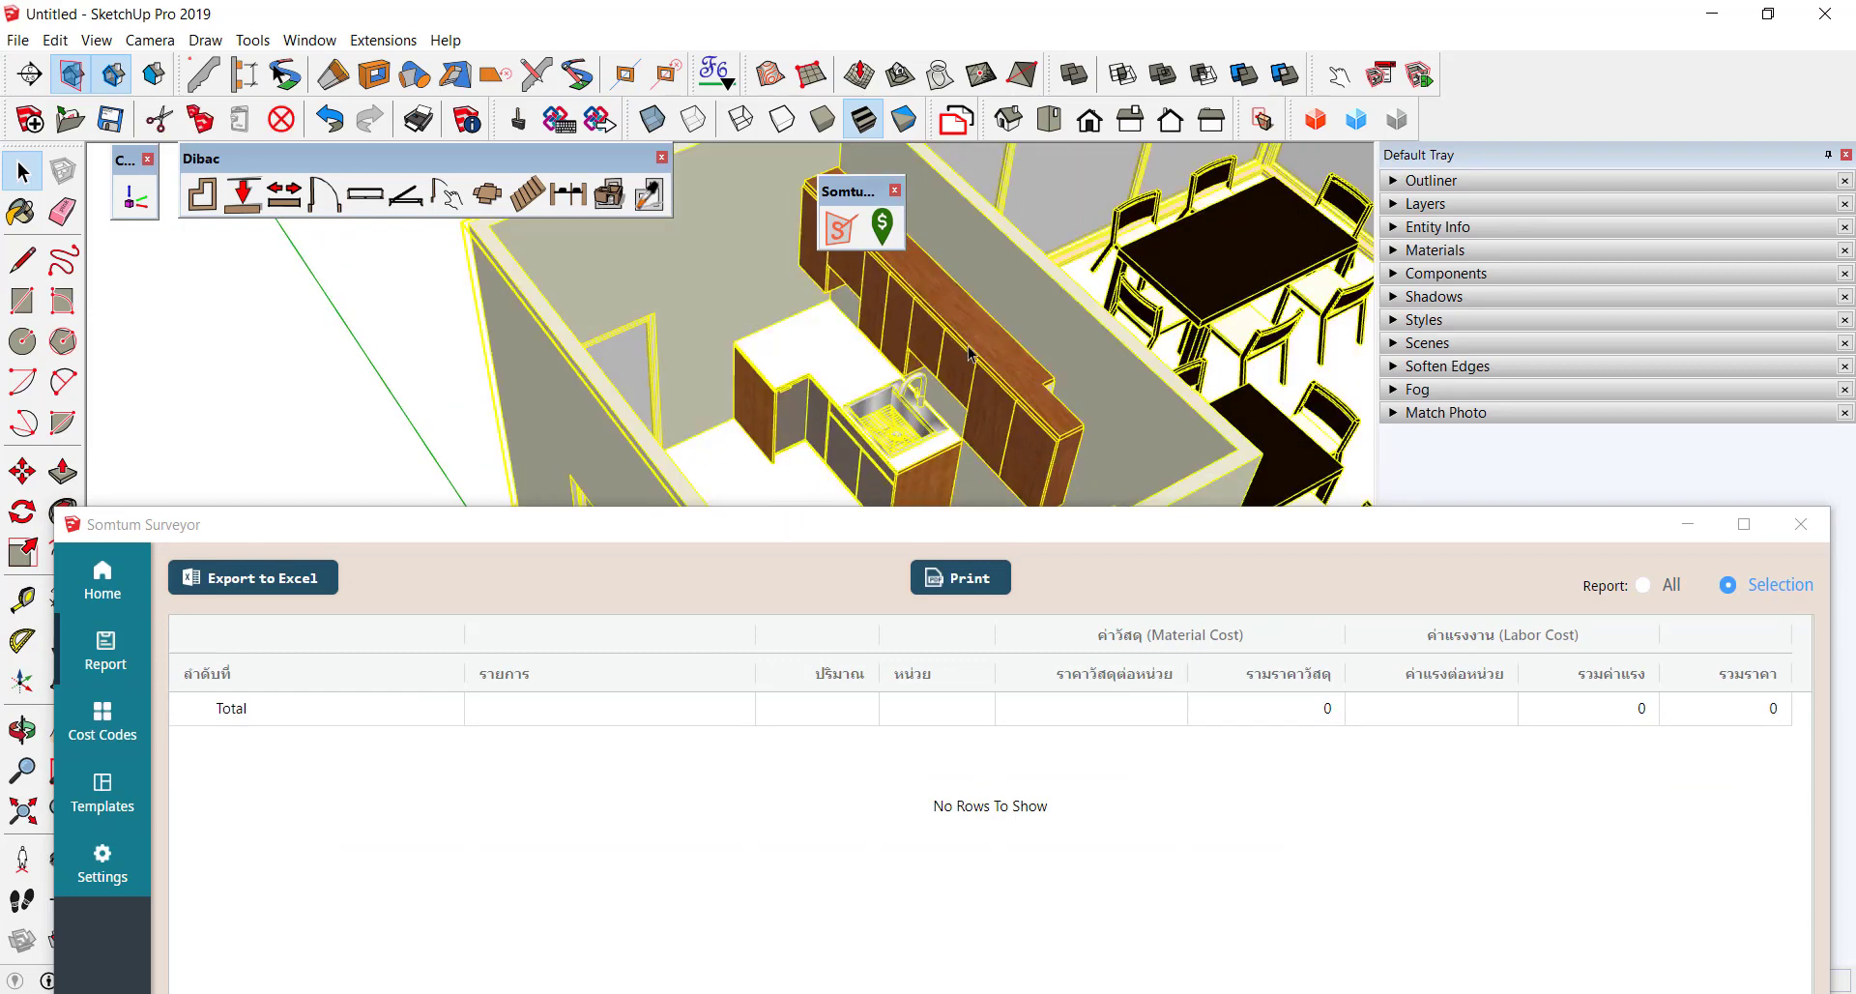
{"action": "left_click", "coordinate": [970, 354]}
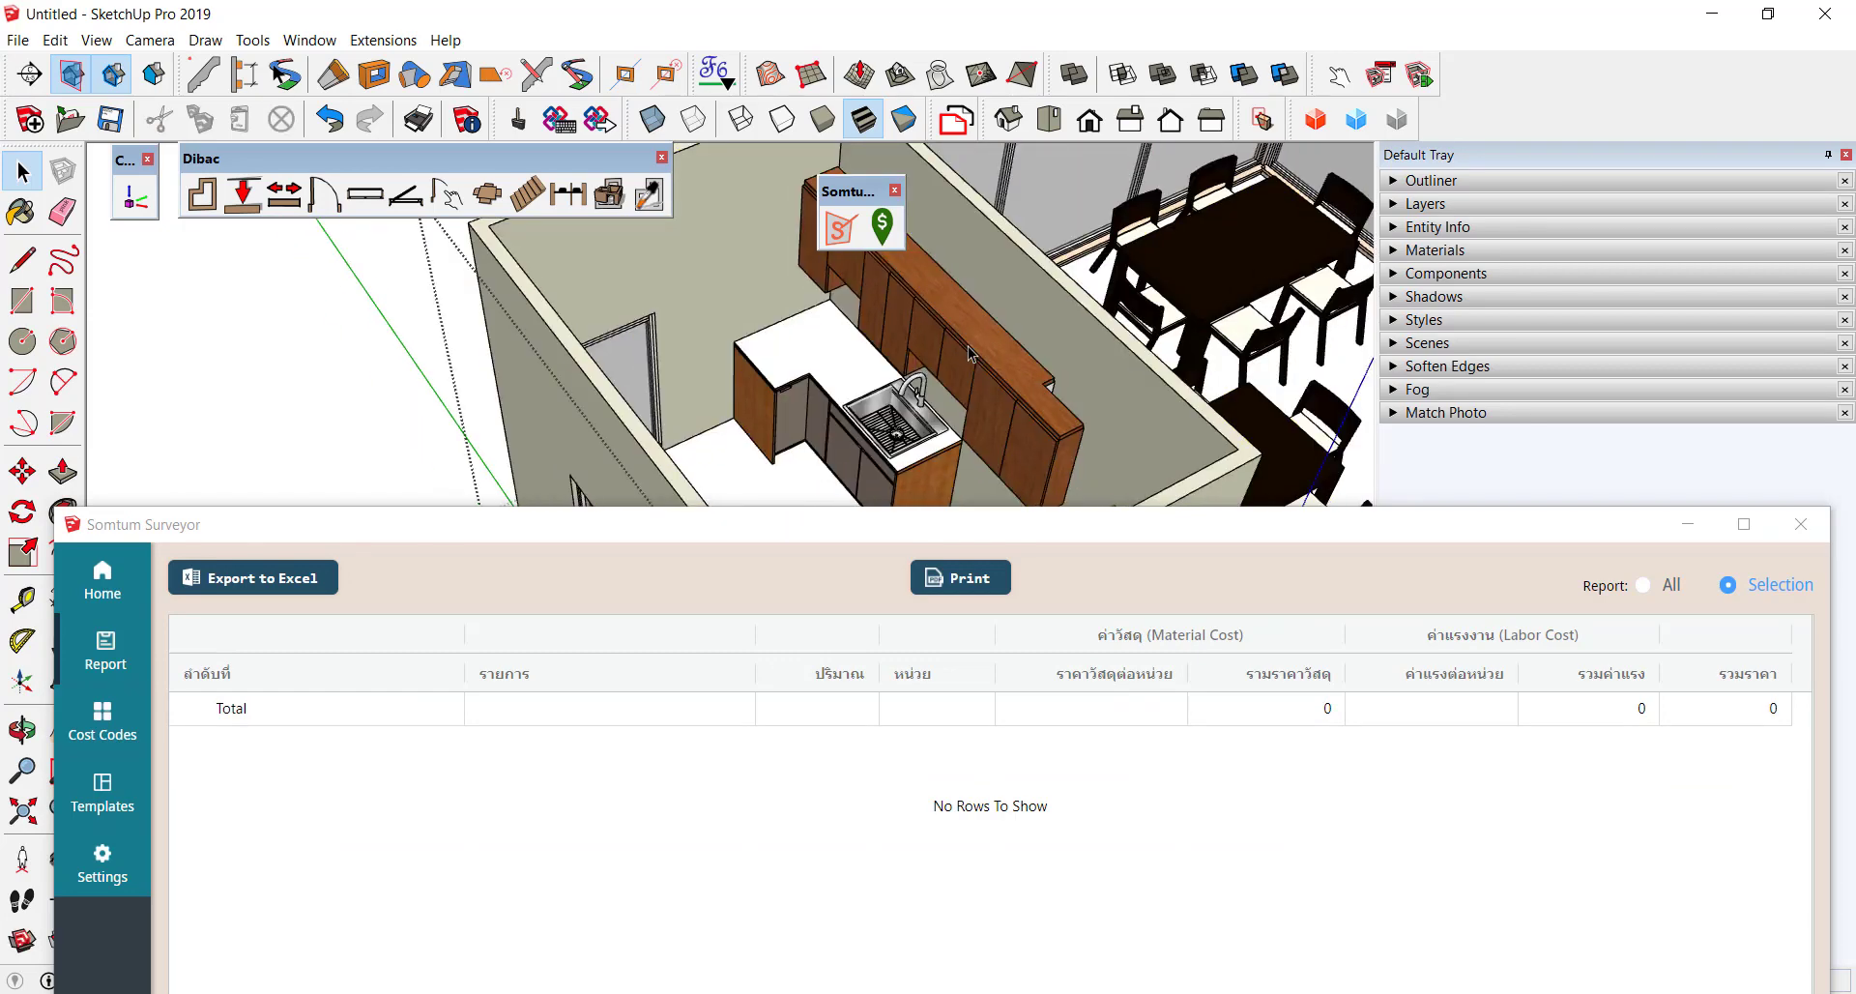
{"action": "left_click", "coordinate": [808, 380]}
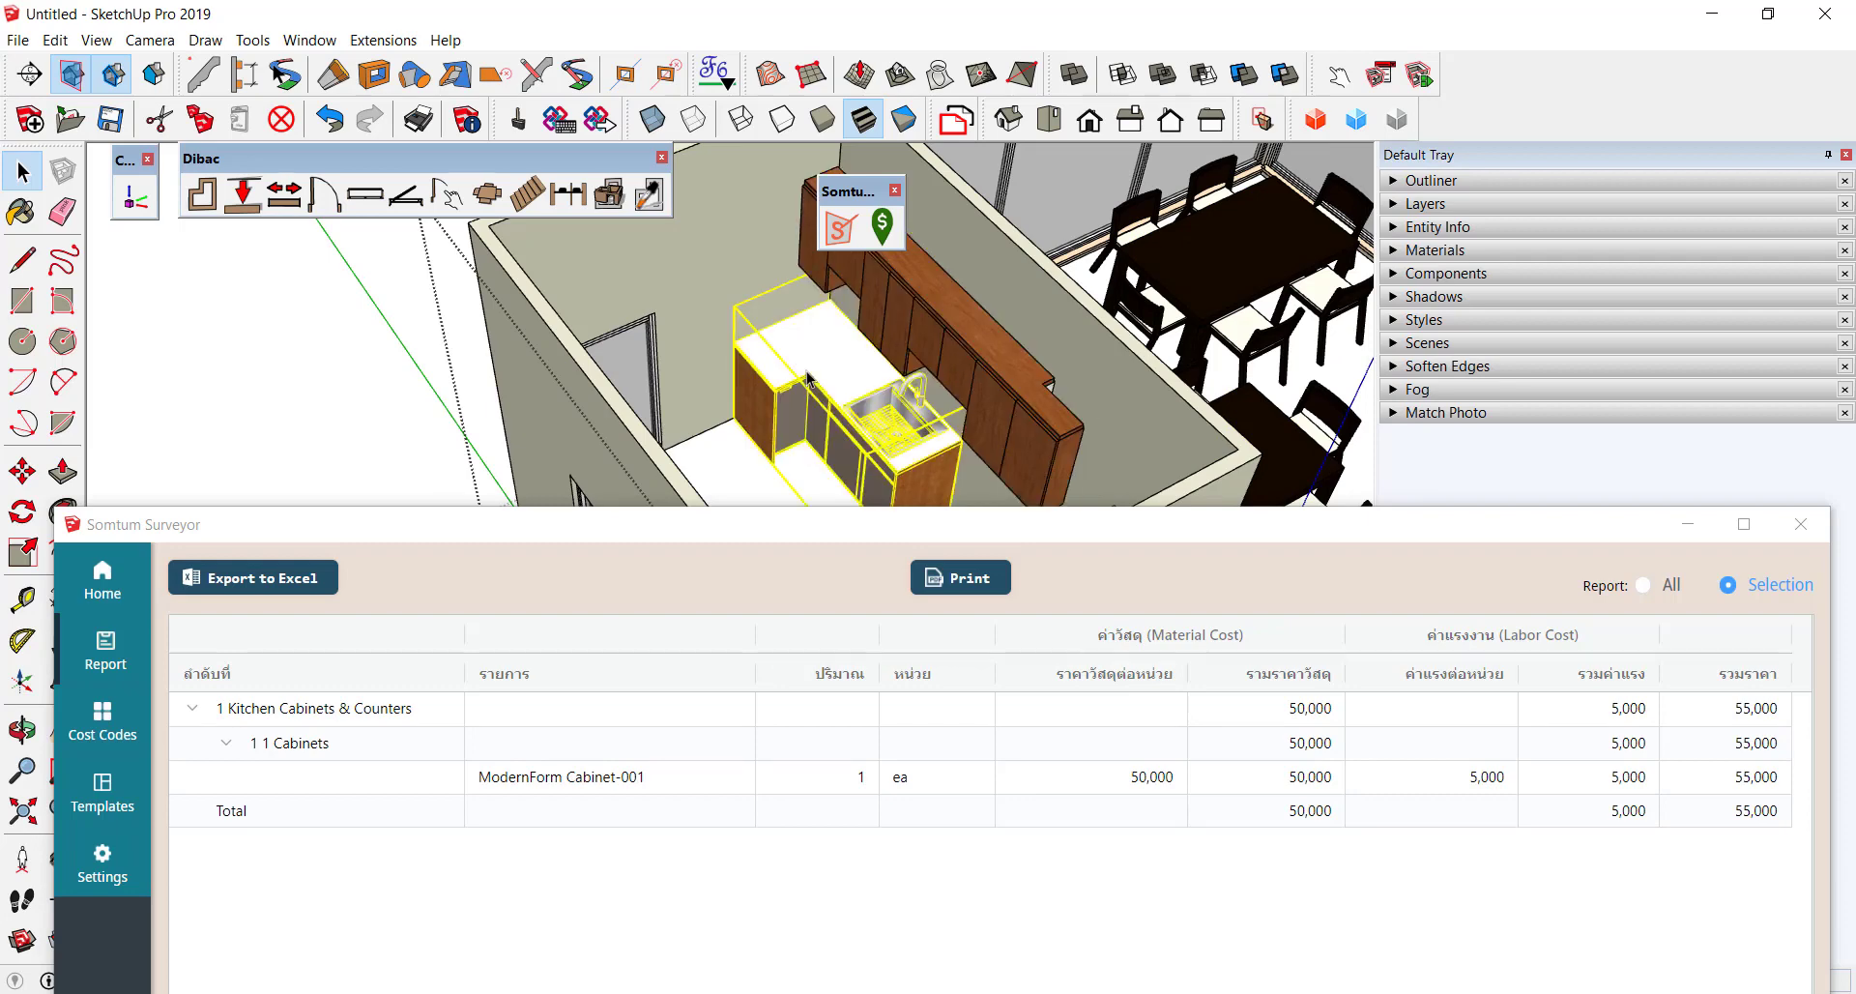
Select the upper cabinets, then the kitchen counter, to see their costs.
{"action": "left_click", "coordinate": [962, 356], "text": "shift"}
{"action": "middle_click_drag", "start_coordinate": [963, 356], "coordinate": [600, 470]}
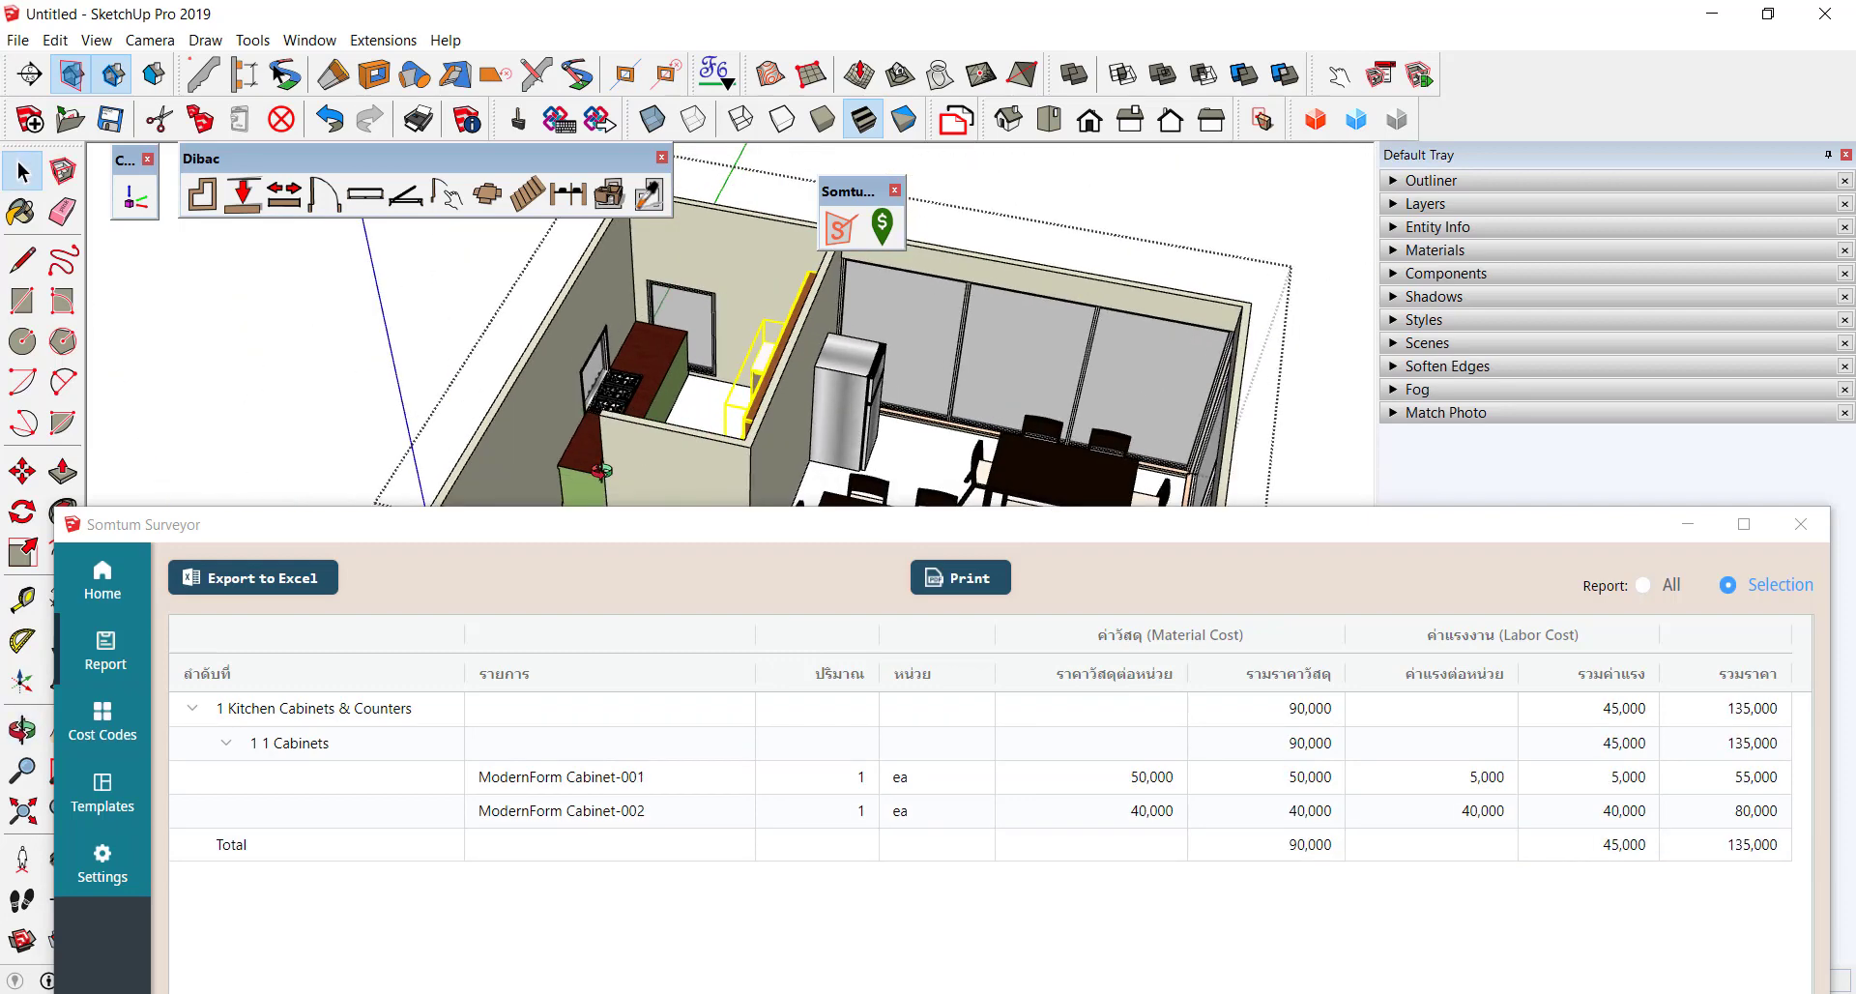
{"action": "scroll", "coordinate": [600, 470], "scroll_direction": "up", "scroll_amount": 3}
{"action": "scroll", "coordinate": [600, 470], "scroll_direction": "up", "scroll_amount": 3}
{"action": "left_click", "coordinate": [856, 297]}
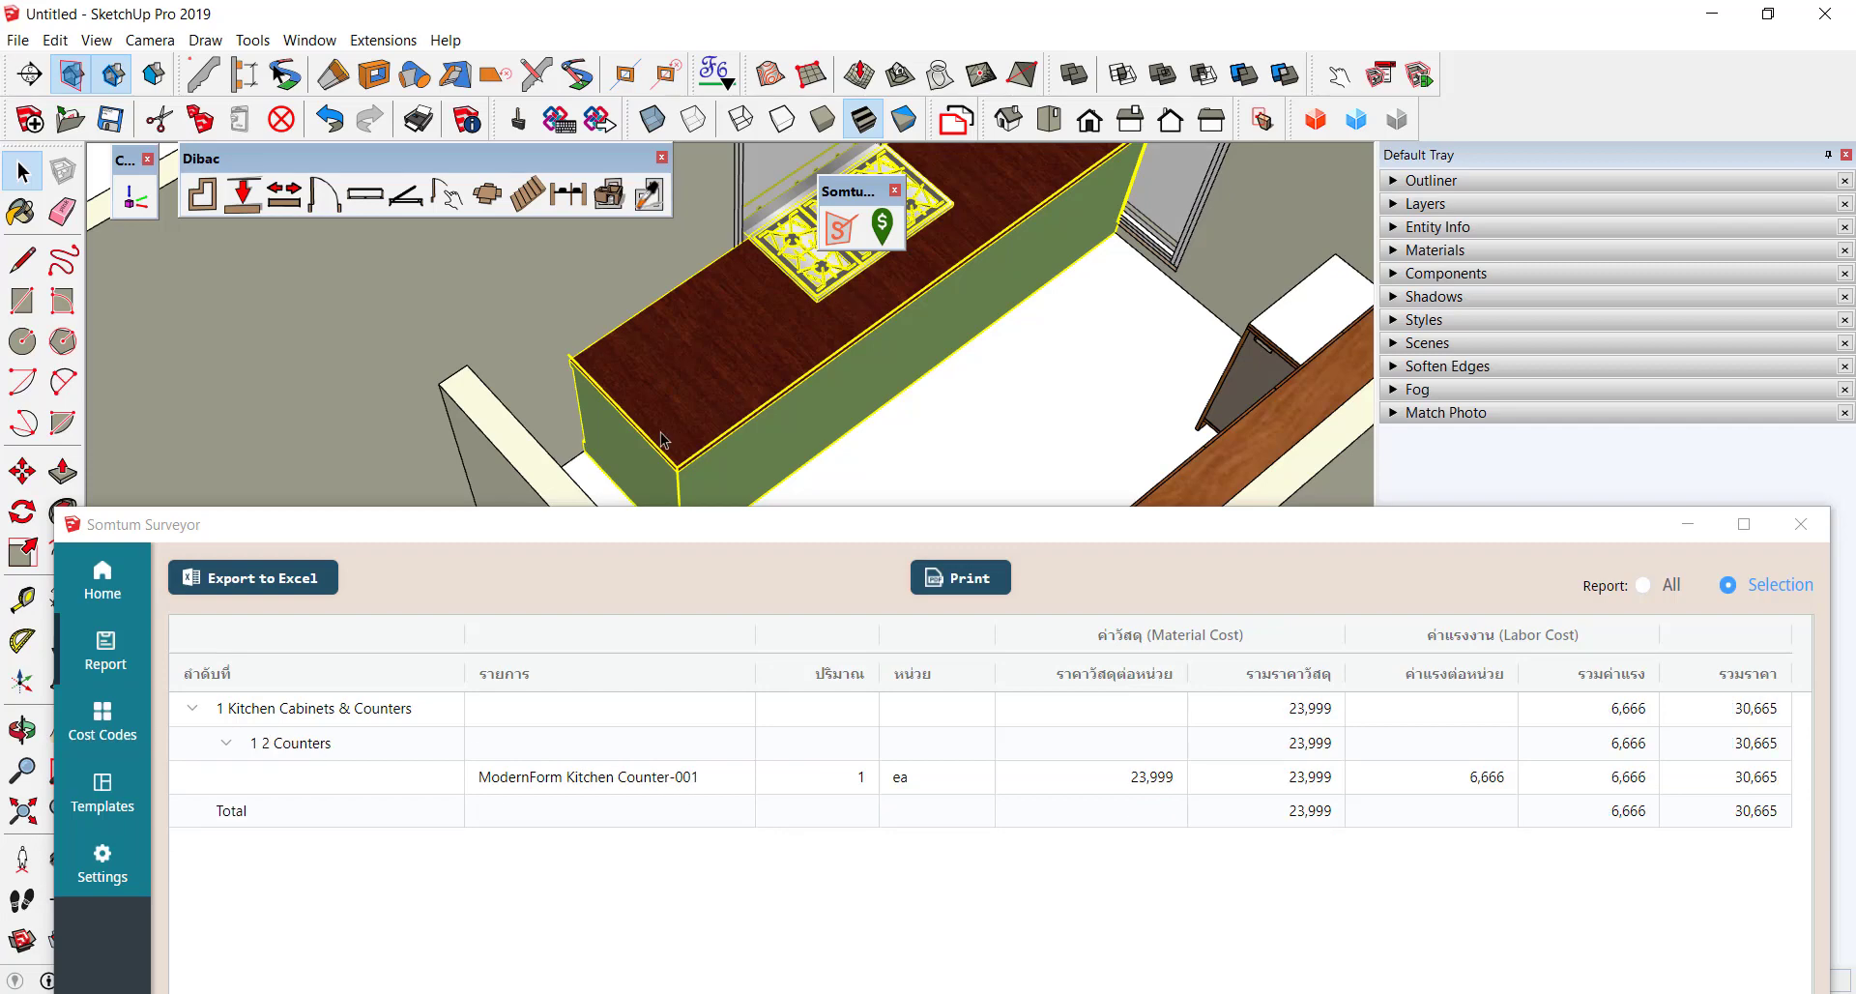
Select the dining table and chairs set to see its cost.
{"action": "scroll", "coordinate": [665, 440], "scroll_direction": "down", "scroll_amount": 2}
{"action": "scroll", "coordinate": [665, 439], "scroll_direction": "down", "scroll_amount": 2}
{"action": "scroll", "coordinate": [959, 426], "scroll_direction": "down", "scroll_amount": 2}
{"action": "scroll", "coordinate": [958, 426], "scroll_direction": "down", "scroll_amount": 1}
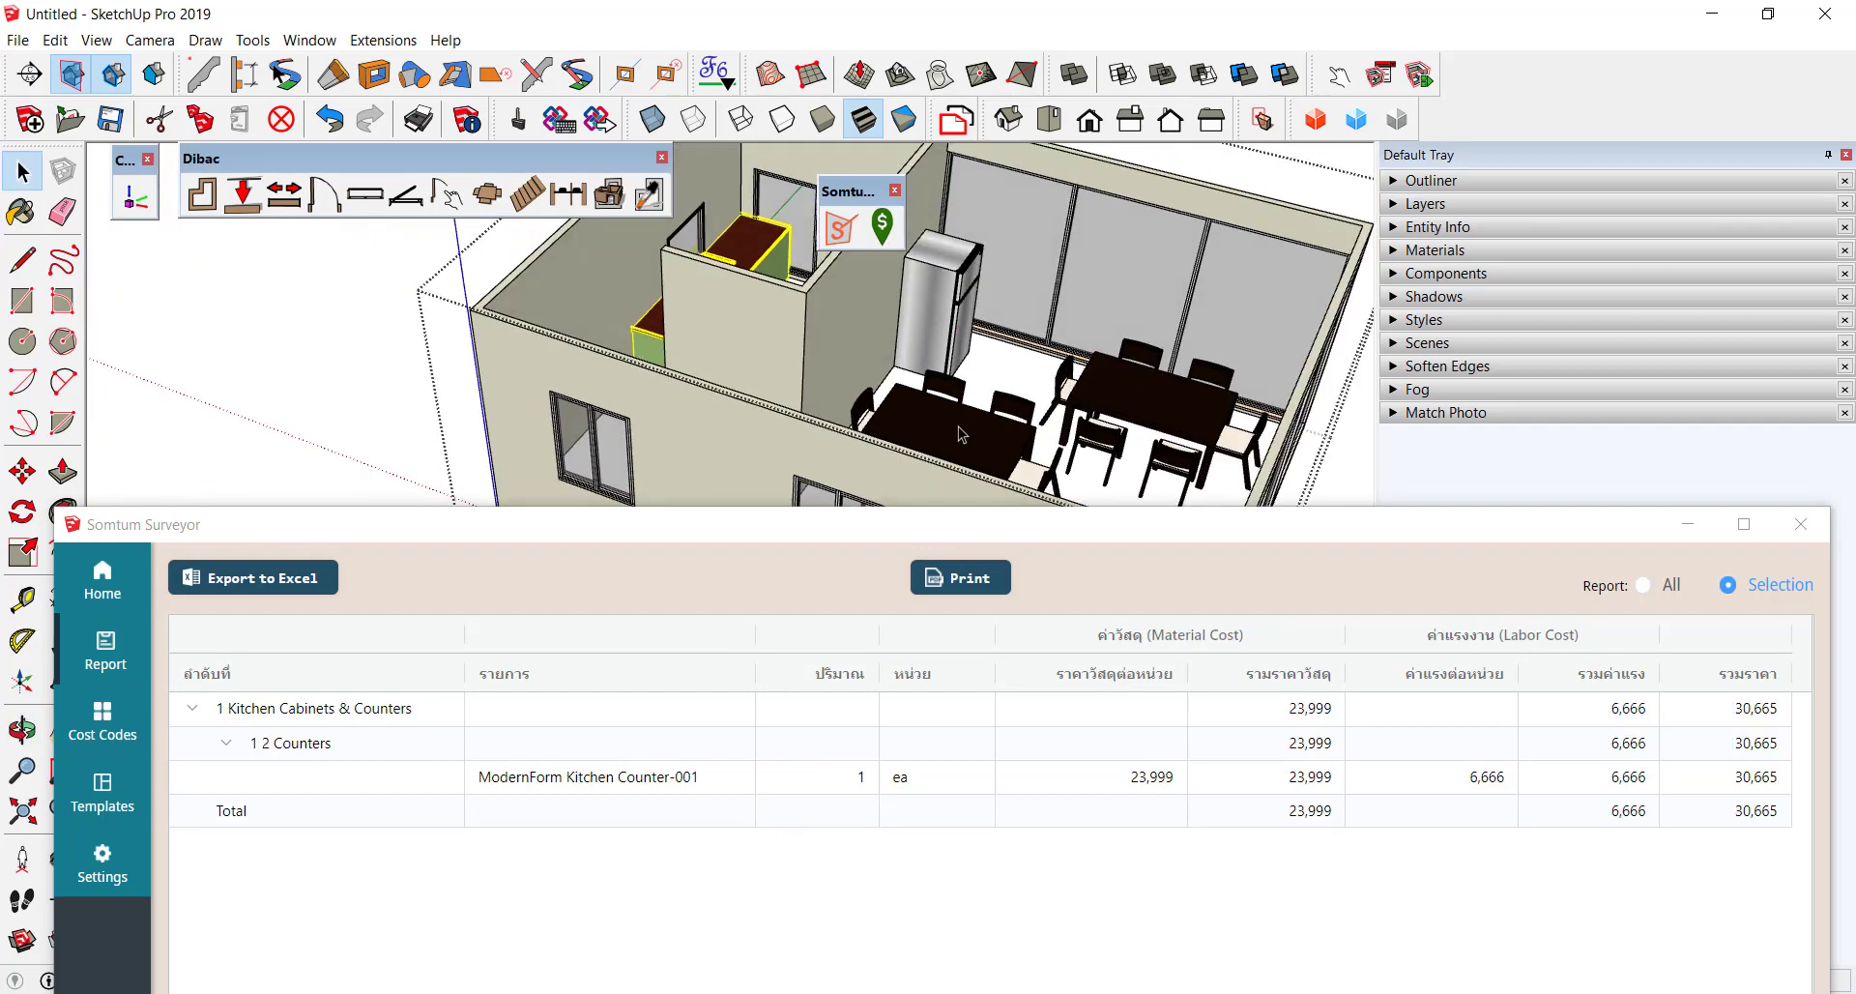
{"action": "scroll", "coordinate": [958, 427], "scroll_direction": "up", "scroll_amount": 1}
{"action": "left_click", "coordinate": [1012, 420]}
Select the whole house to list all costs, then close the cost report.
{"action": "scroll", "coordinate": [1176, 404], "scroll_direction": "down", "scroll_amount": 3}
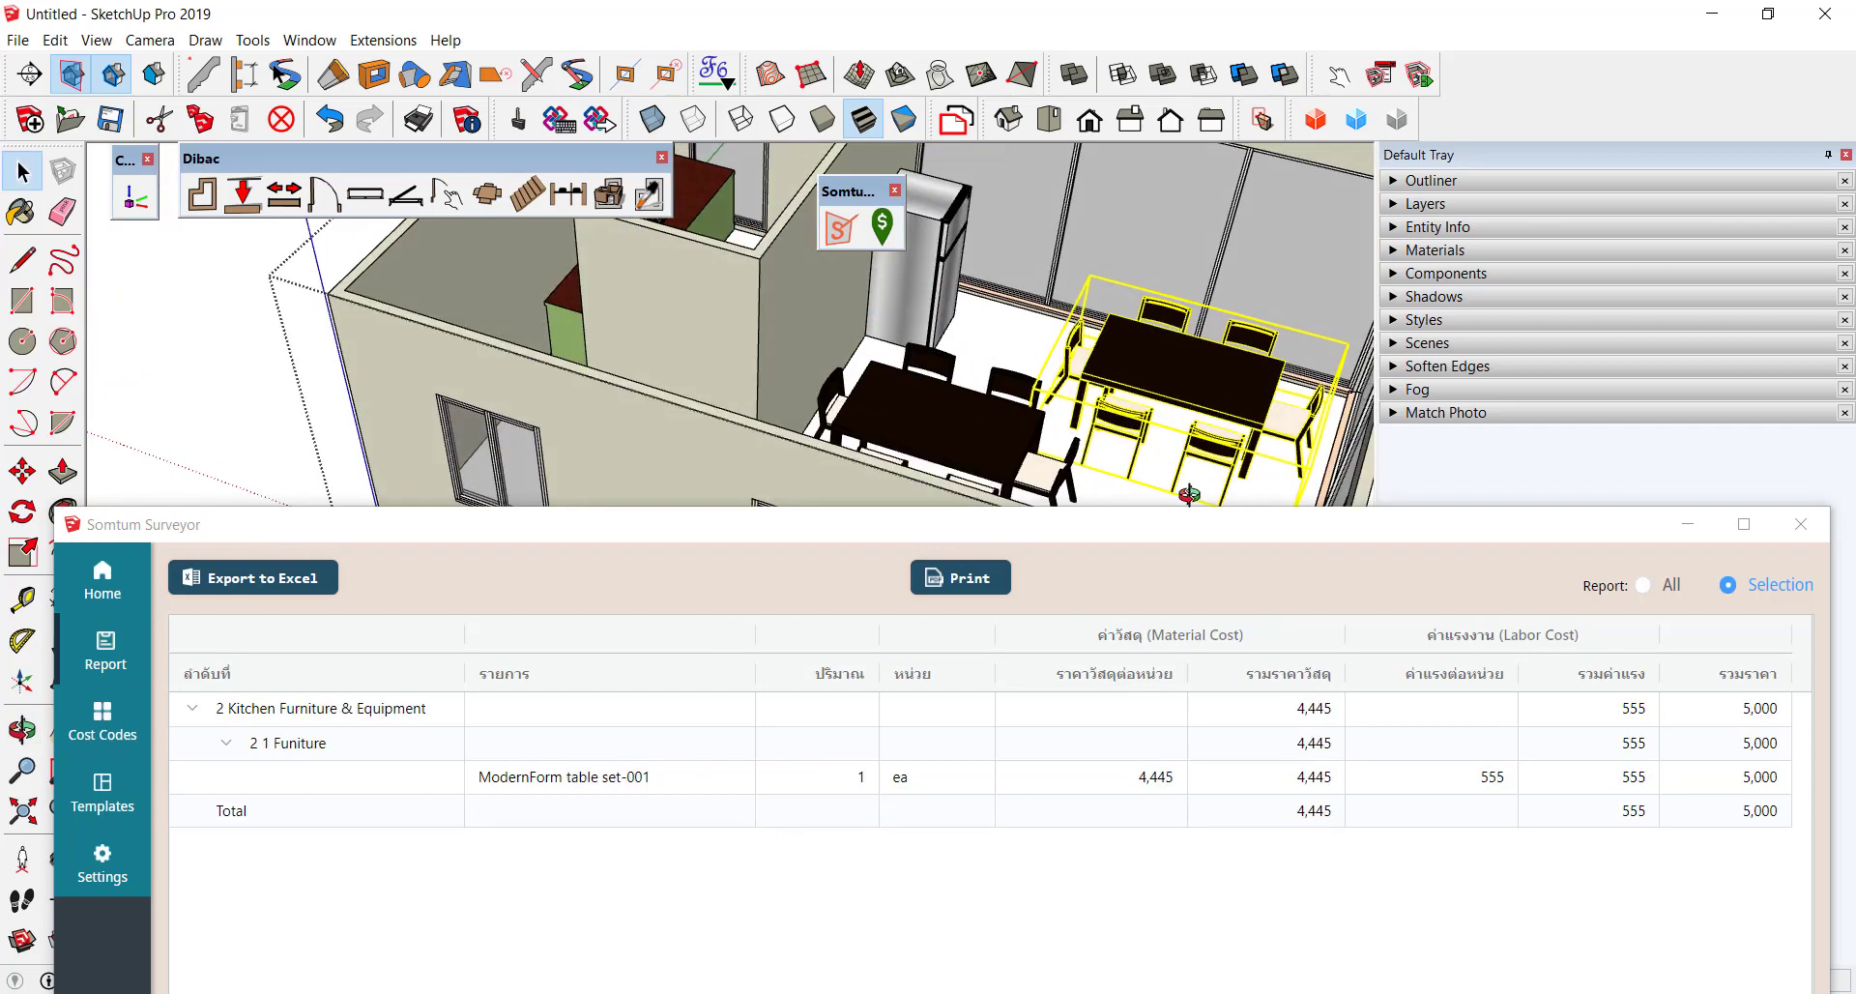
{"action": "mouse_move", "coordinate": [1176, 404]}
{"action": "middle_mouse_down"}
{"action": "mouse_move", "coordinate": [878, 309]}
{"action": "mouse_move", "coordinate": [944, 381]}
{"action": "mouse_move", "coordinate": [800, 422]}
{"action": "mouse_move", "coordinate": [824, 502]}
{"action": "mouse_move", "coordinate": [663, 329]}
{"action": "middle_mouse_up"}
{"action": "scroll", "coordinate": [618, 348], "scroll_direction": "down", "scroll_amount": 2}
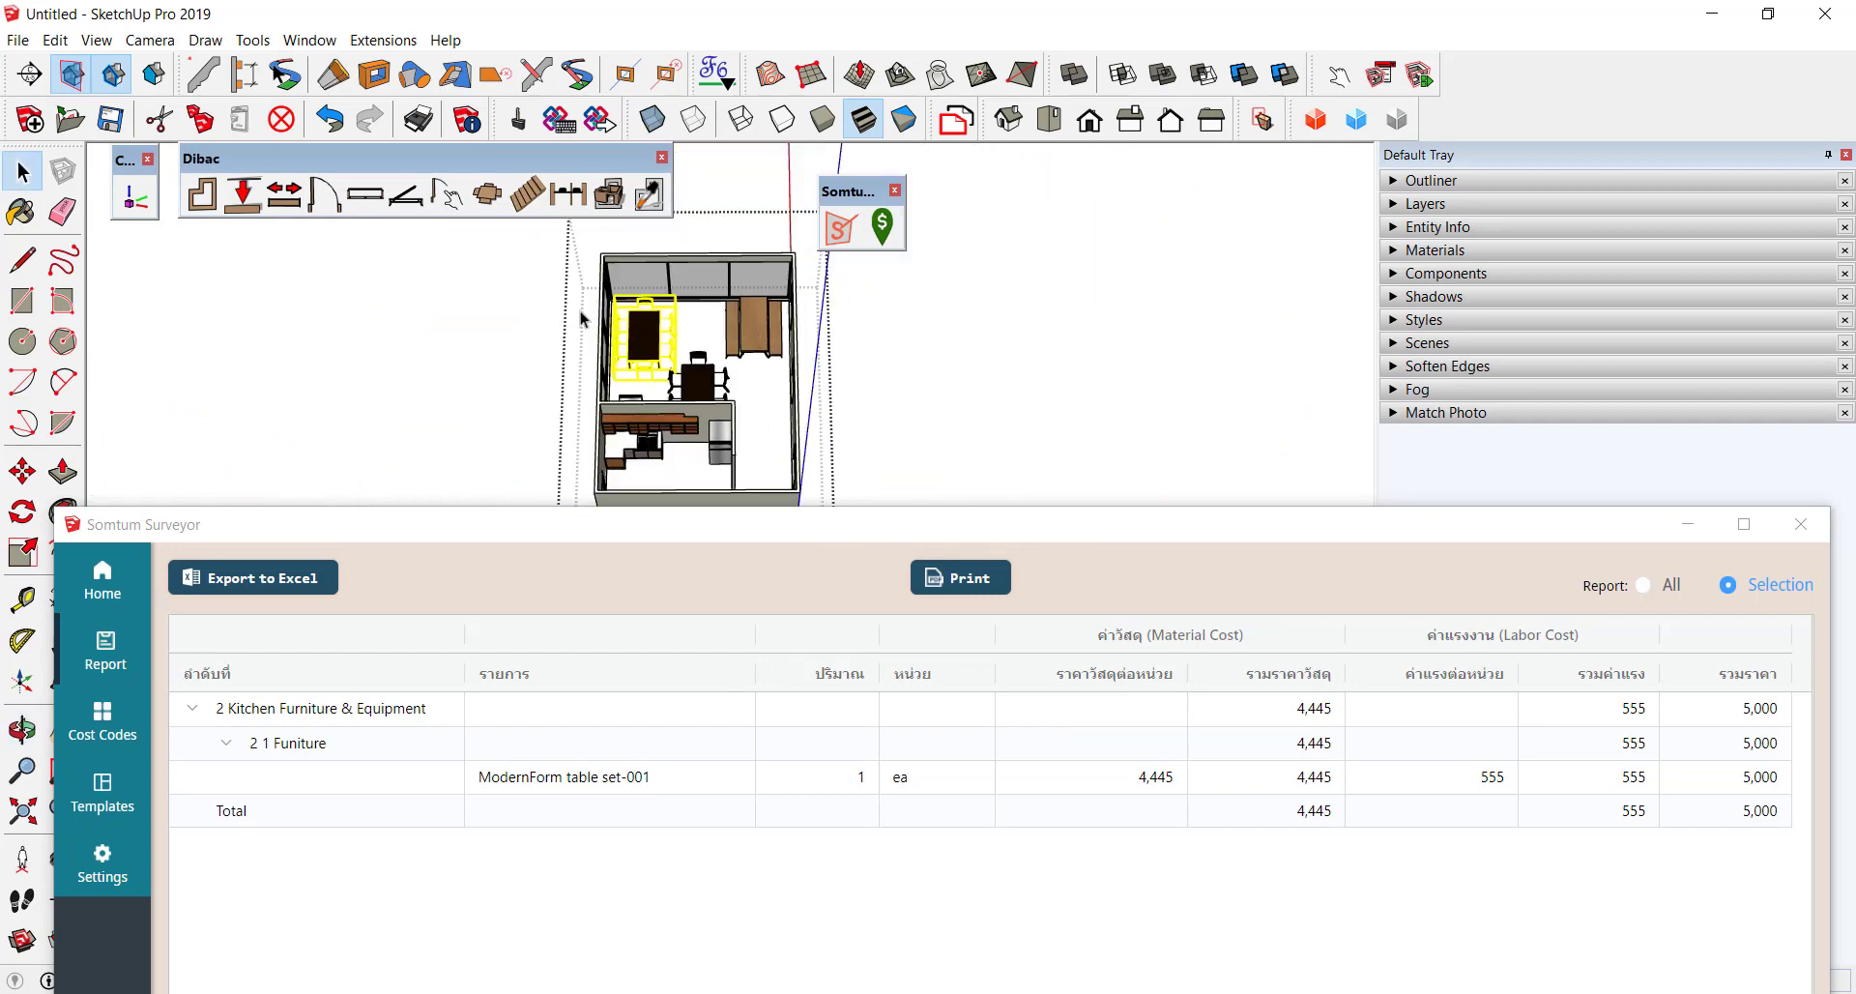
{"action": "left_click_drag", "start_coordinate": [850, 448], "coordinate": [850, 448]}
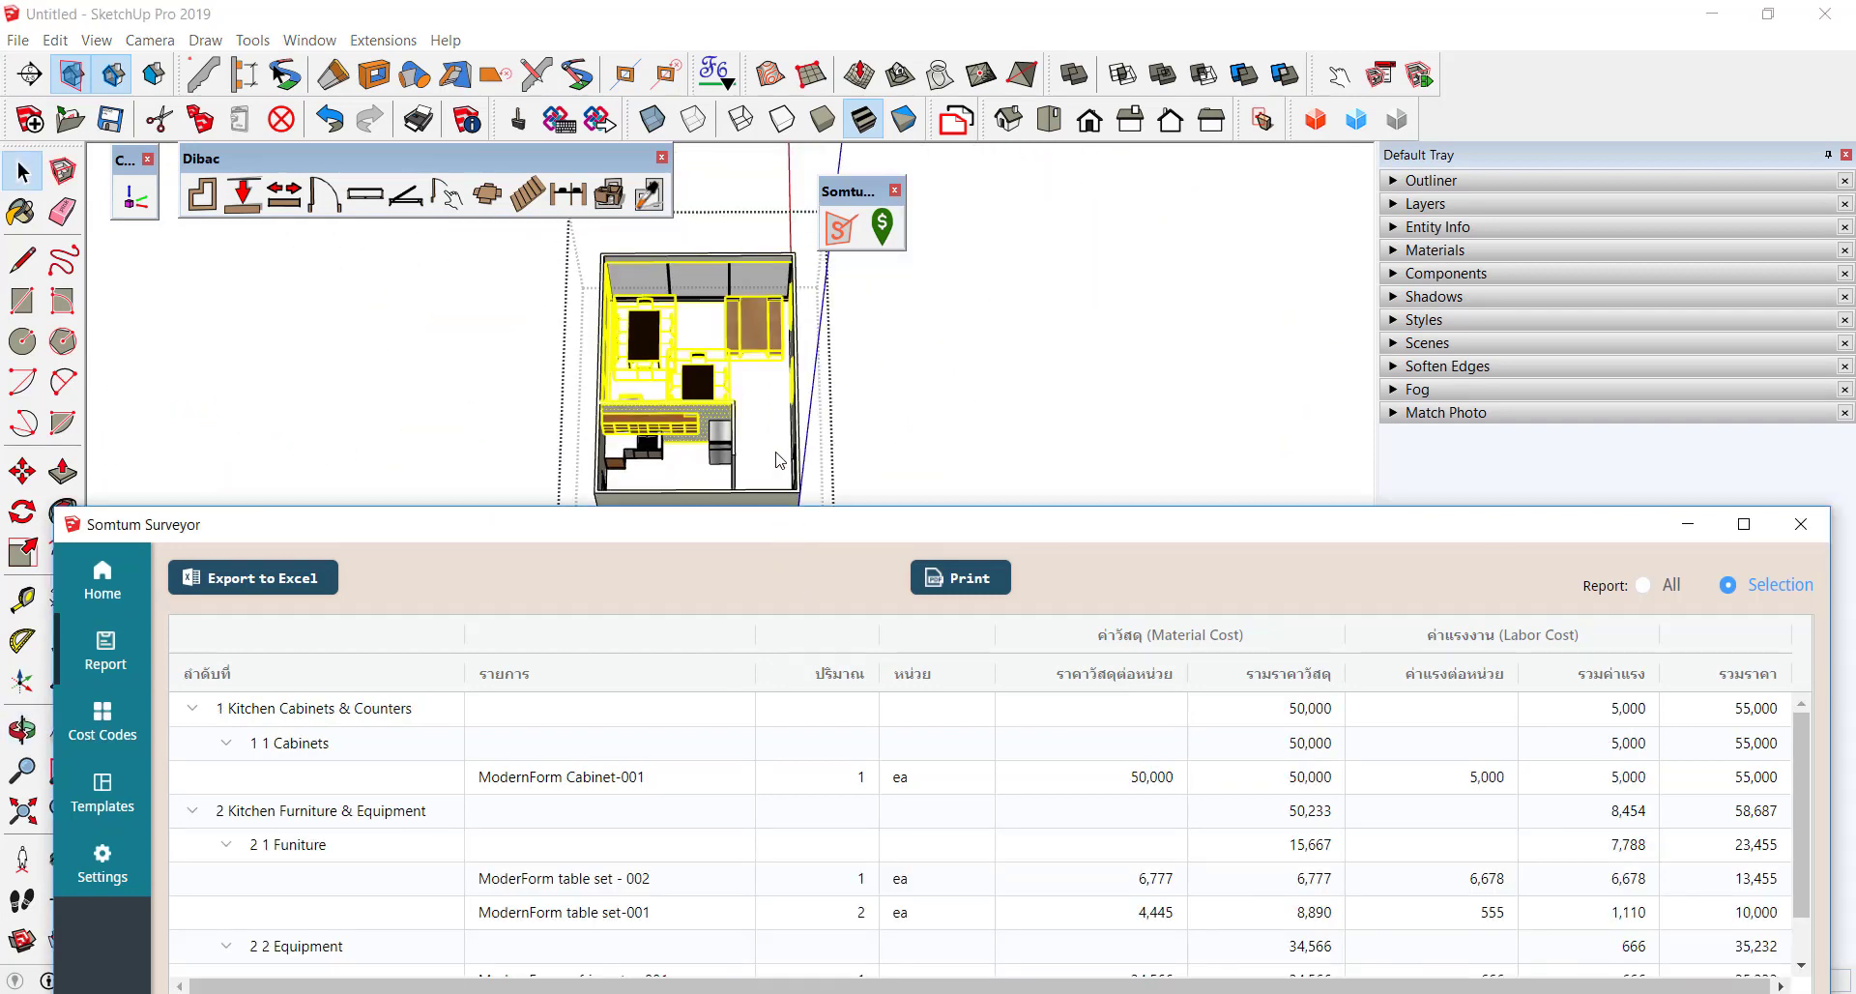
{"action": "mouse_move", "coordinate": [786, 538]}
{"action": "left_mouse_down"}
{"action": "mouse_move", "coordinate": [778, 402]}
{"action": "mouse_move", "coordinate": [781, 552]}
{"action": "left_mouse_up"}
{"action": "middle_click_drag", "start_coordinate": [692, 393], "coordinate": [928, 190]}
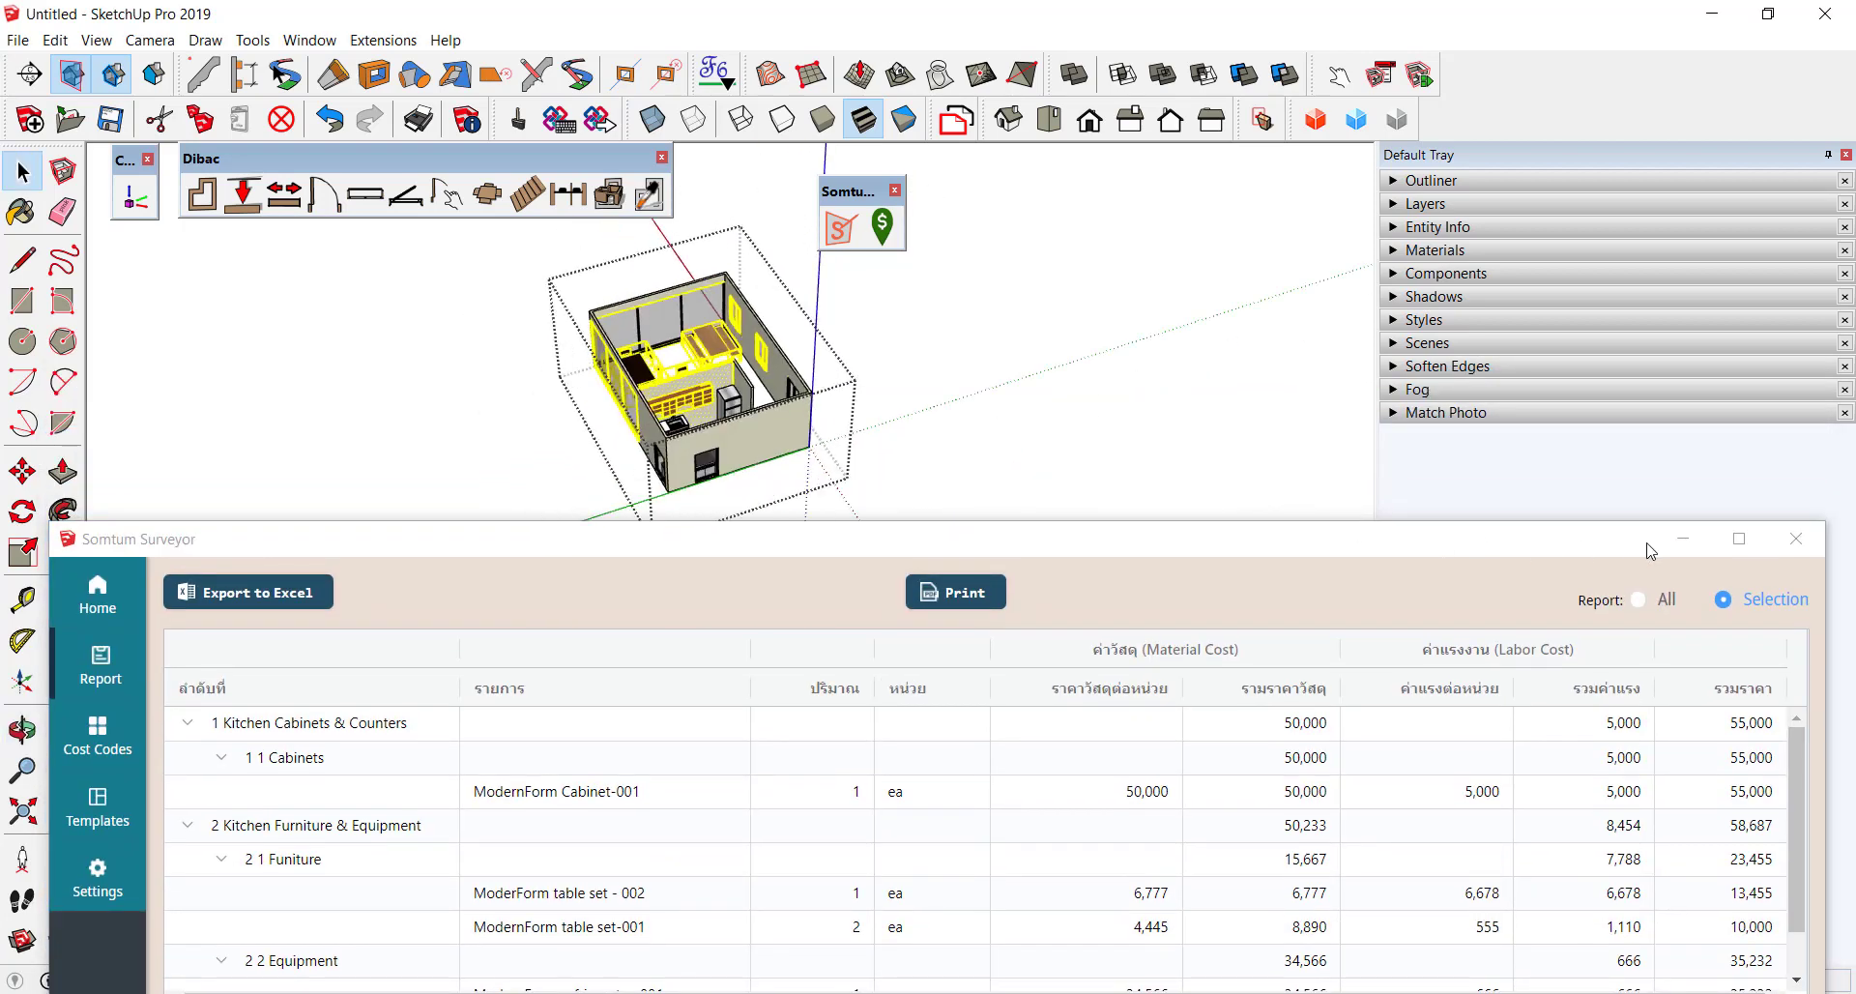
{"action": "left_click", "coordinate": [1794, 539]}
Copy the house with Move and Ctrl, placing the copy to the right of the original.
{"action": "left_click", "coordinate": [1132, 464]}
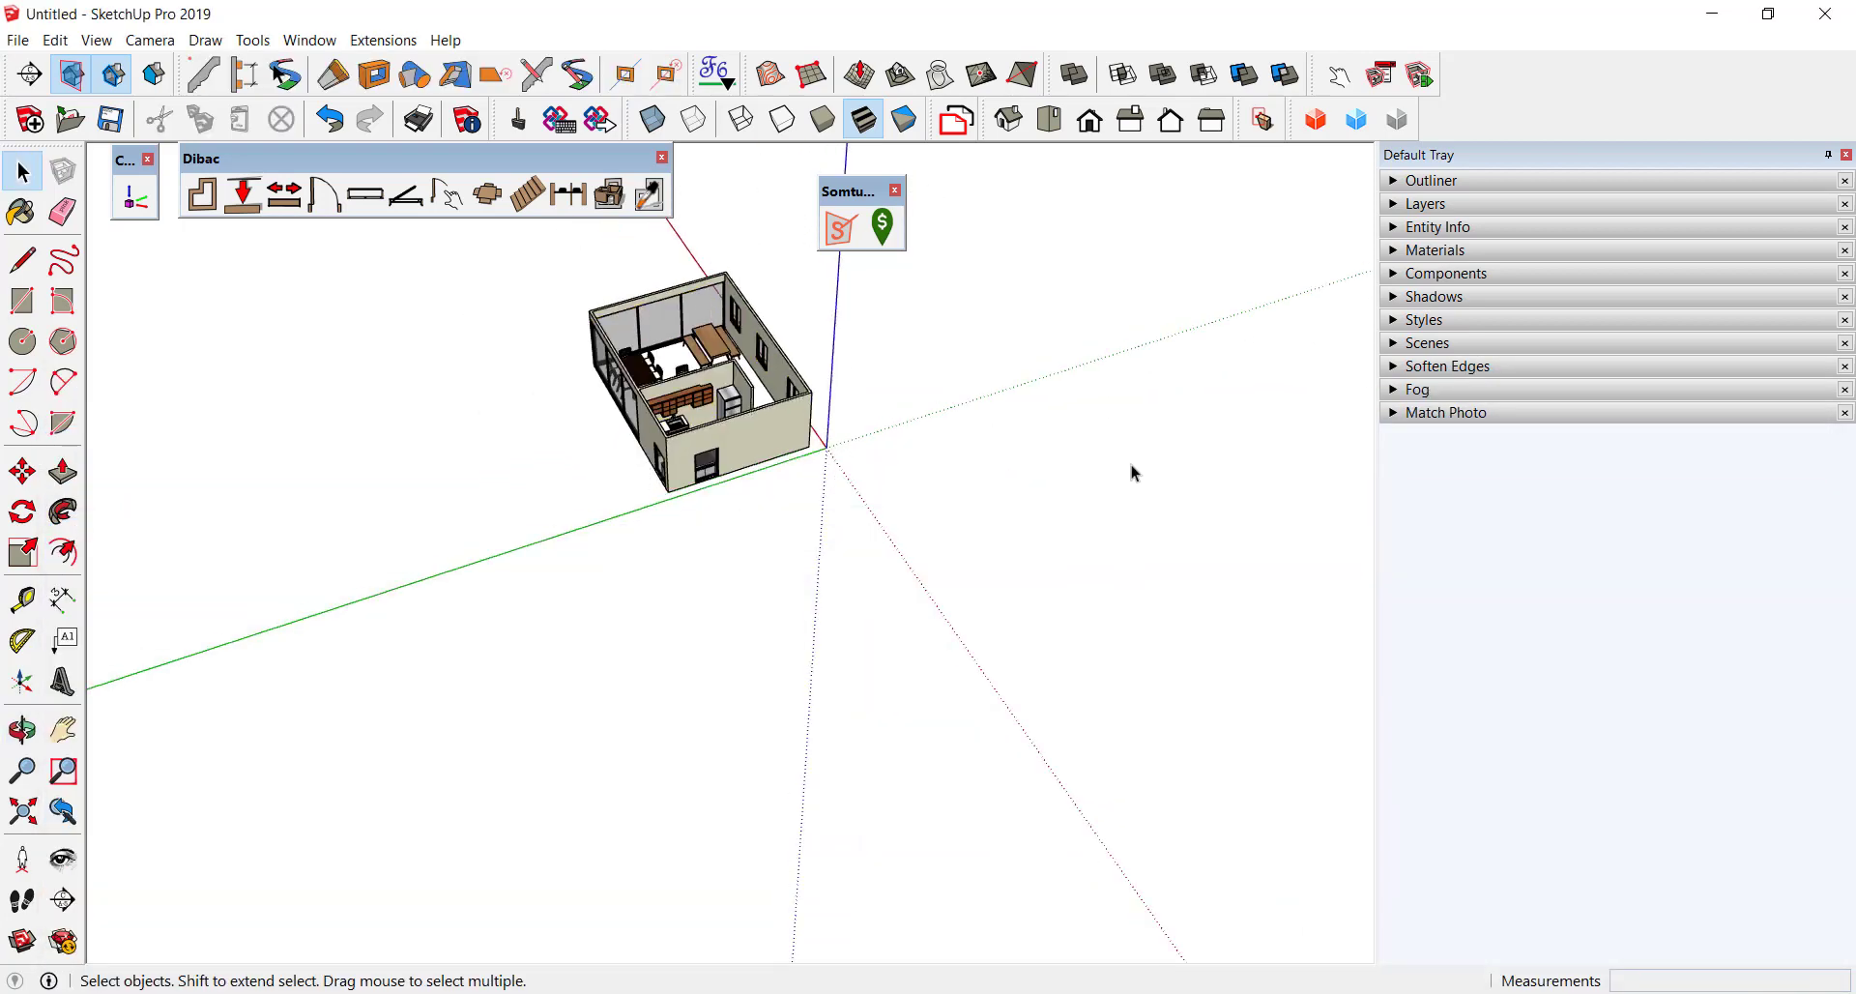
{"action": "mouse_move", "coordinate": [1132, 468]}
{"action": "middle_mouse_down"}
{"action": "mouse_move", "coordinate": [1048, 576]}
{"action": "mouse_move", "coordinate": [607, 462]}
{"action": "mouse_move", "coordinate": [676, 567]}
{"action": "middle_mouse_up"}
{"action": "left_click", "coordinate": [607, 462]}
{"action": "key", "text": "m"}
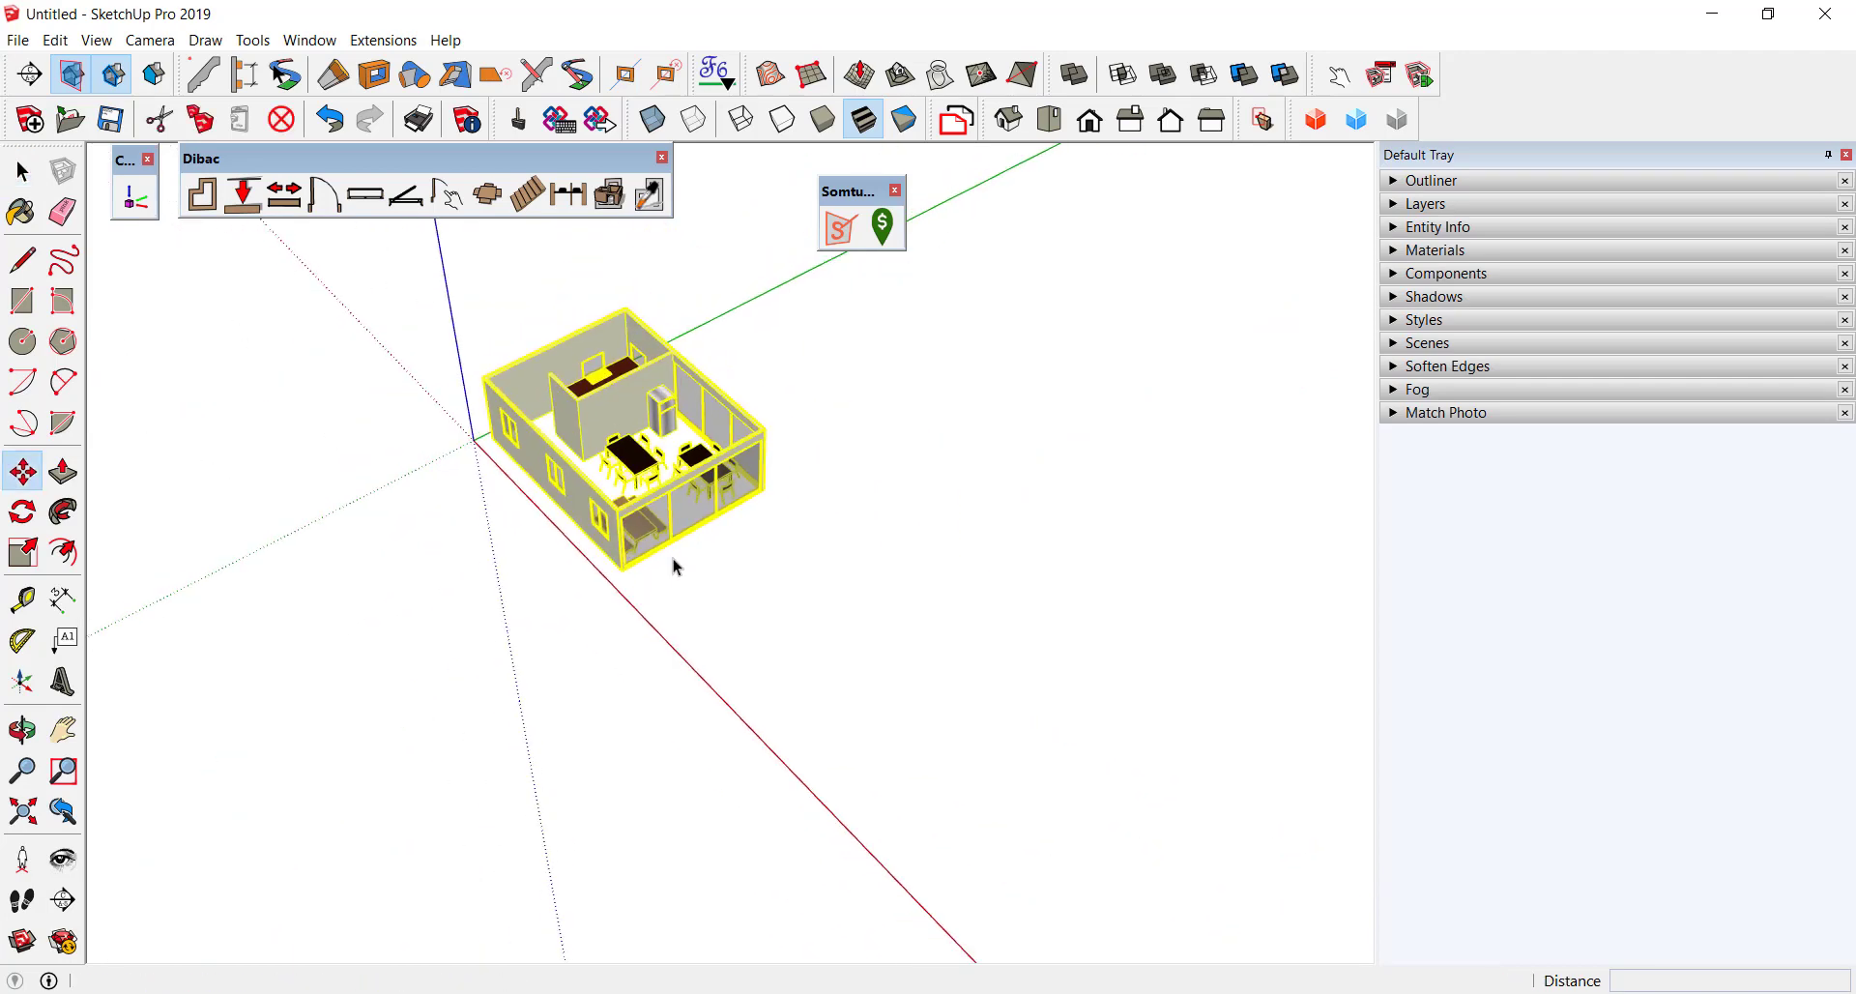
{"action": "key", "text": "ctrl"}
{"action": "left_click", "coordinate": [674, 558]}
{"action": "left_click", "coordinate": [1027, 580]}
{"action": "key", "text": "space"}
Orbit to view the 3D house beside its flattened floor-plan copy.
{"action": "scroll", "coordinate": [884, 450], "scroll_direction": "up", "scroll_amount": 3}
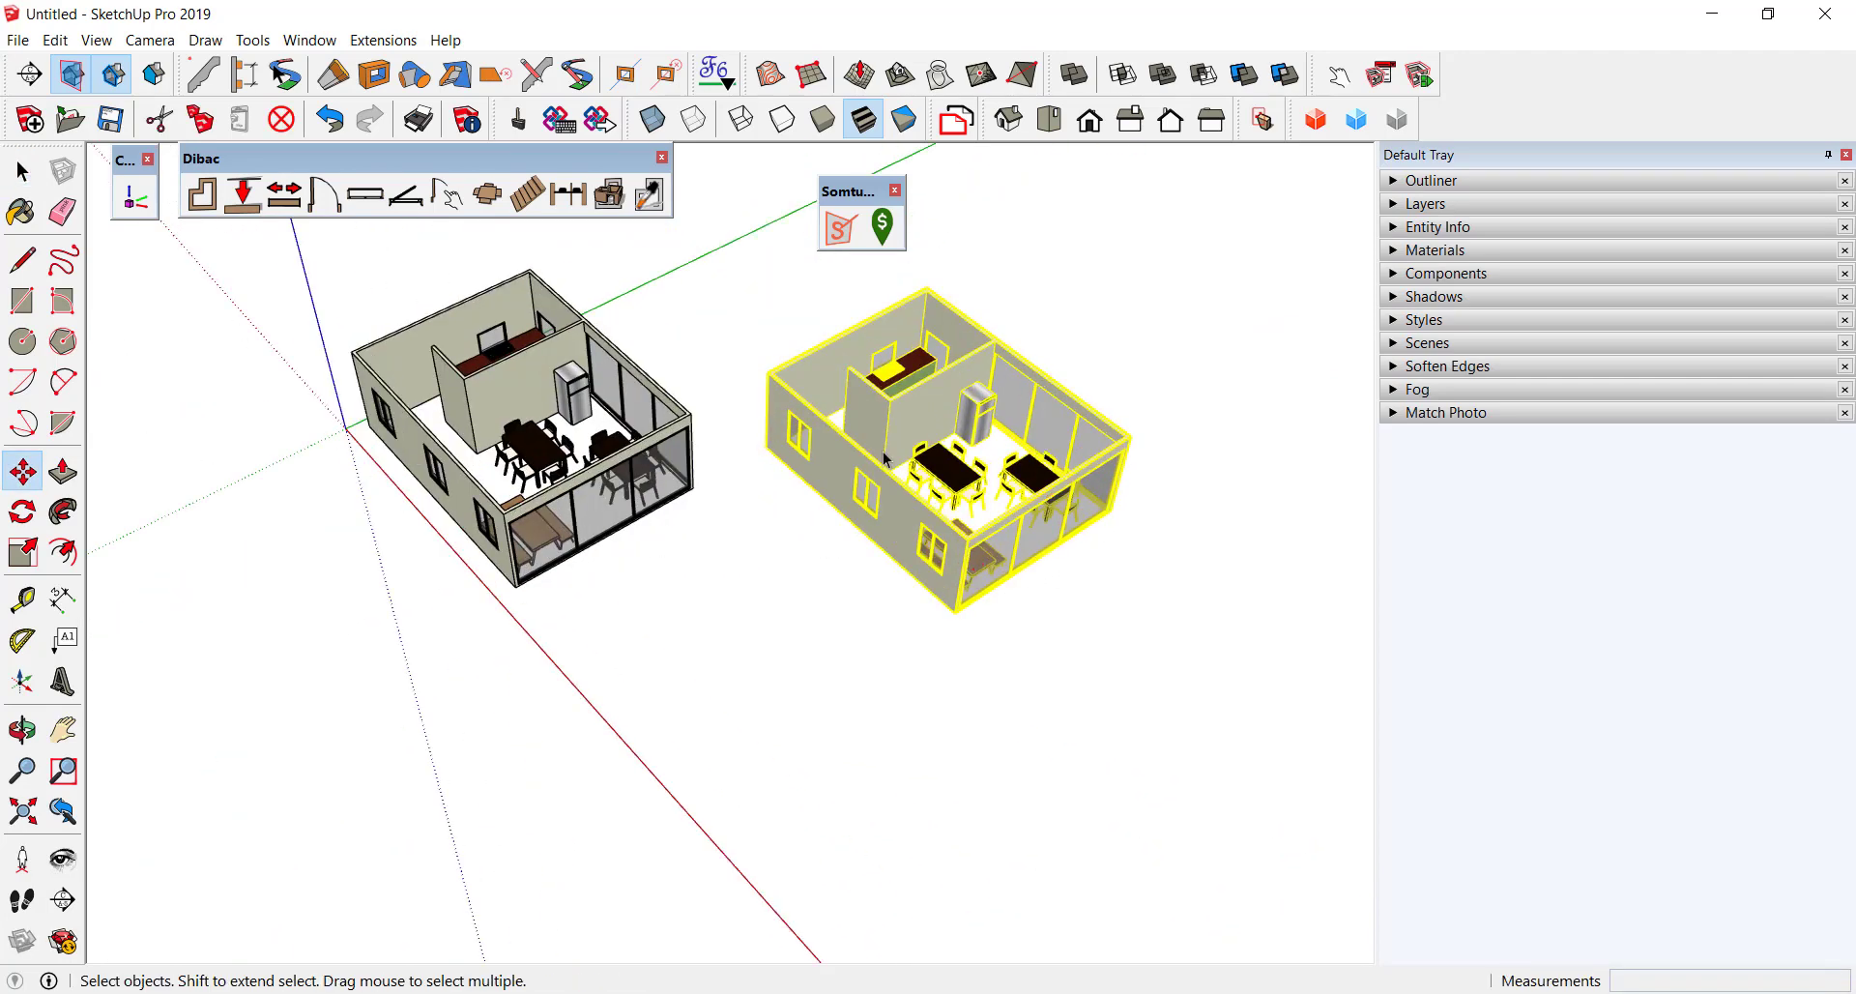
{"action": "scroll", "coordinate": [883, 450], "scroll_direction": "up", "scroll_amount": 2}
{"action": "middle_click_drag", "start_coordinate": [909, 504], "coordinate": [867, 503]}
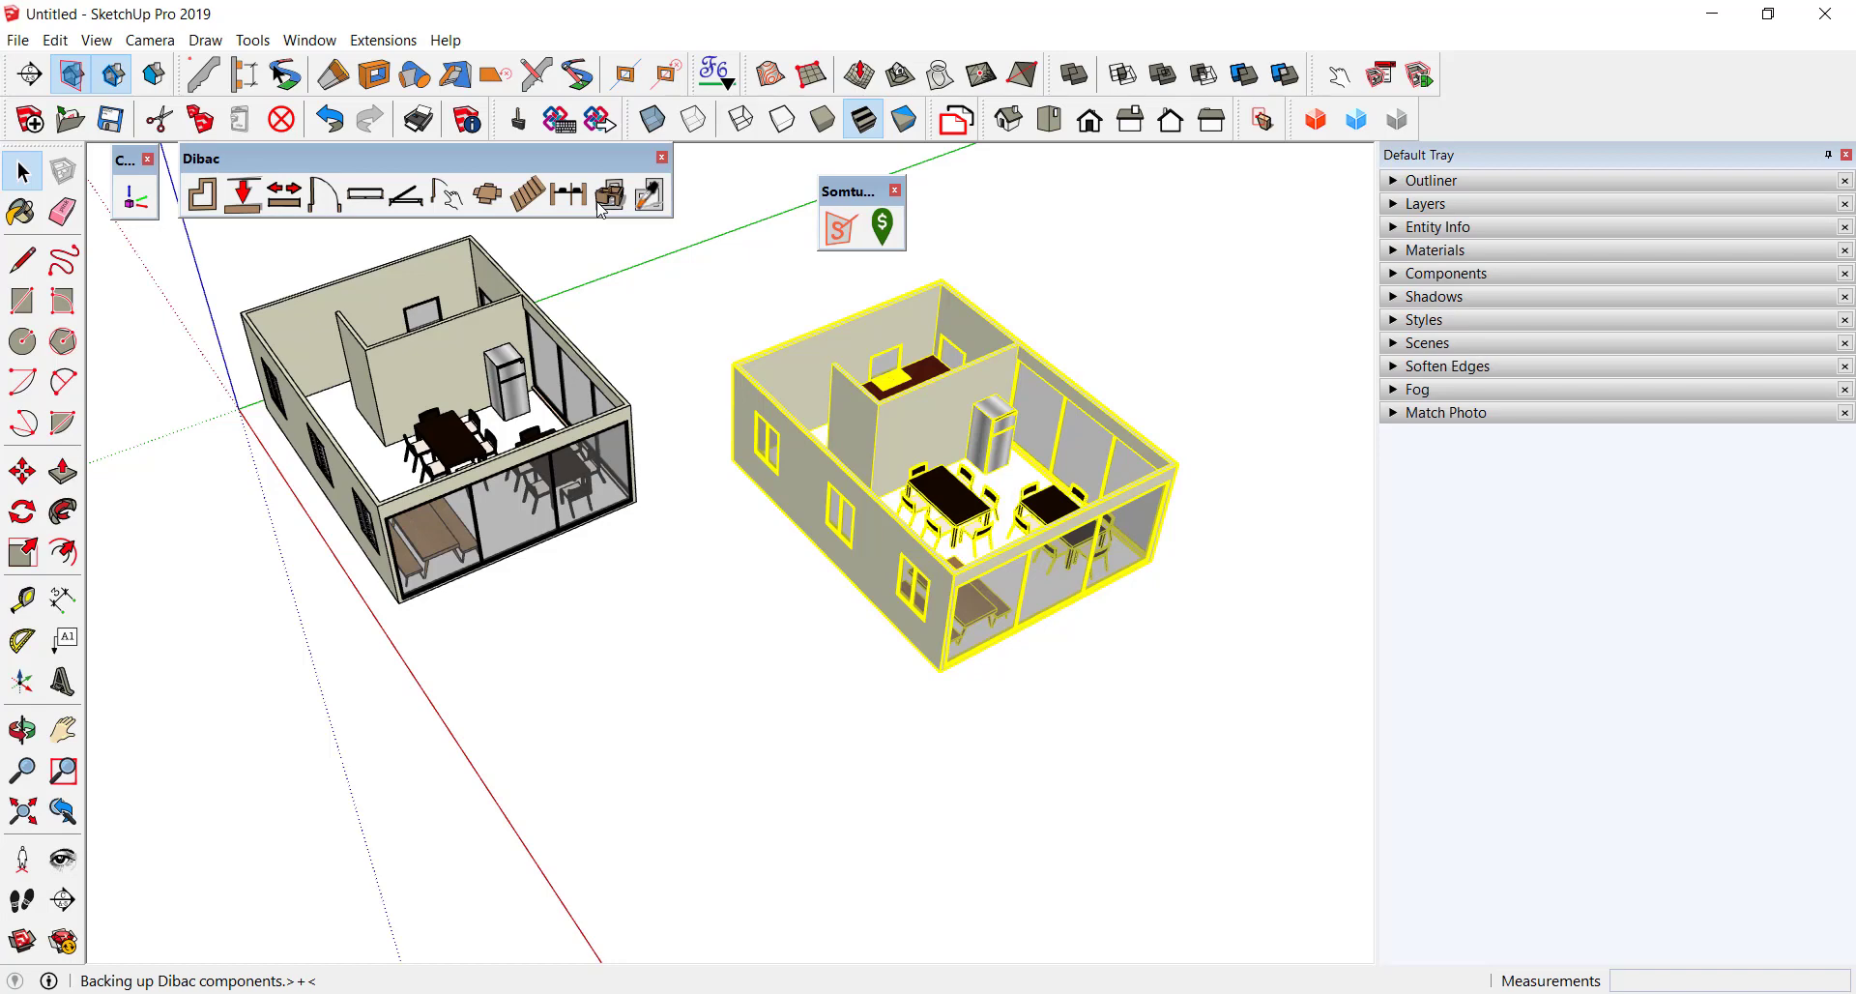
{"action": "left_click", "coordinate": [657, 700]}
{"action": "mouse_move", "coordinate": [657, 700]}
{"action": "middle_mouse_down"}
{"action": "mouse_move", "coordinate": [614, 535]}
{"action": "mouse_move", "coordinate": [628, 384]}
{"action": "middle_mouse_up"}
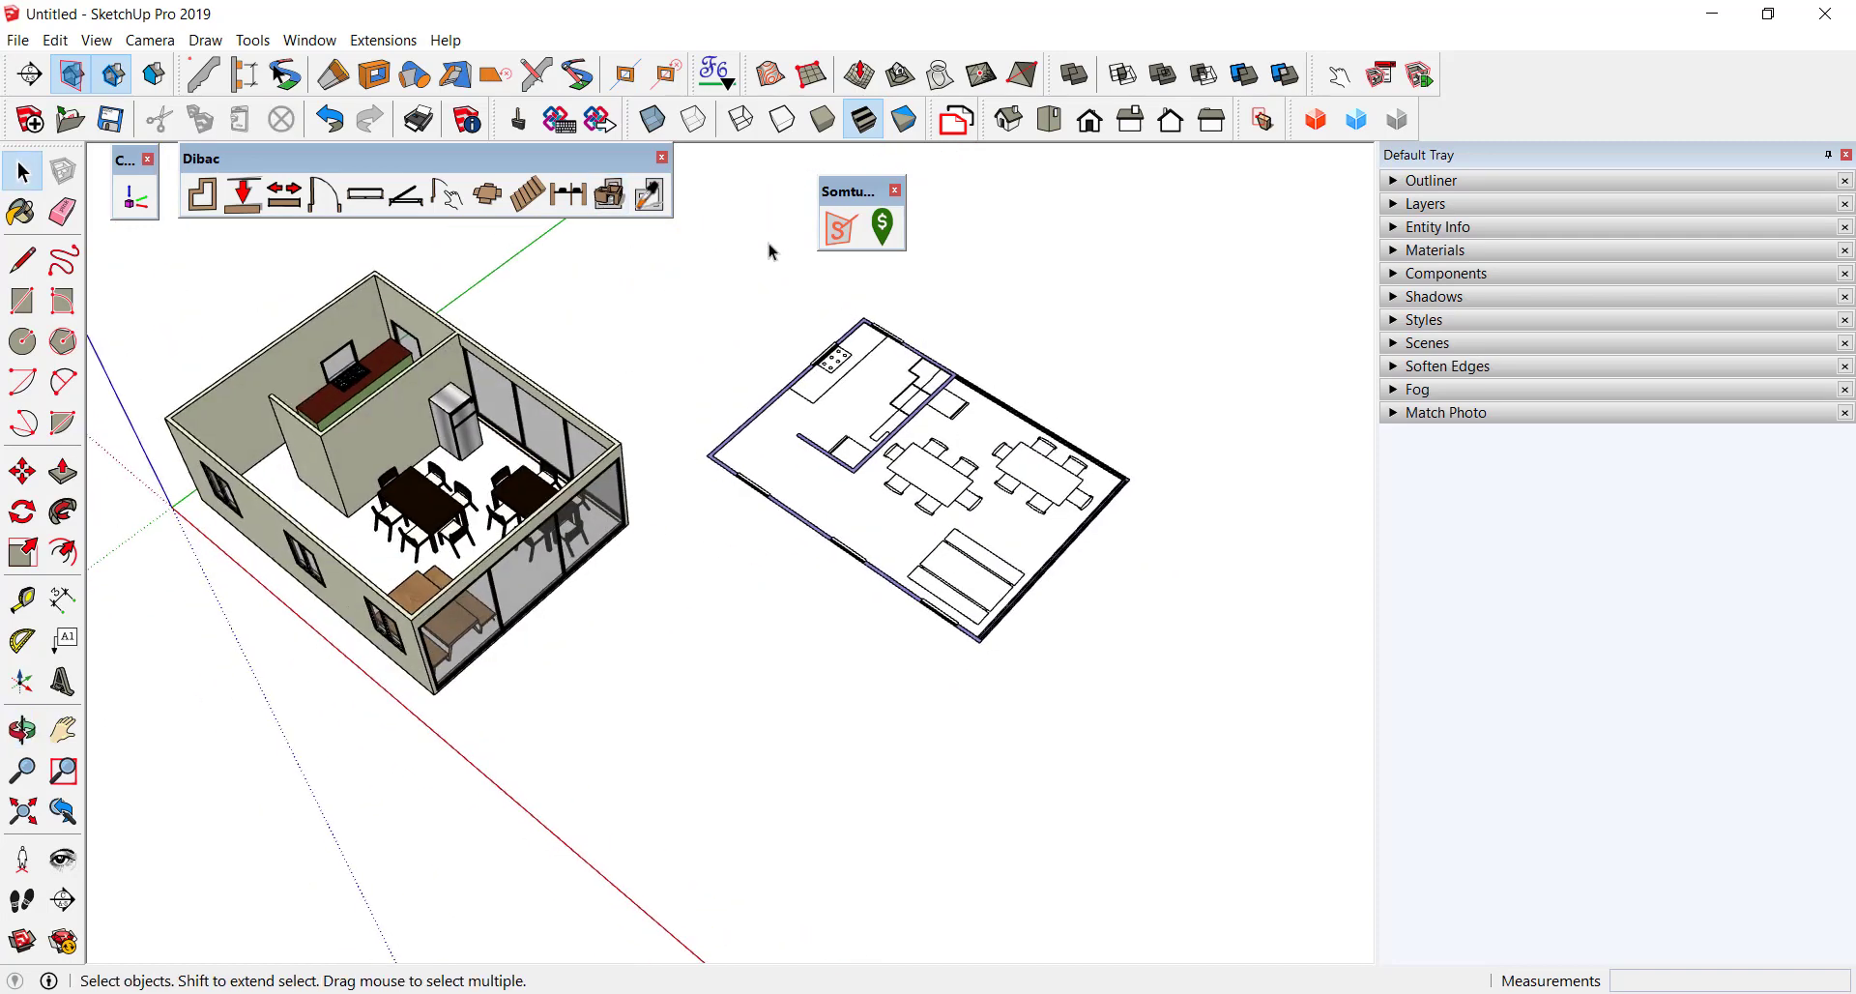
Reopen the Somtum Surveyor Report page and stretch it to full screen height.
{"action": "left_click", "coordinate": [842, 233]}
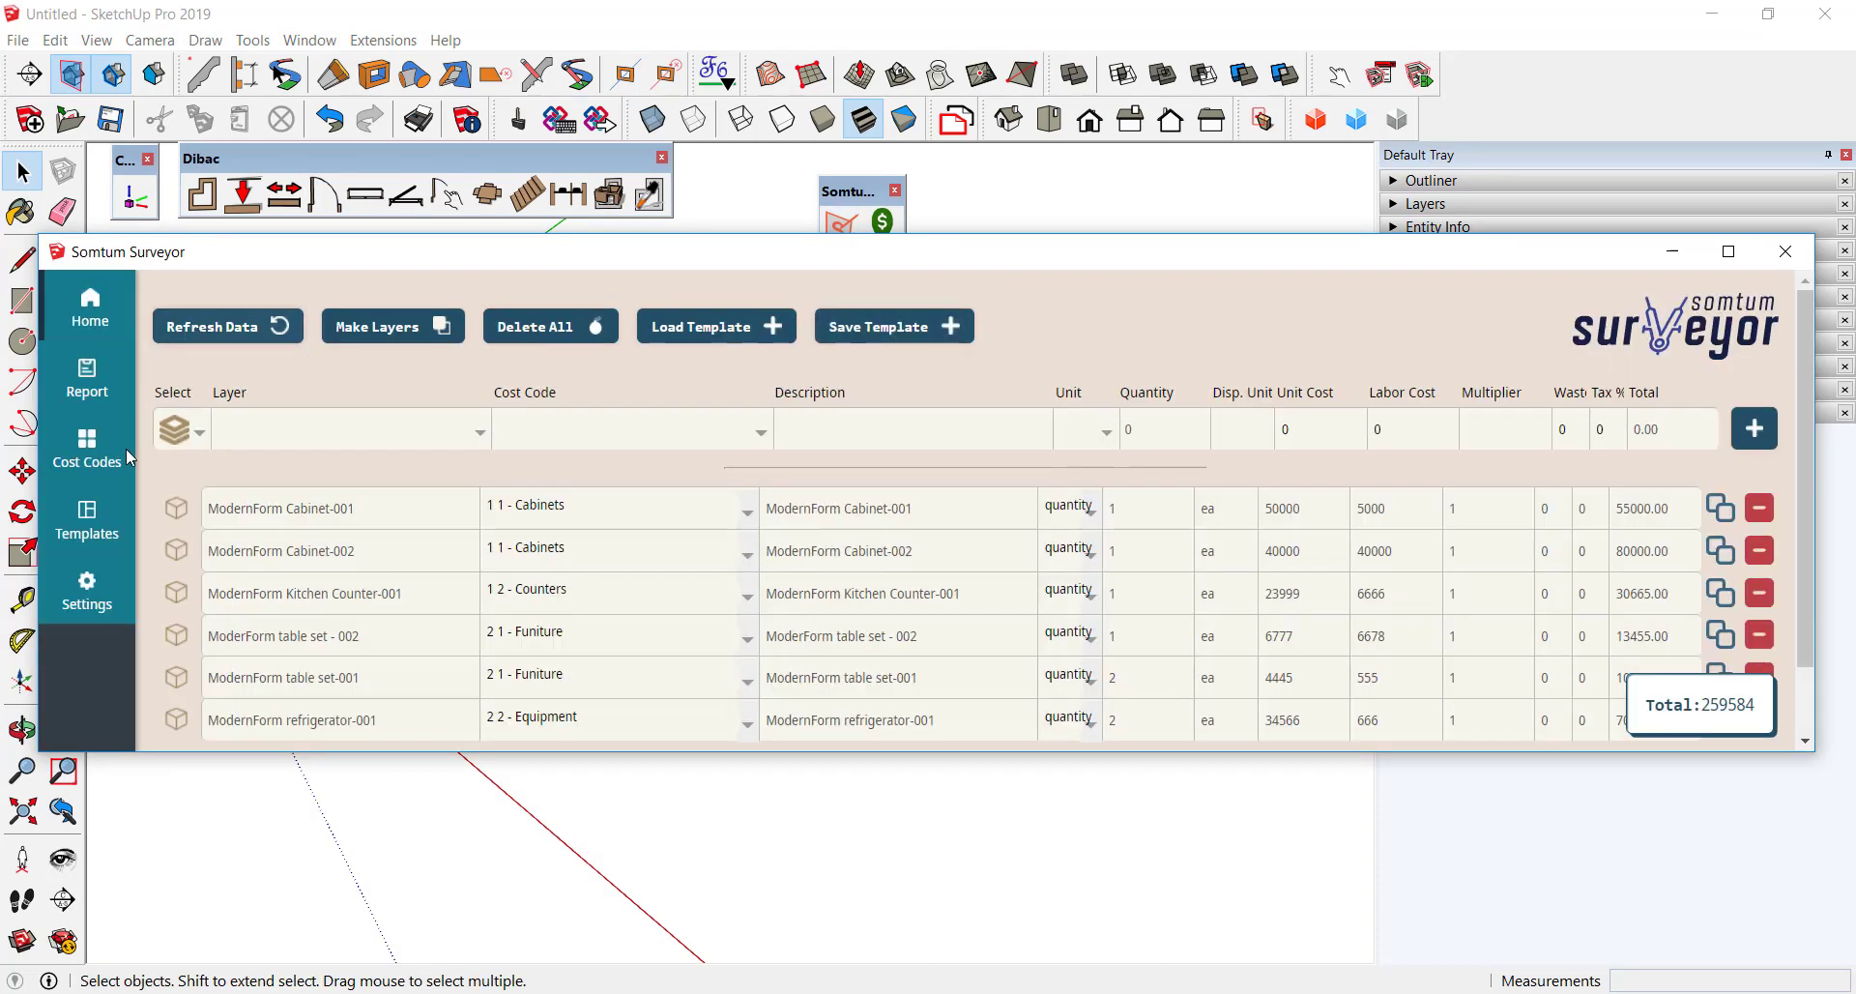
{"action": "left_click", "coordinate": [89, 375]}
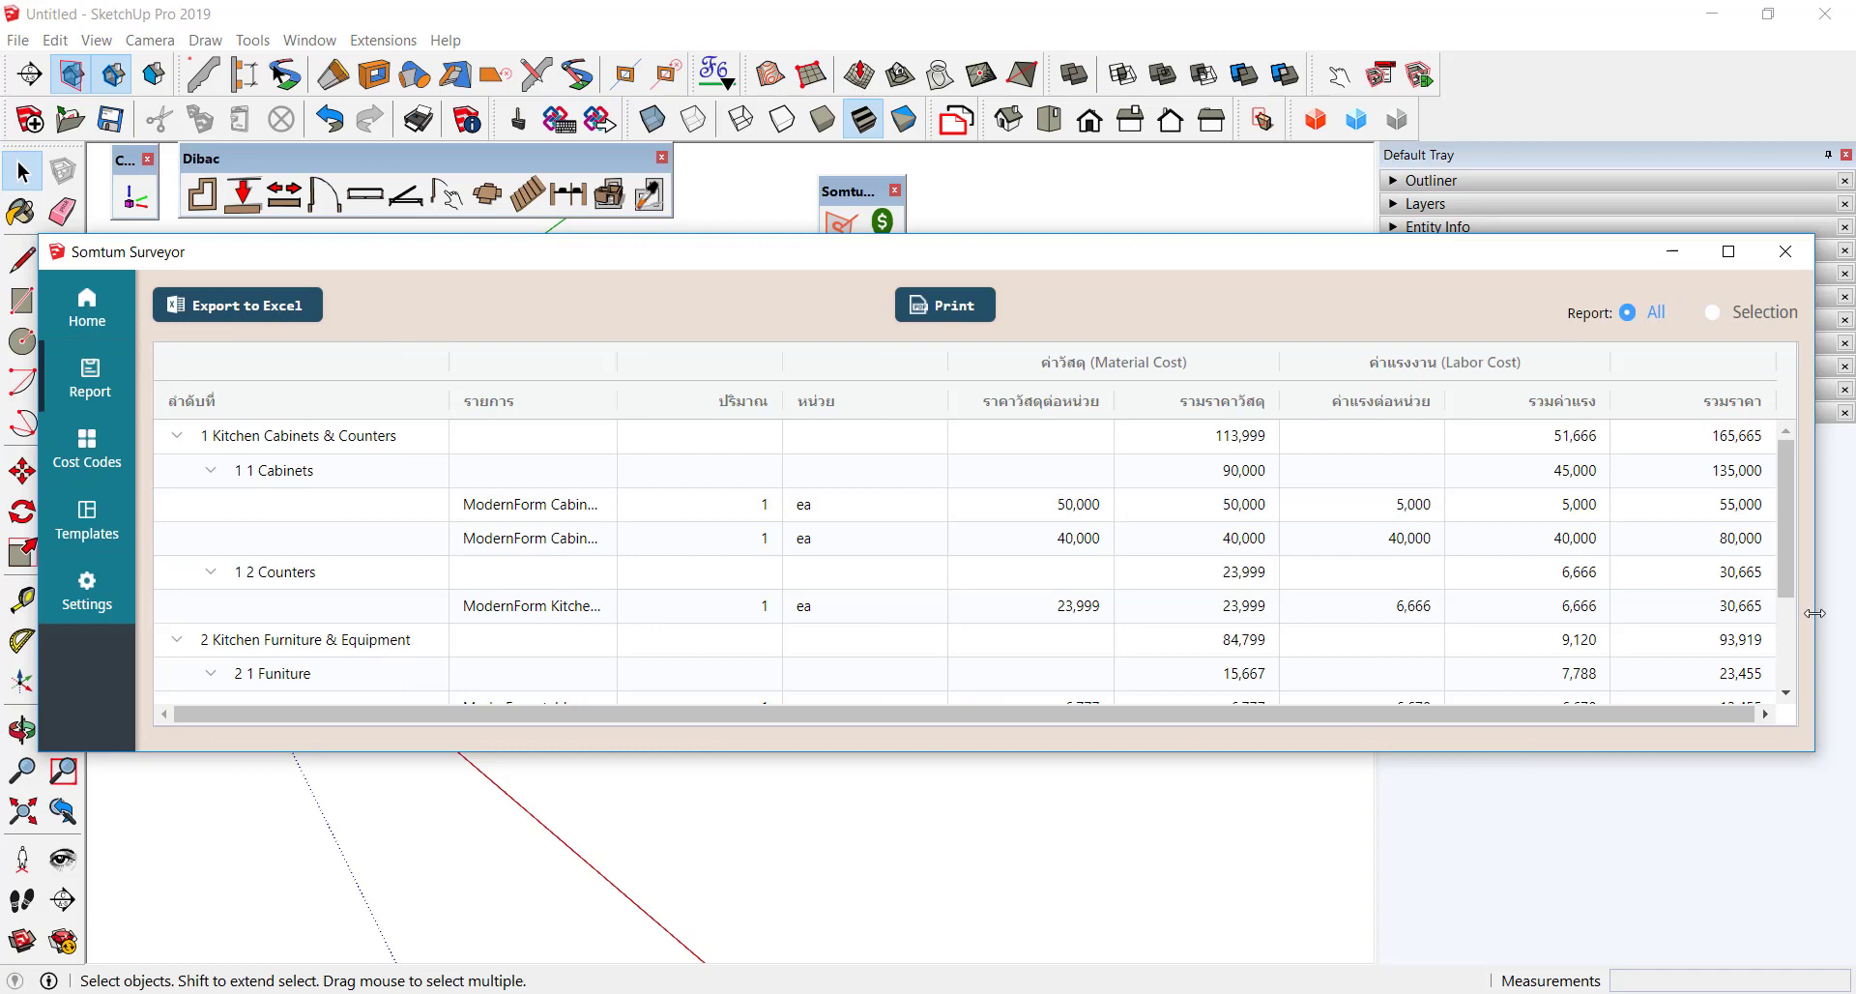
{"action": "left_click_drag", "start_coordinate": [1814, 619], "coordinate": [1542, 647]}
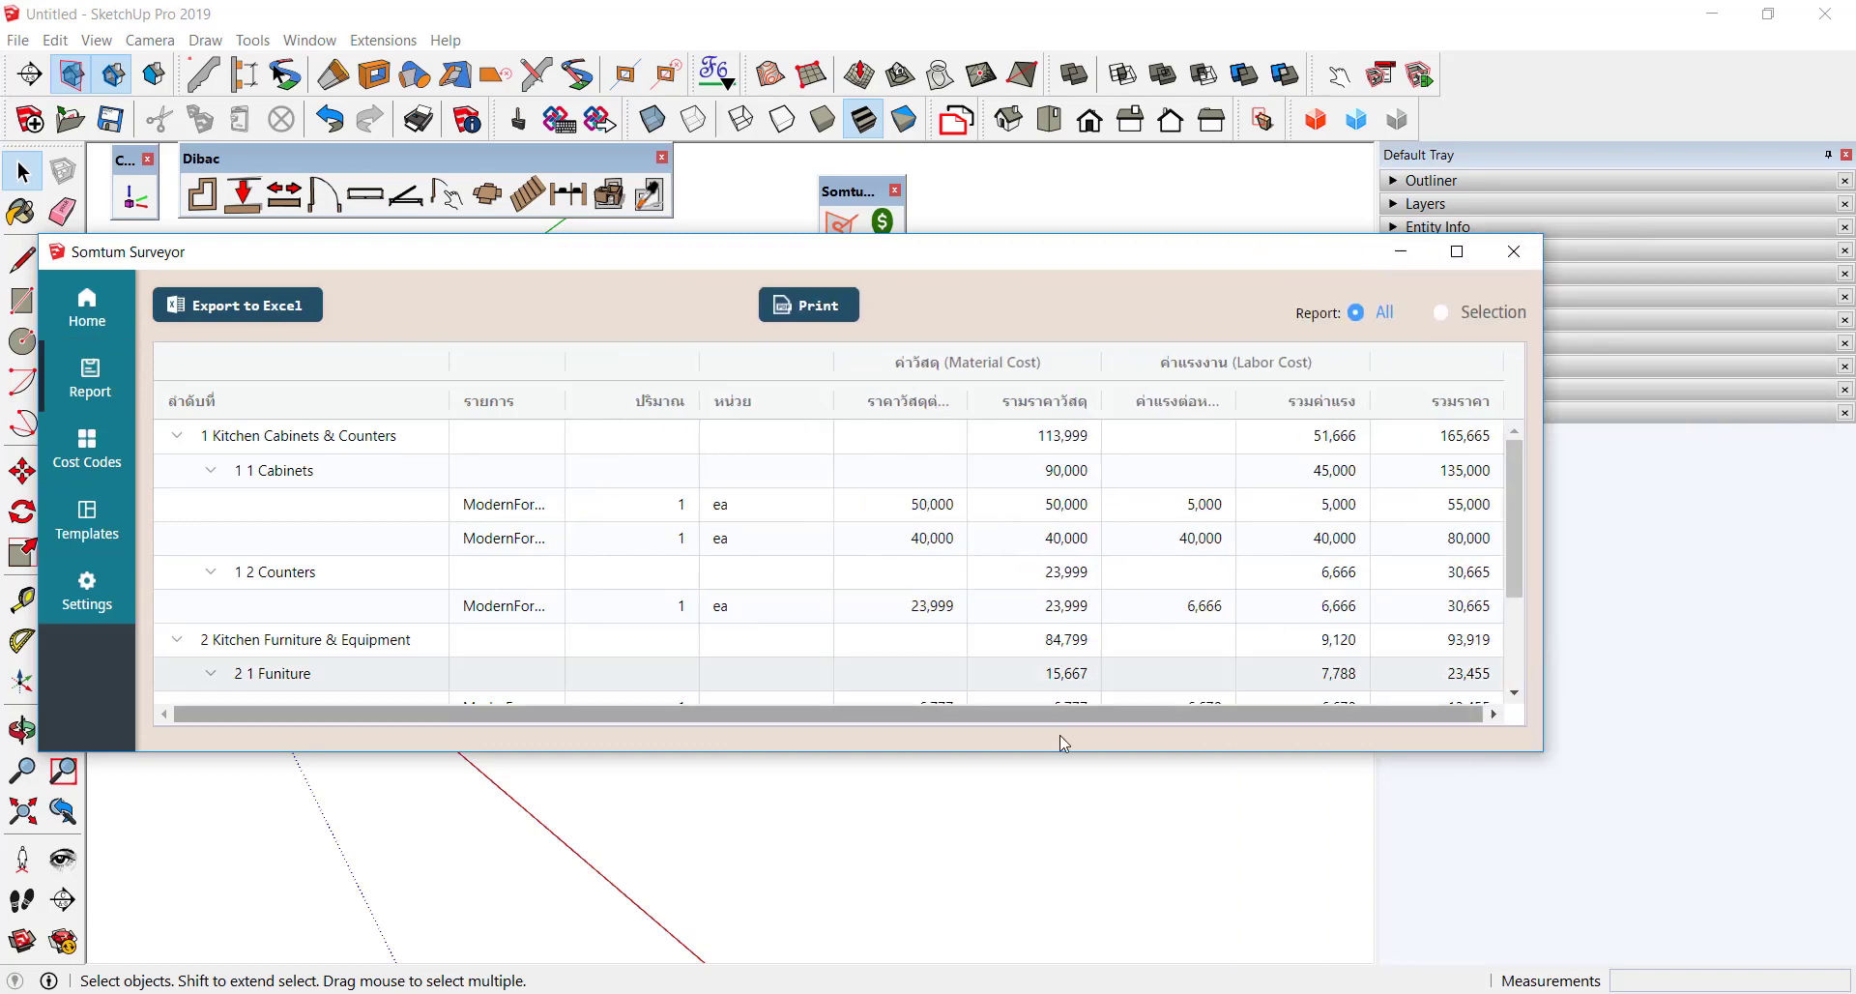
{"action": "left_click_drag", "start_coordinate": [1060, 751], "coordinate": [1060, 991]}
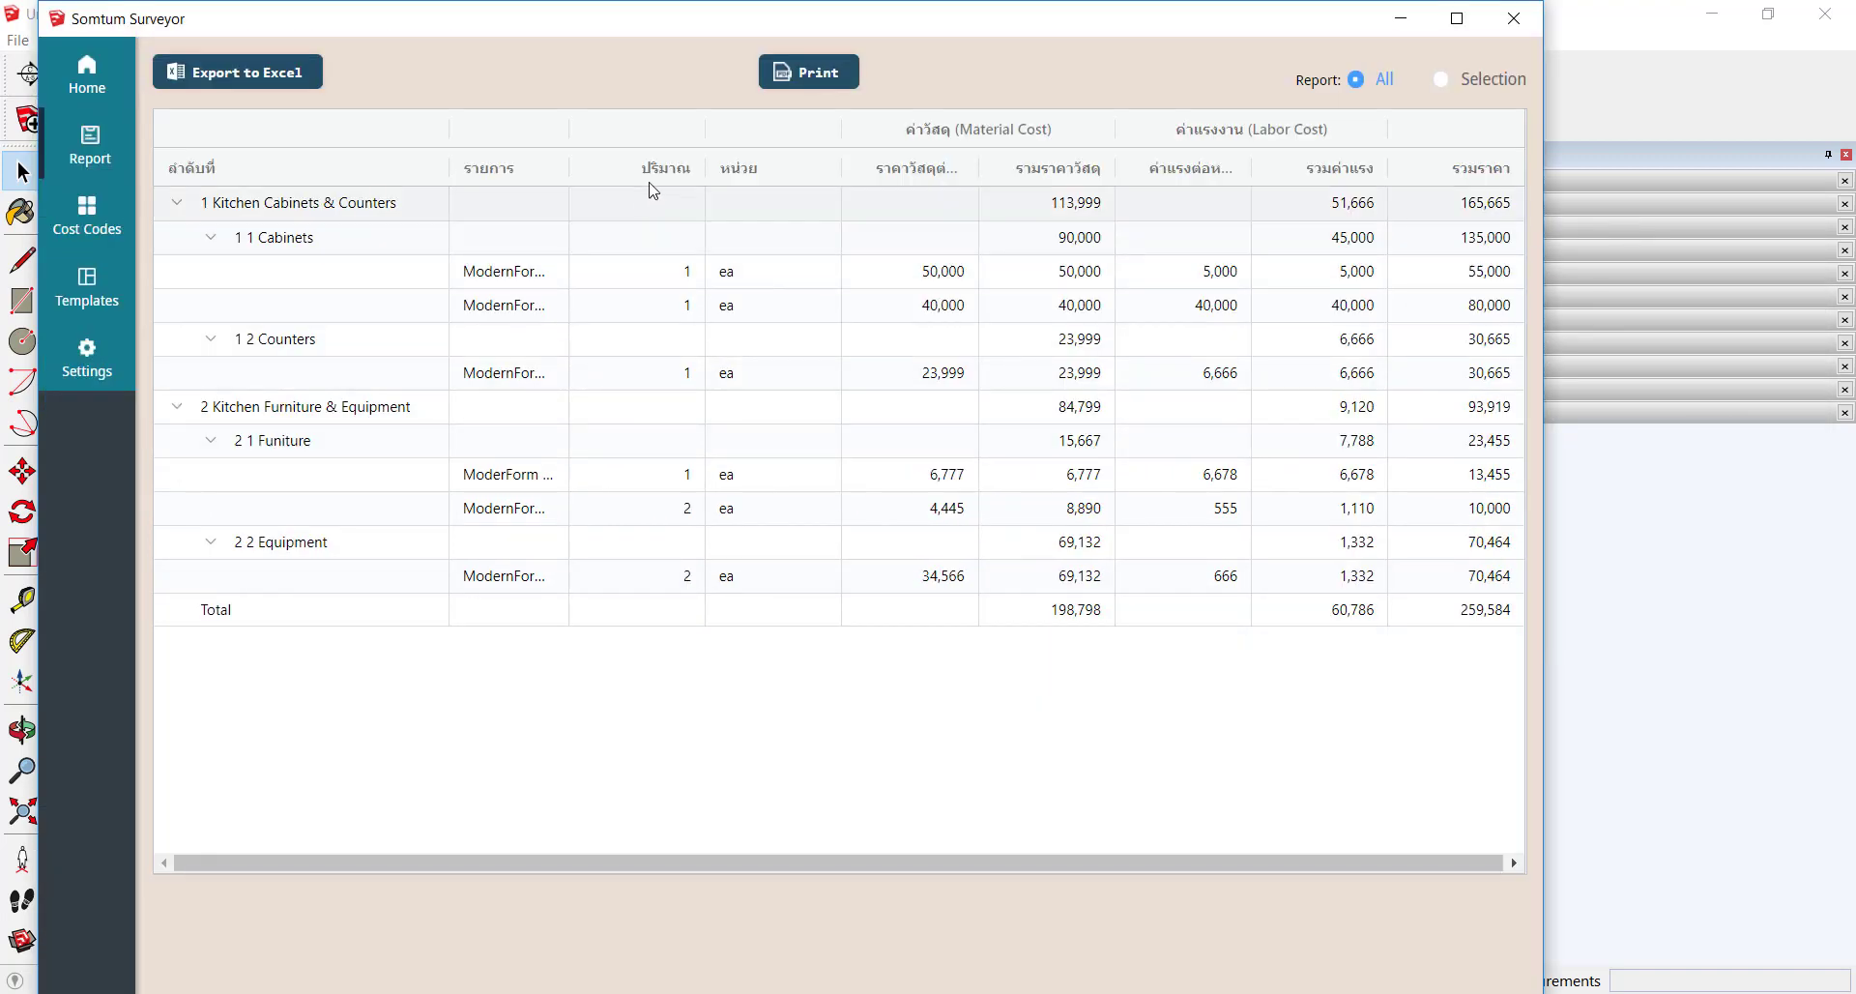
Autosize all report columns and move the shrunken report below the house and floor plan.
{"action": "left_click", "coordinate": [595, 168]}
{"action": "left_click", "coordinate": [715, 292]}
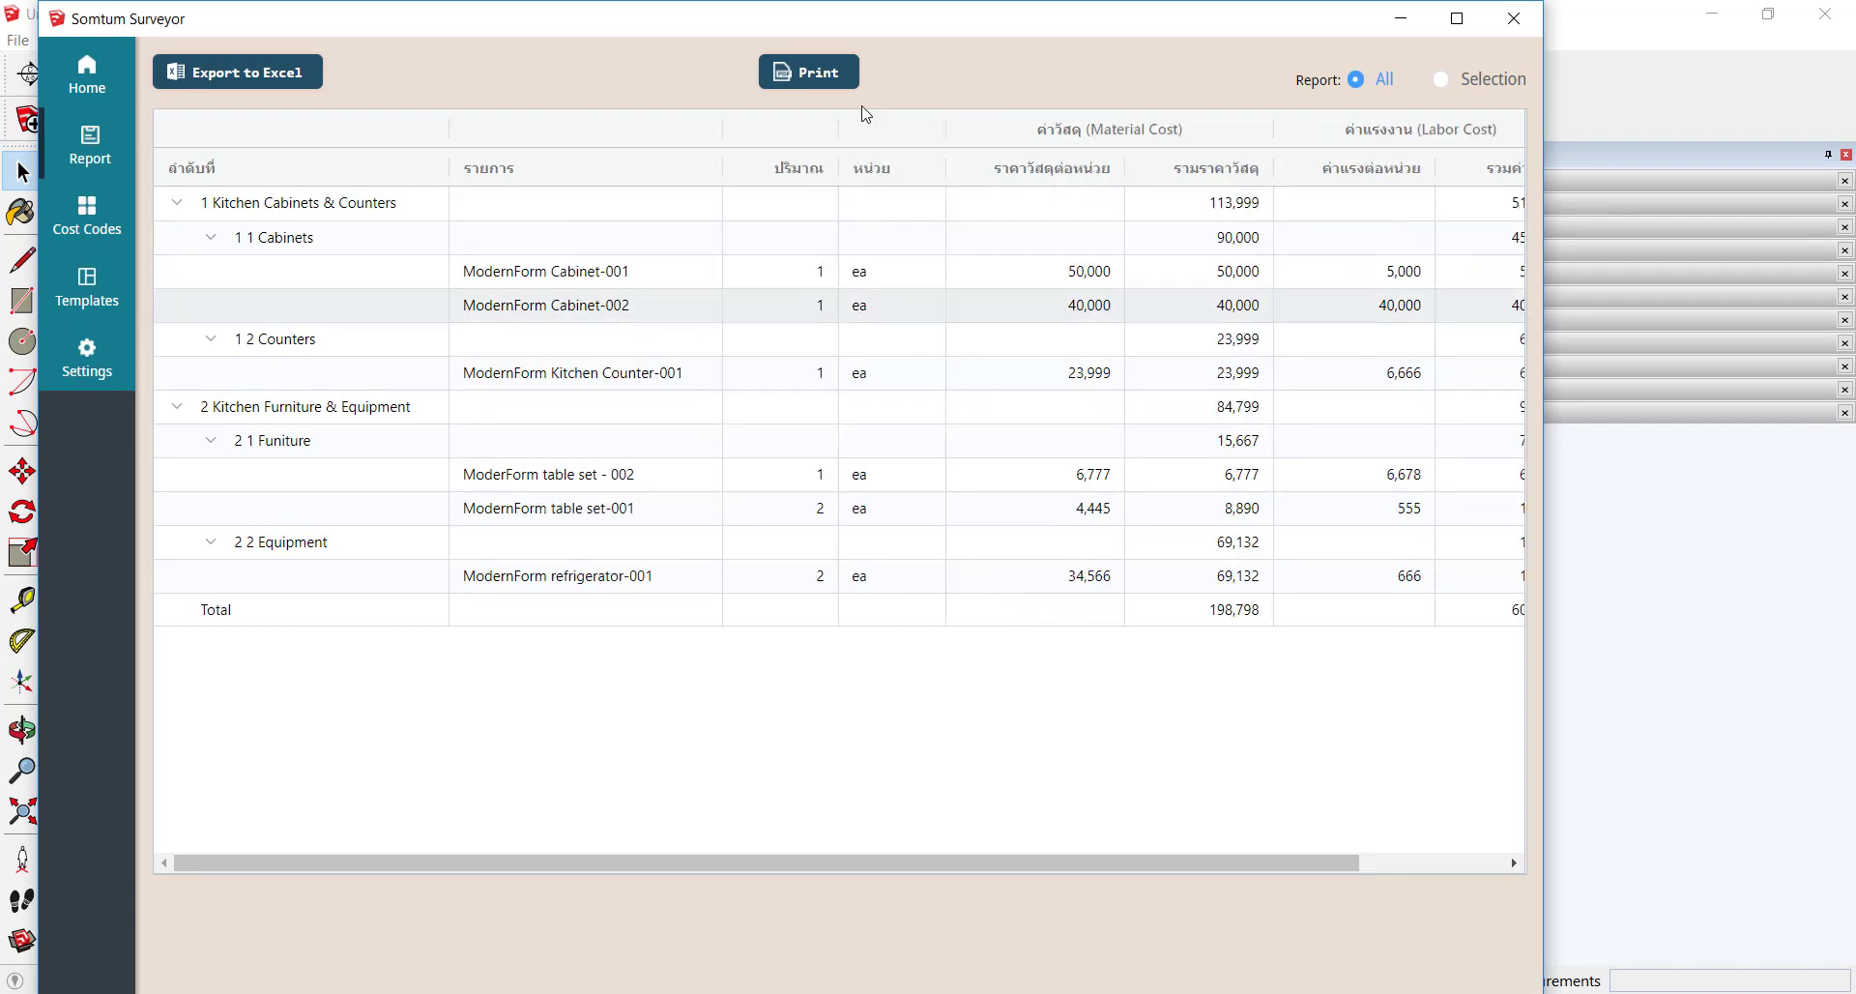
{"action": "left_click_drag", "start_coordinate": [881, 20], "coordinate": [1192, 664]}
{"action": "middle_click_drag", "start_coordinate": [721, 311], "coordinate": [509, 497]}
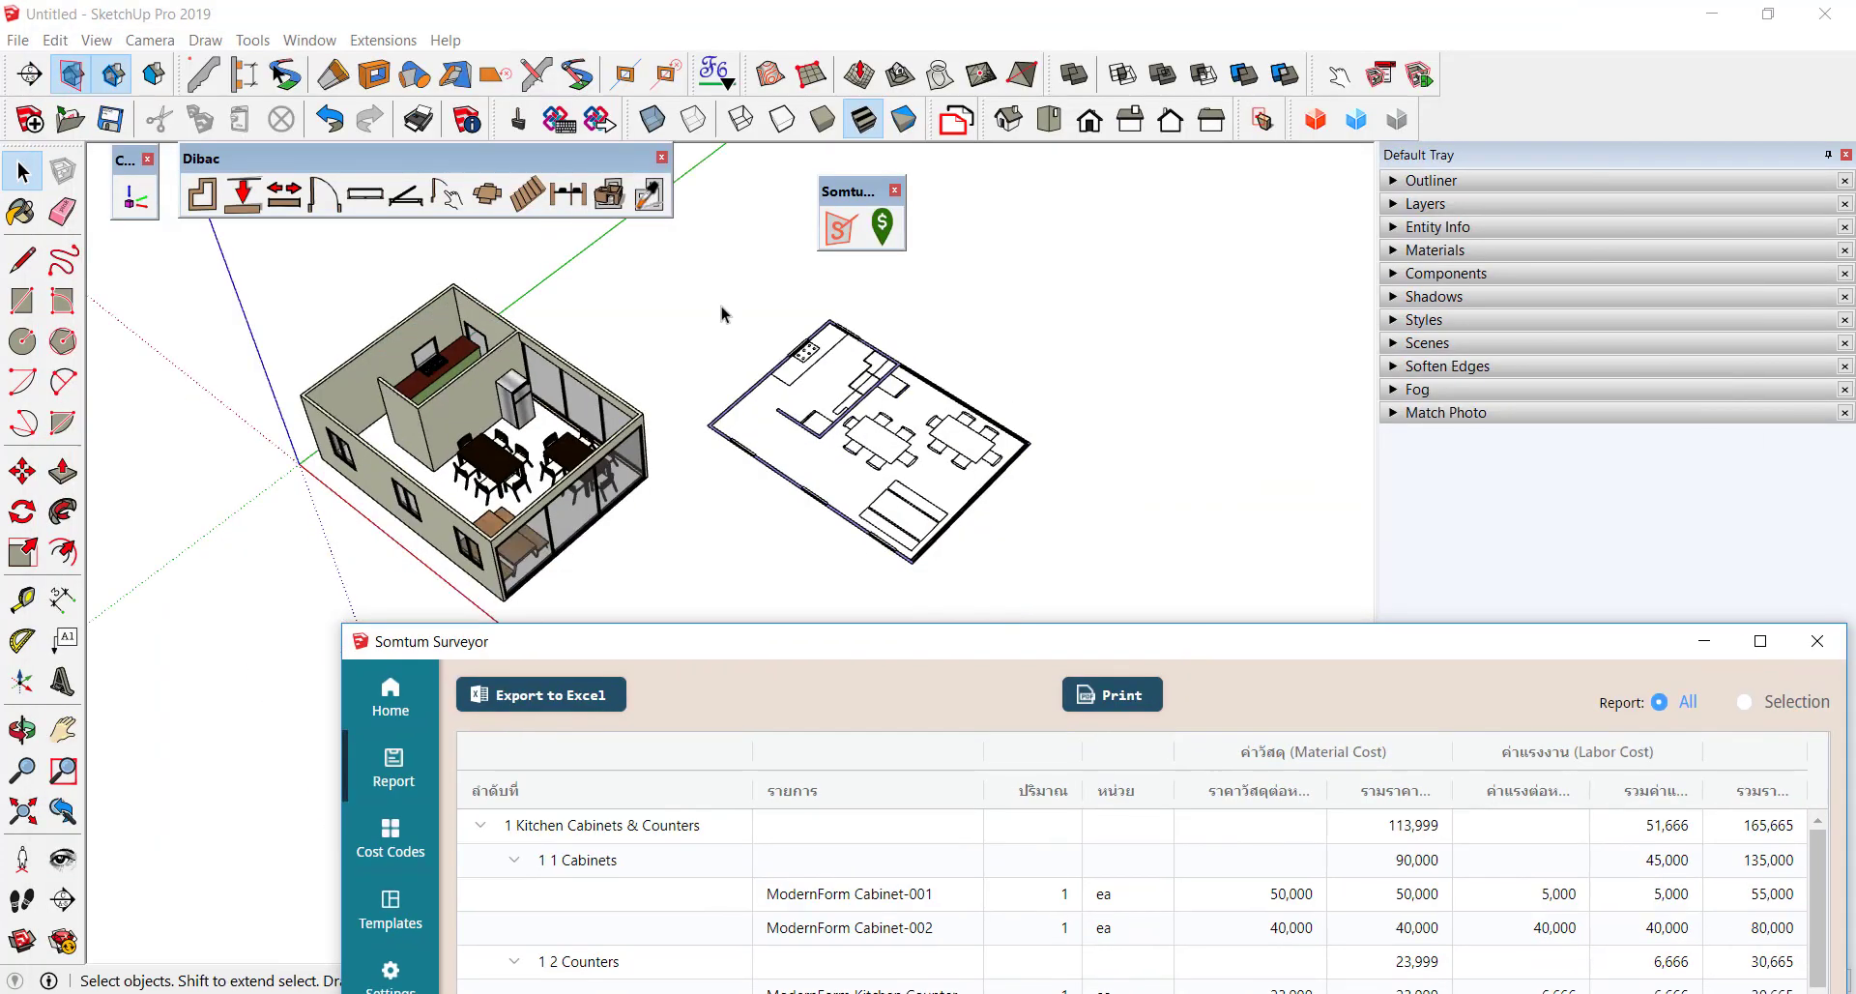